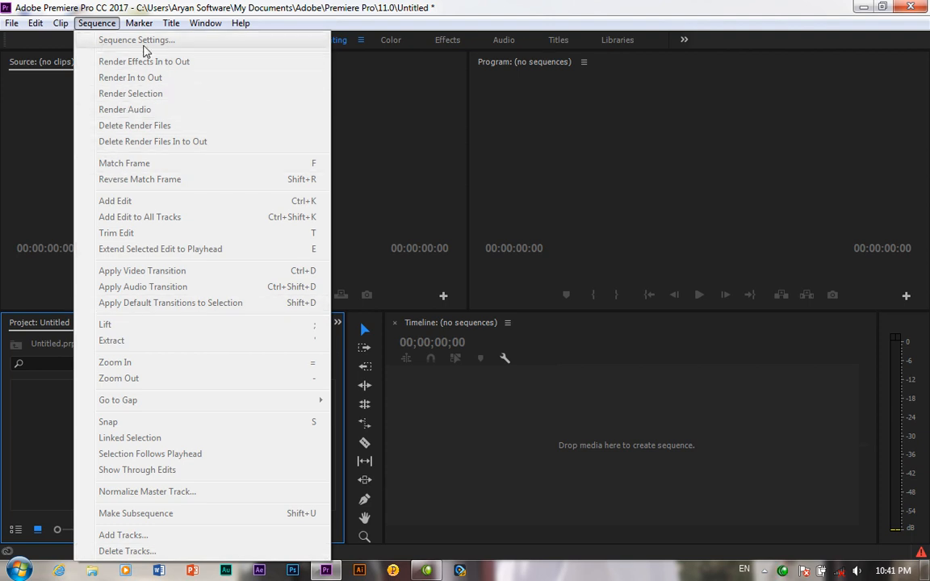
- Create a new sequence from the HDV 1080p25 preset and place its playhead at 00:00:18:00
{"action": "left_click", "coordinate": [523, 447]}
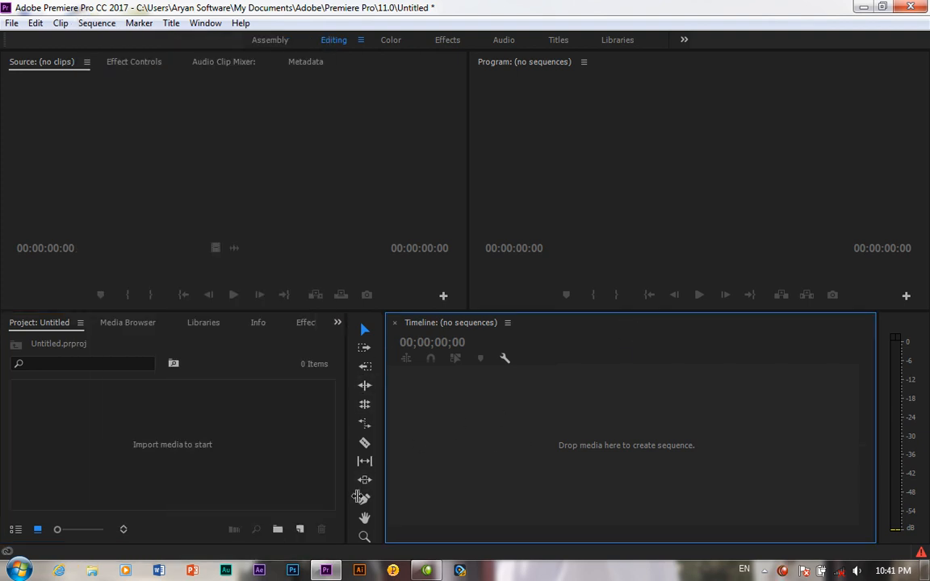
{"action": "left_click", "coordinate": [300, 532]}
{"action": "left_click", "coordinate": [320, 350]}
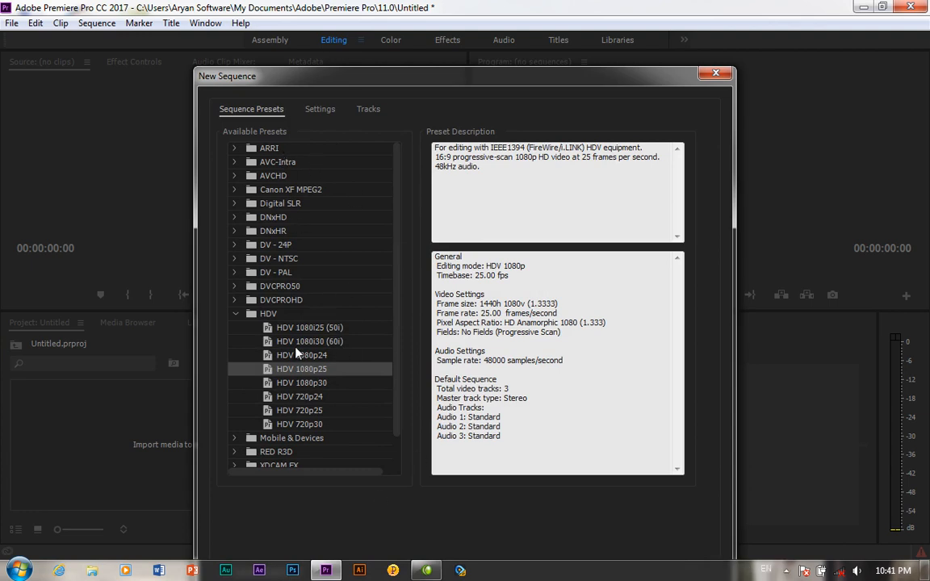
{"action": "key", "text": "Return"}
{"action": "left_click", "coordinate": [565, 361]}
{"action": "left_click", "coordinate": [571, 361]}
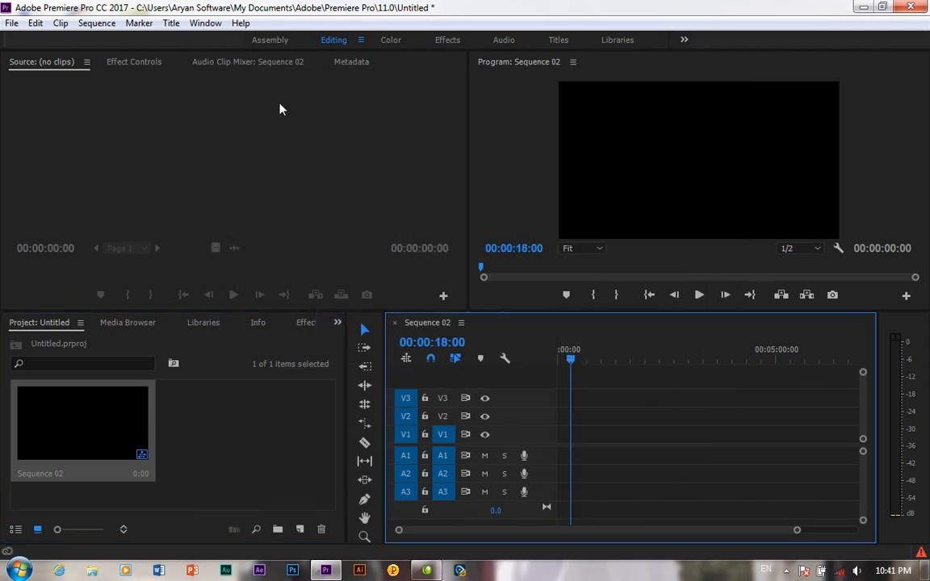
- Confirm the sequence settings with a 25.00 frames/second timebase and the 25 fps Timecode video display format
{"action": "left_click", "coordinate": [110, 24]}
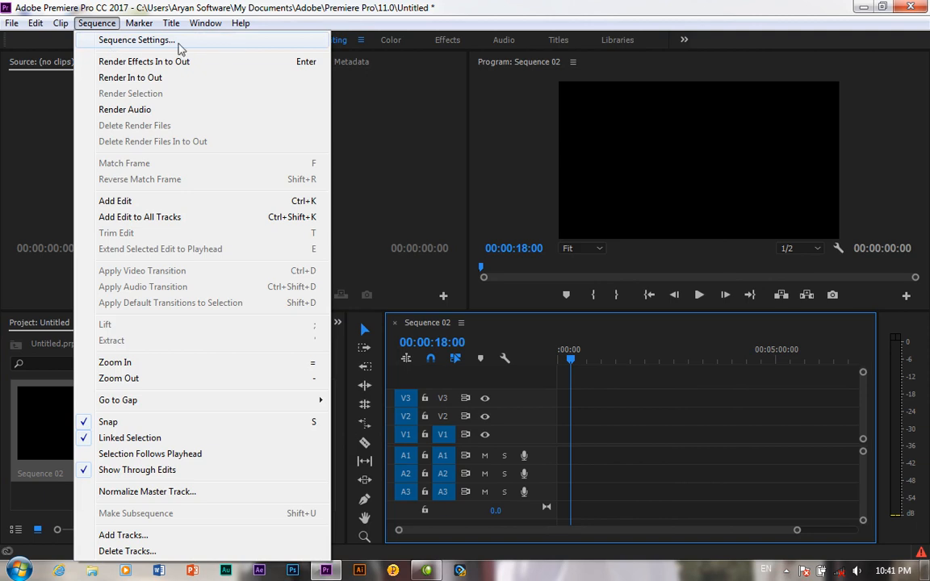
{"action": "left_click", "coordinate": [124, 39]}
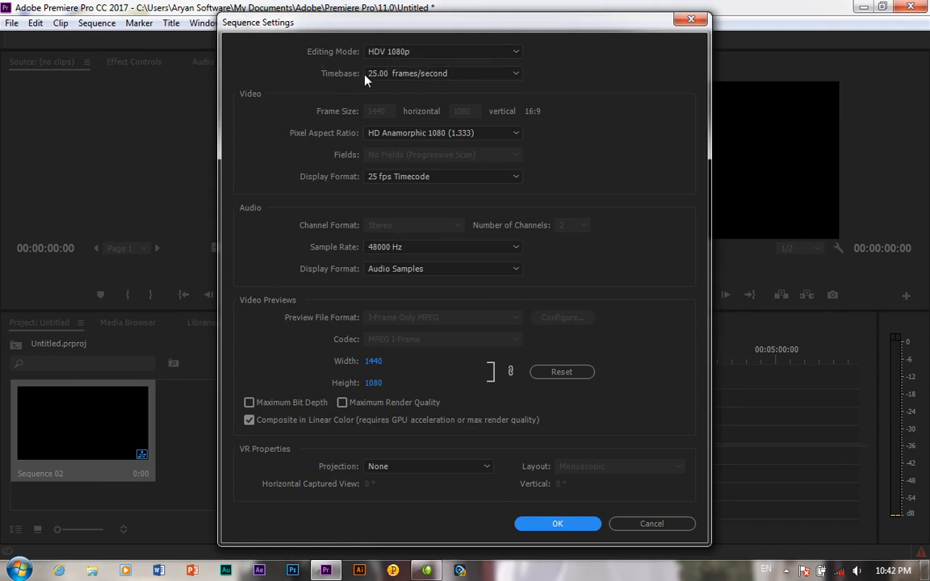
{"action": "left_click", "coordinate": [462, 75]}
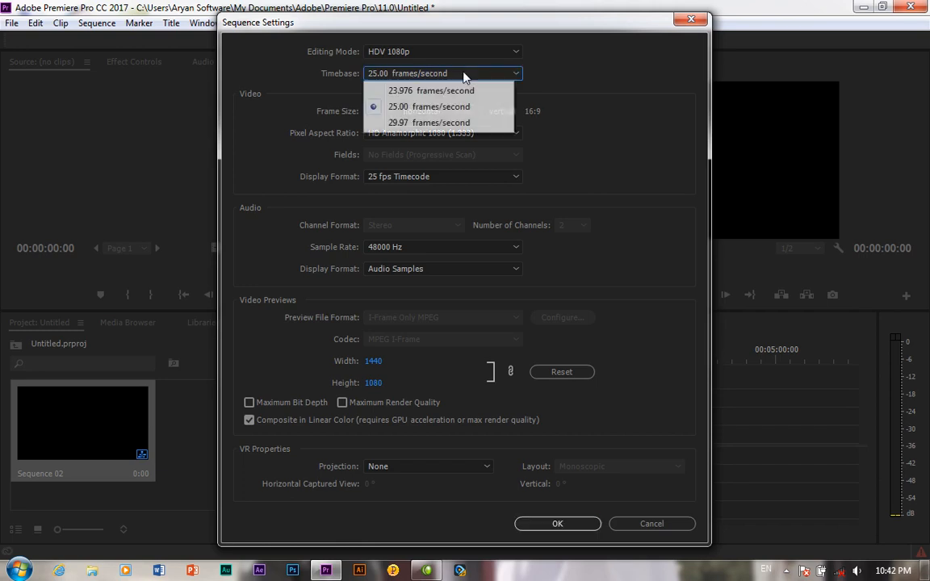
{"action": "left_click", "coordinate": [430, 107]}
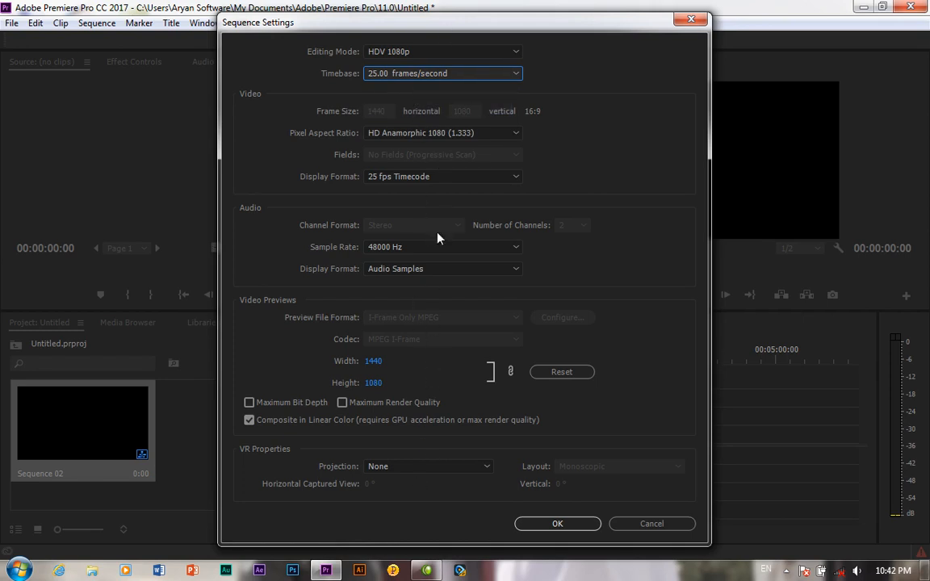
{"action": "left_click", "coordinate": [410, 176]}
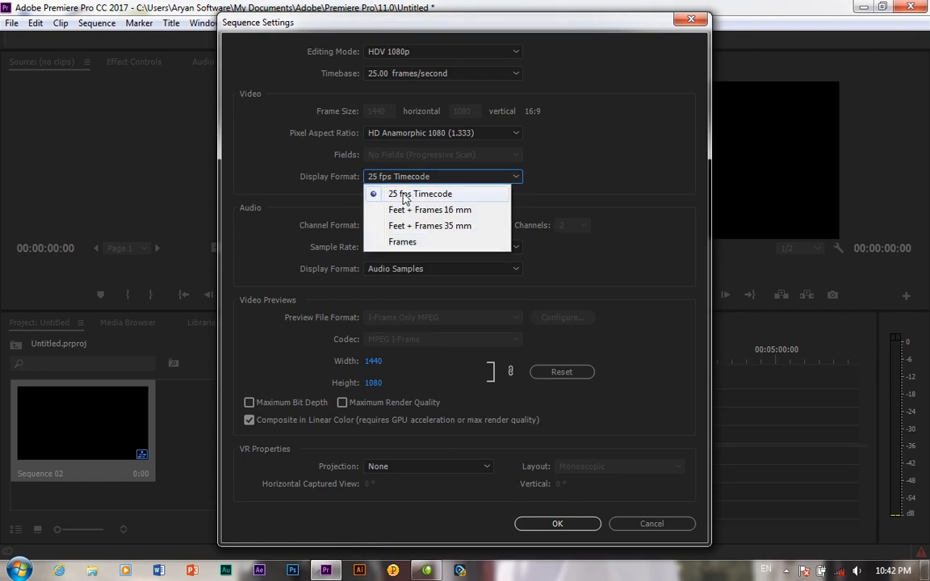
{"action": "left_click", "coordinate": [405, 197]}
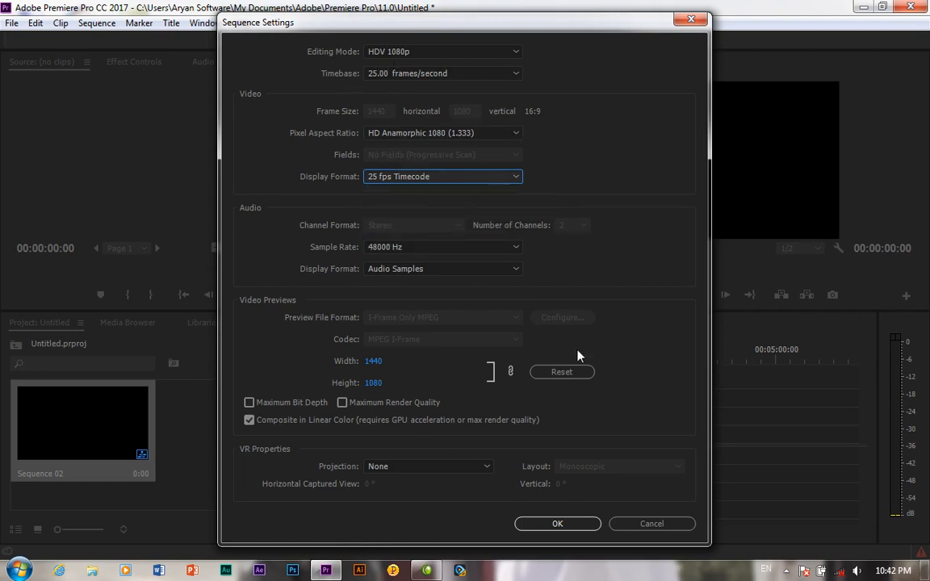
{"action": "left_click", "coordinate": [577, 526]}
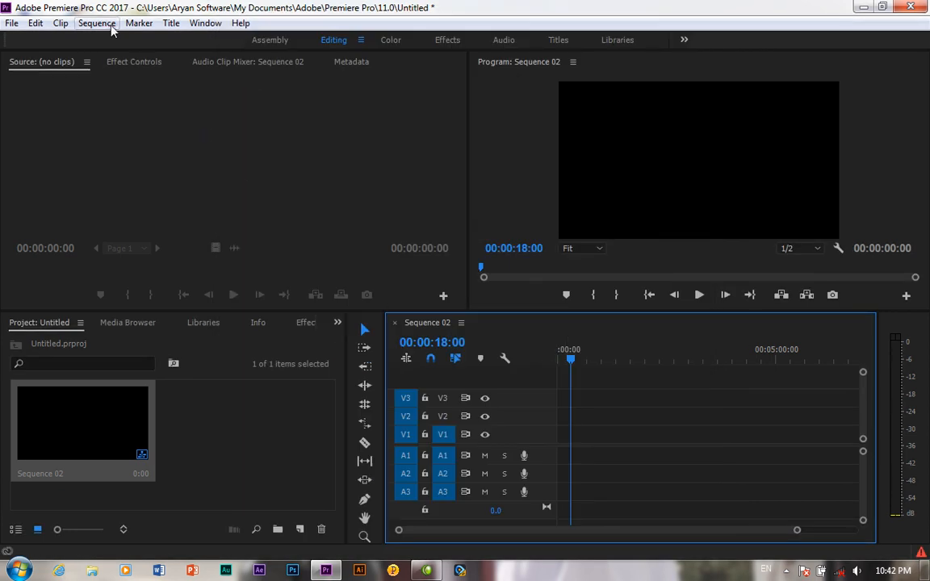
- Move the playhead back to the start of the empty sequence
{"action": "left_click", "coordinate": [97, 24]}
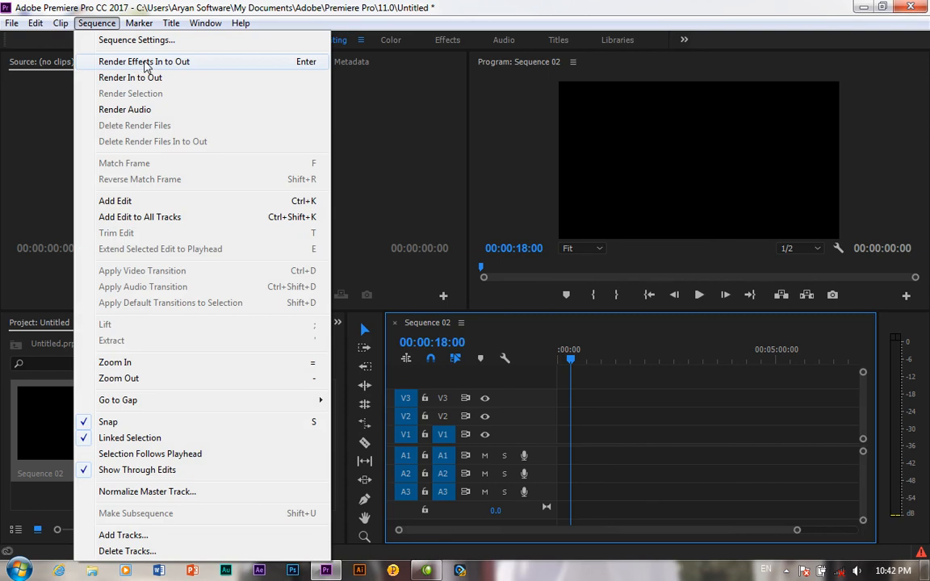
{"action": "left_click", "coordinate": [711, 412]}
{"action": "left_click_drag", "start_coordinate": [570, 359], "coordinate": [523, 378]}
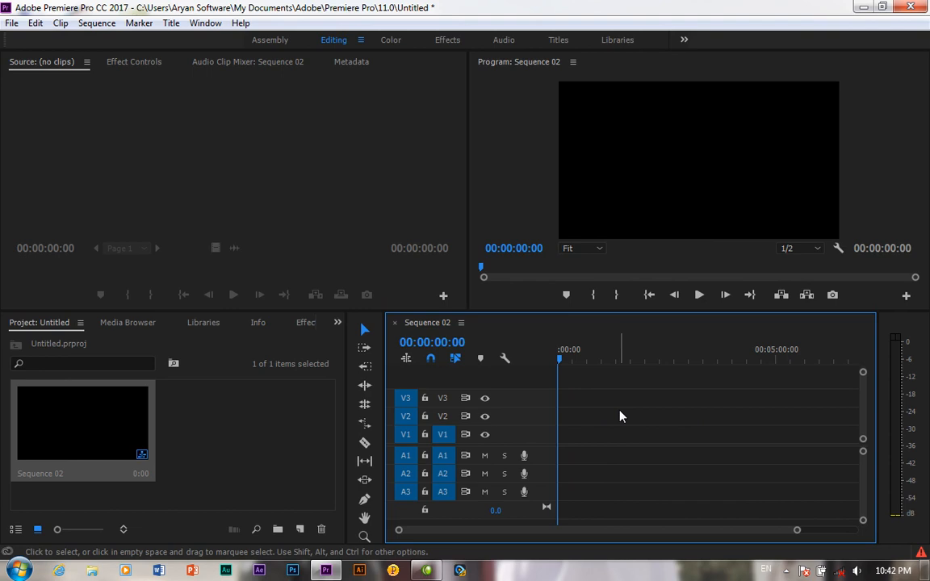
- Import the How_a_DSLR_Camera_Works(480p) and IMG_1155 videos from the Desktop into the project
{"action": "double_click", "coordinate": [250, 415]}
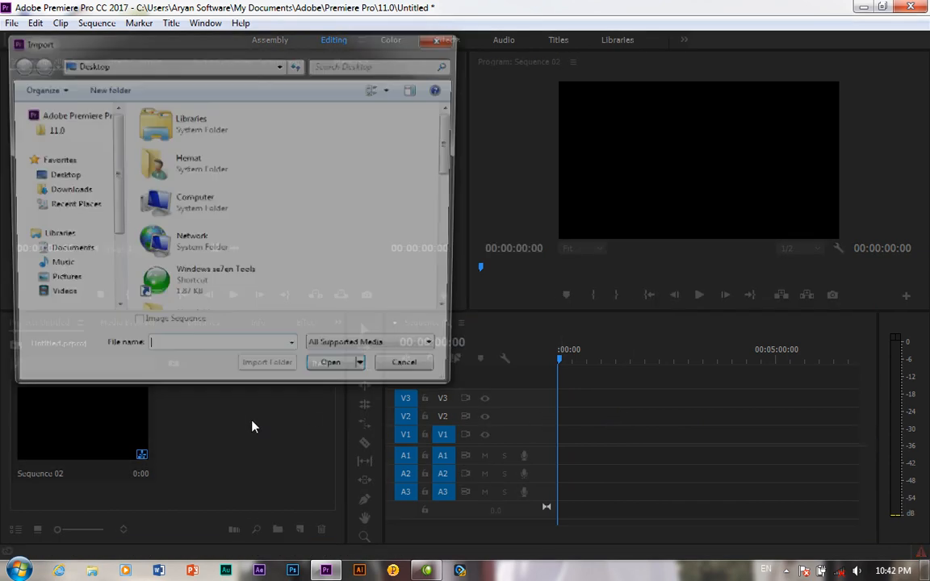
{"action": "left_click_drag", "start_coordinate": [454, 137], "coordinate": [456, 219]}
{"action": "left_click", "coordinate": [214, 201]}
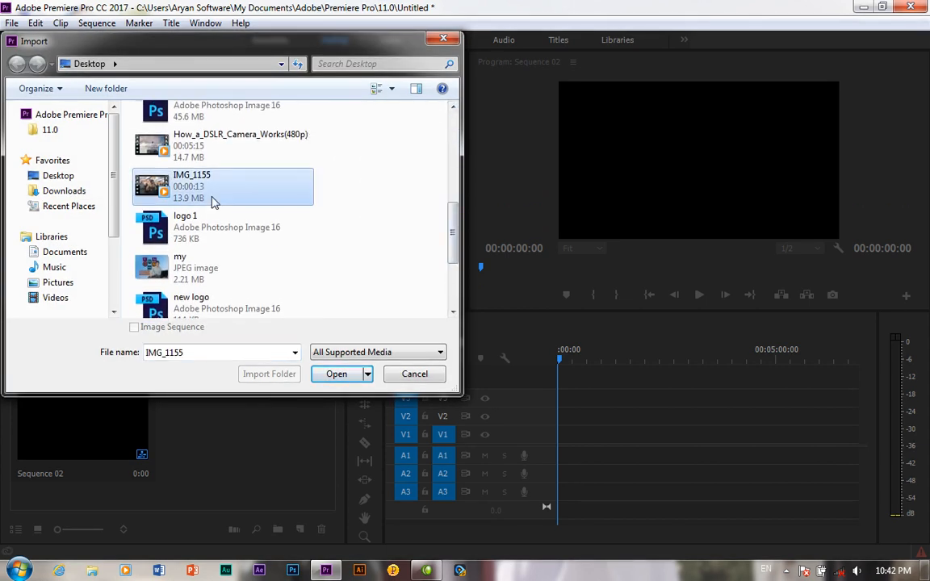
{"action": "left_click", "coordinate": [202, 146], "text": "ctrl"}
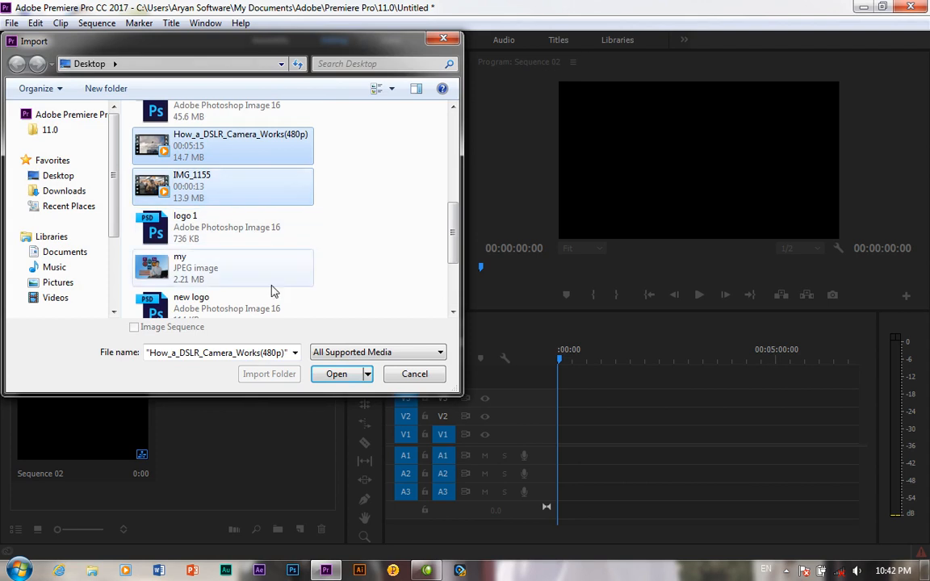
{"action": "left_click", "coordinate": [336, 374]}
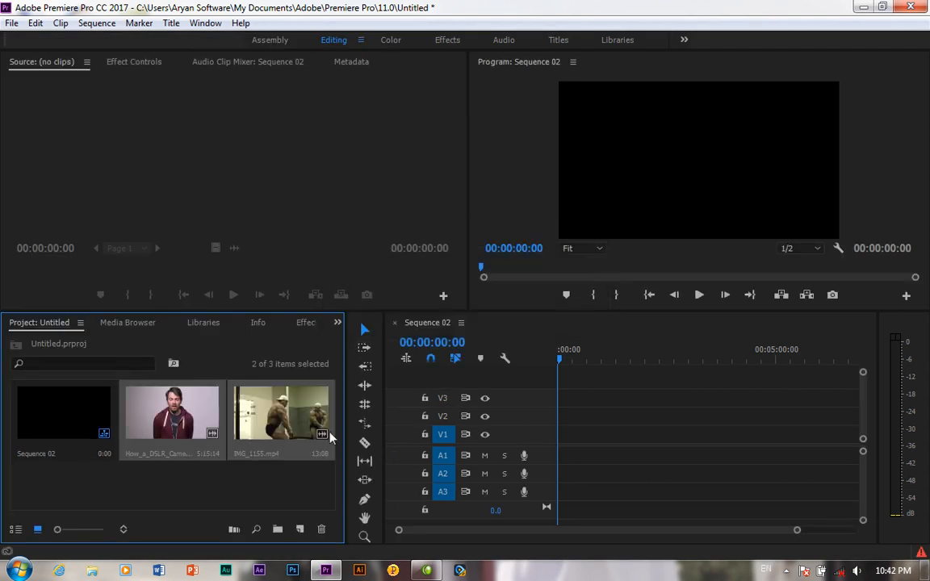
- Place the How_a_DSLR_Camera_Works clip at the start of V1, keeping the existing sequence settings, and move the playhead to 00:00:53:00
{"action": "left_click_drag", "start_coordinate": [206, 408], "coordinate": [552, 449]}
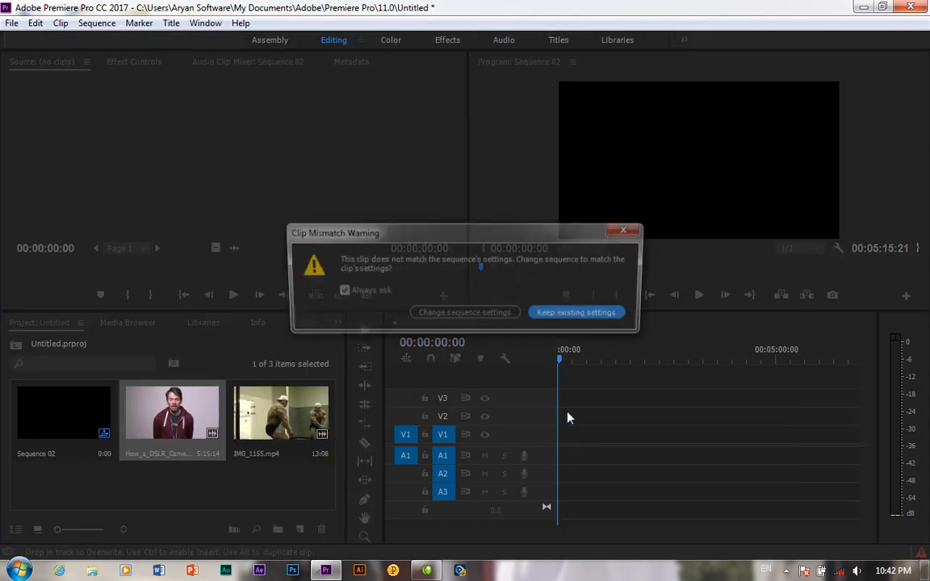
{"action": "left_click", "coordinate": [582, 313]}
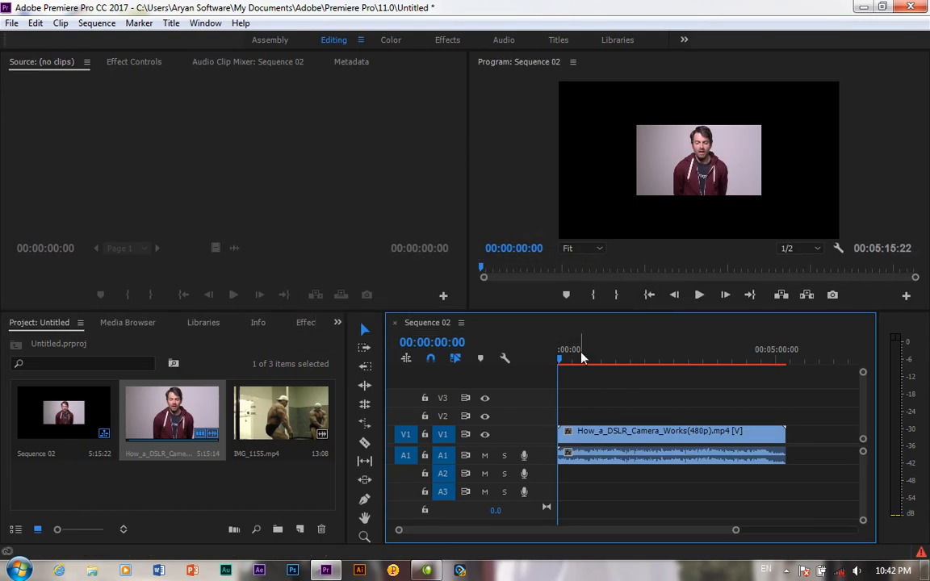
{"action": "left_click_drag", "start_coordinate": [565, 365], "coordinate": [595, 360]}
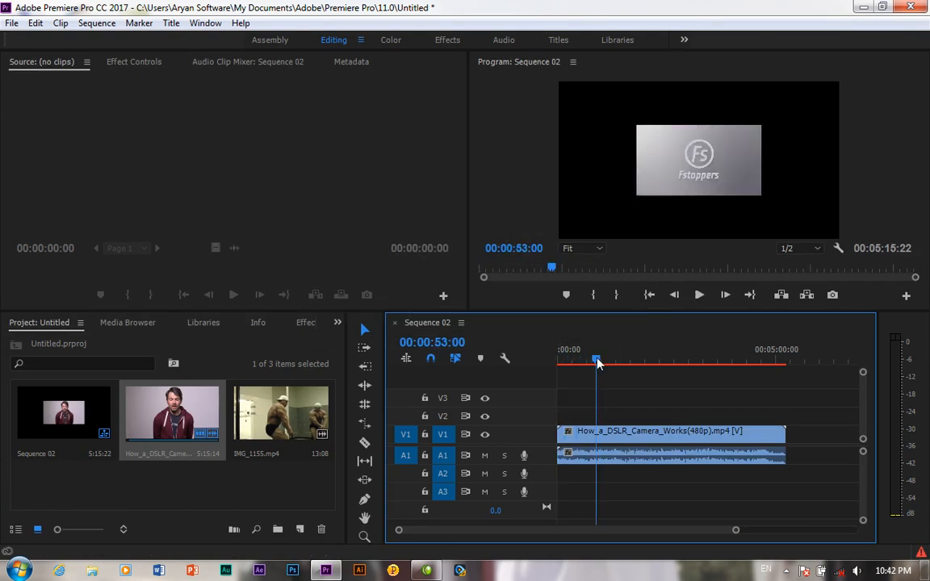
- Scale the How_a_DSLR_Camera_Works clip on V1 to the frame size
{"action": "left_click", "coordinate": [609, 436]}
{"action": "right_click", "coordinate": [610, 436]}
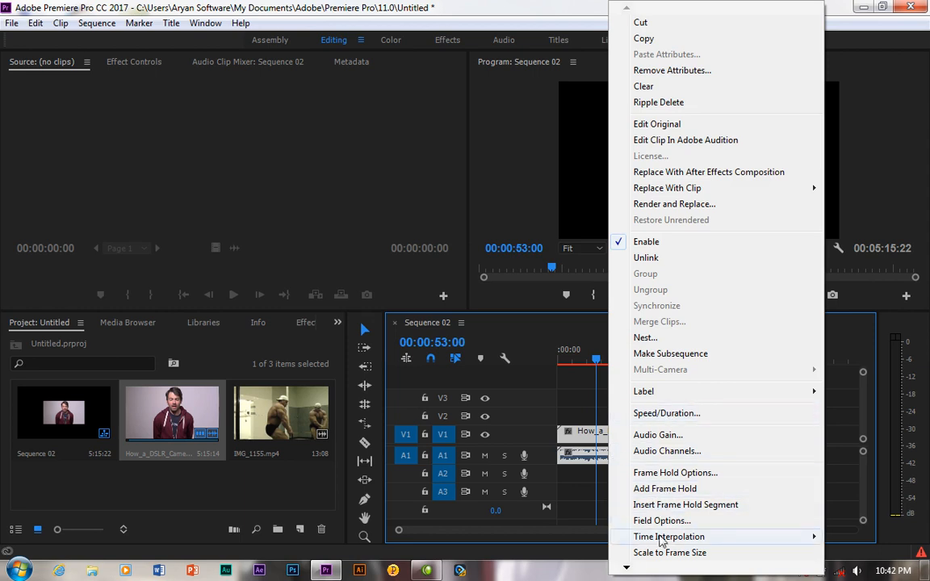
{"action": "mouse_move", "coordinate": [659, 542]}
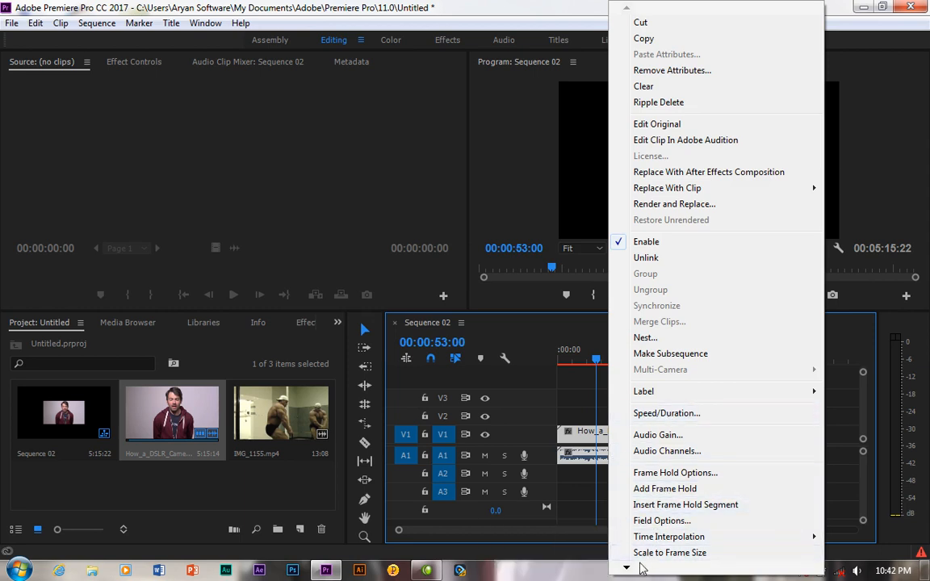
{"action": "left_click", "coordinate": [655, 554]}
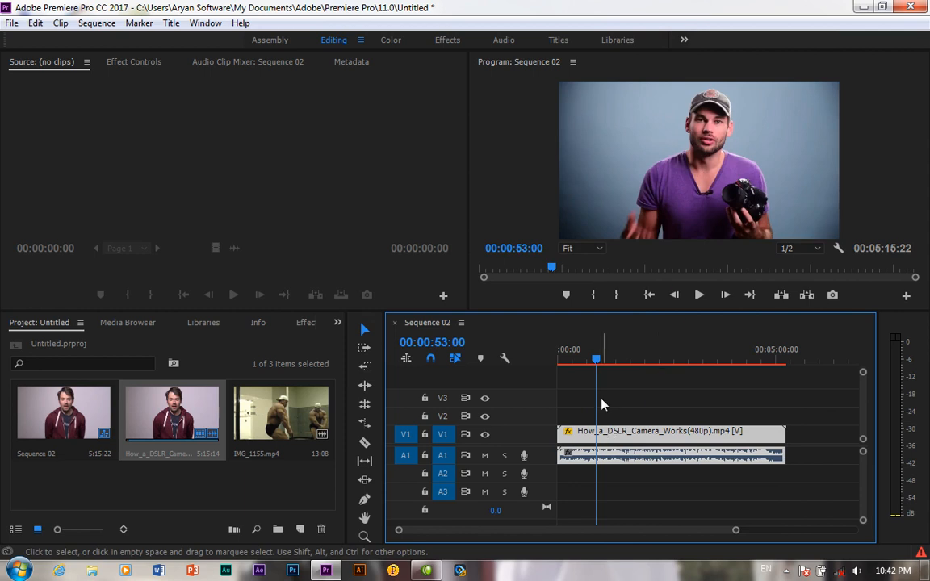
- Split the How_a_DSLR_Camera_Works clip at 00:01:24:00 and delete the part after the cut
{"action": "left_click", "coordinate": [611, 363]}
{"action": "left_click_drag", "start_coordinate": [611, 364], "coordinate": [620, 363]}
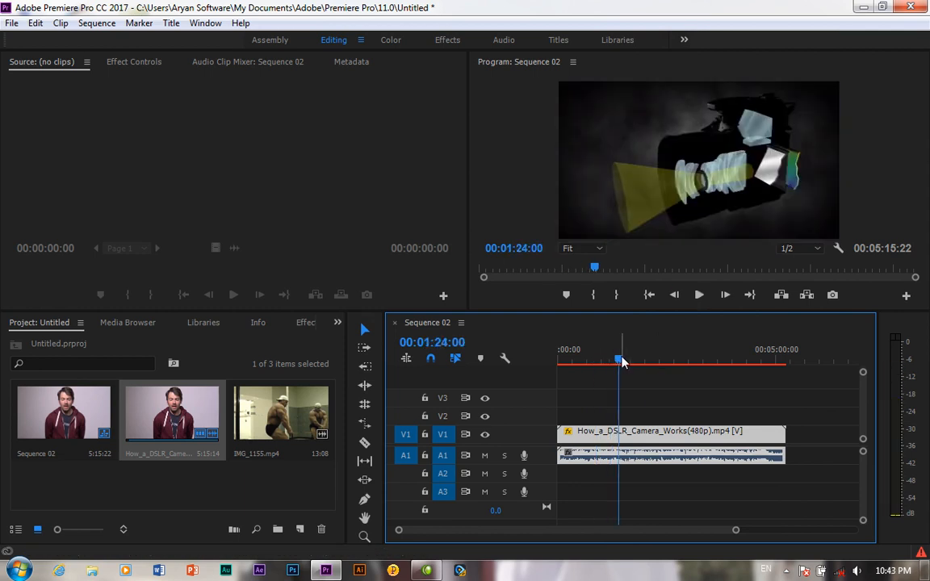
{"action": "key", "text": "c"}
{"action": "left_click", "coordinate": [619, 433]}
{"action": "key", "text": "v"}
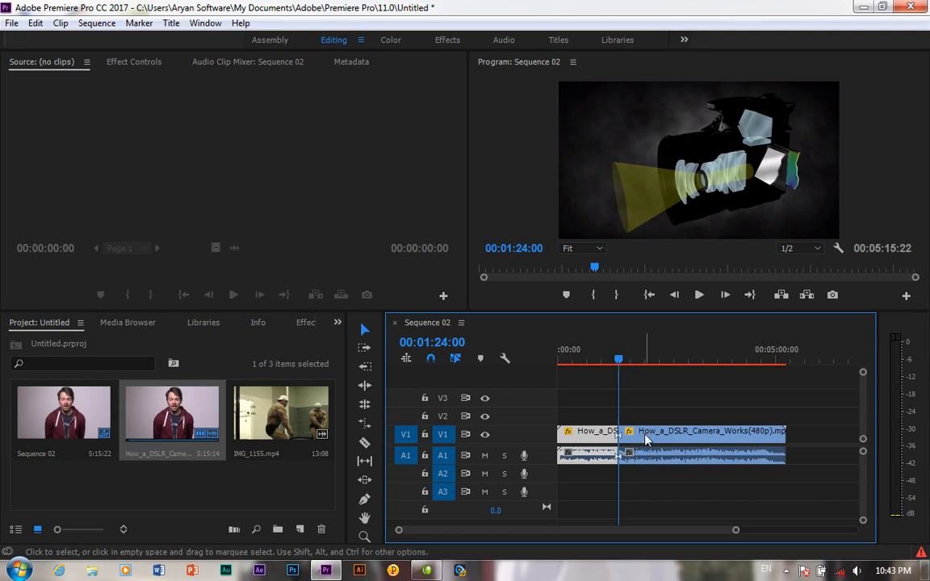
{"action": "key", "text": "Delete"}
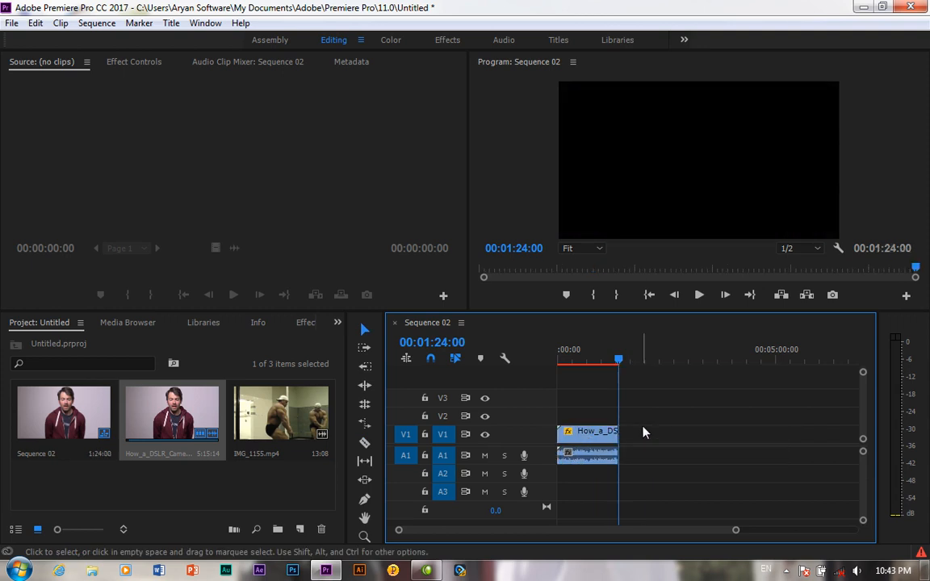
- Set the playhead to 00:00:33:00 and render the sequence's effects from In to Out
{"action": "left_click_drag", "start_coordinate": [620, 360], "coordinate": [591, 361]}
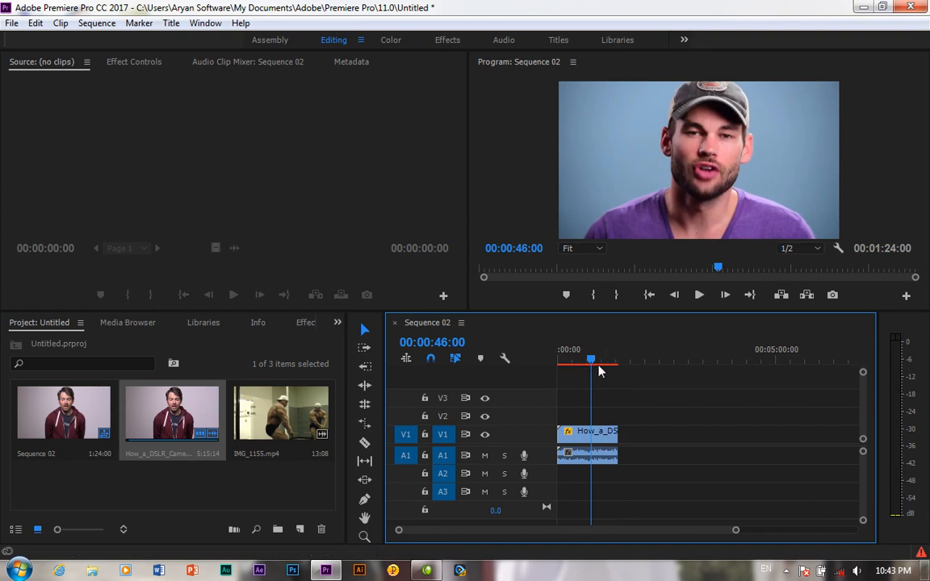
{"action": "left_click_drag", "start_coordinate": [591, 363], "coordinate": [582, 363]}
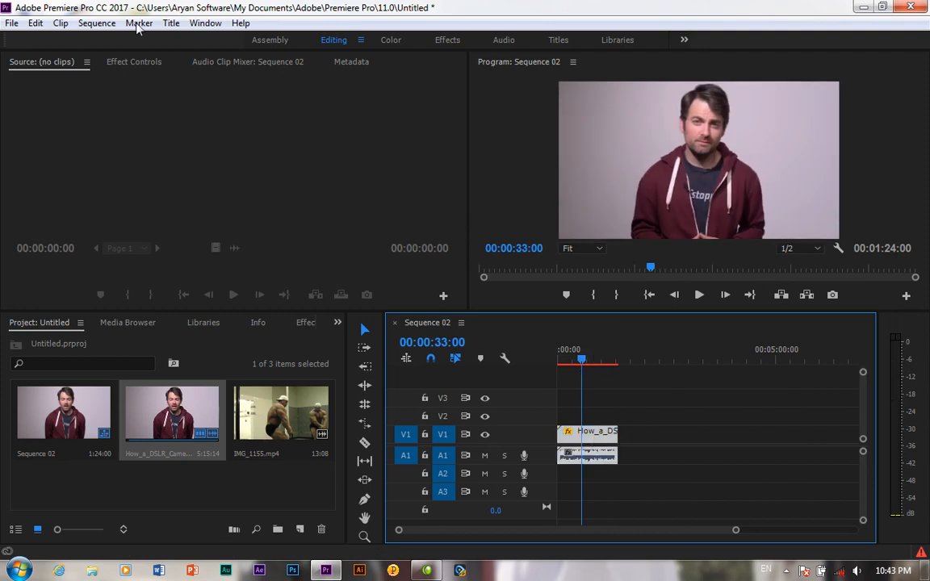
{"action": "left_click", "coordinate": [97, 22]}
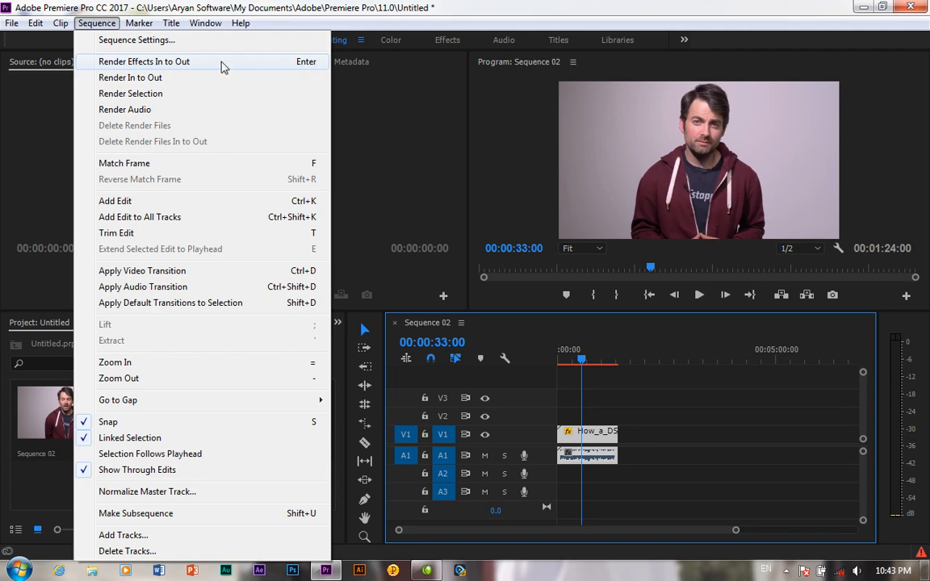
{"action": "left_click", "coordinate": [174, 63]}
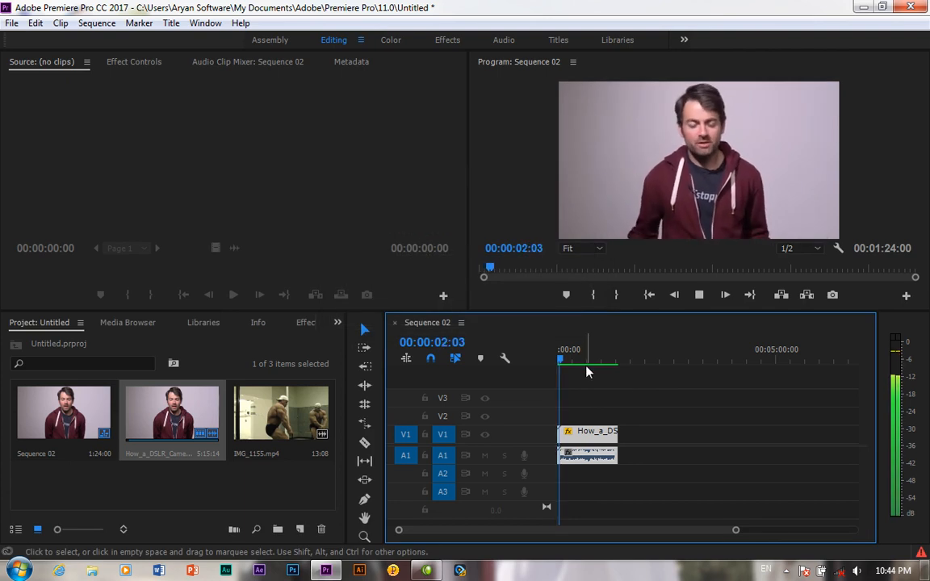
- Play back the rendered sequence from 00:00:39:00 to check its smoothness, then stop playback
{"action": "key", "text": "space"}
{"action": "left_click_drag", "start_coordinate": [563, 365], "coordinate": [586, 364]}
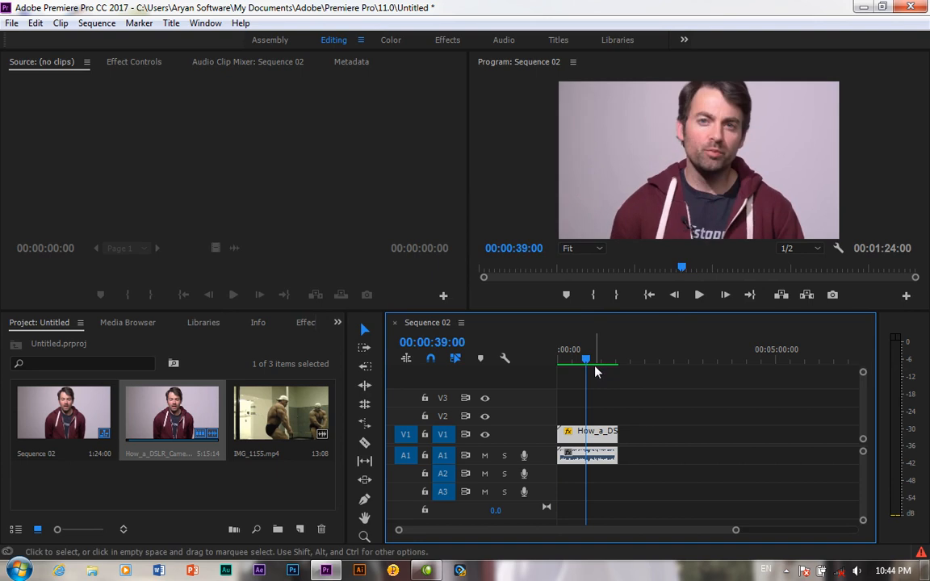
{"action": "key", "text": "space"}
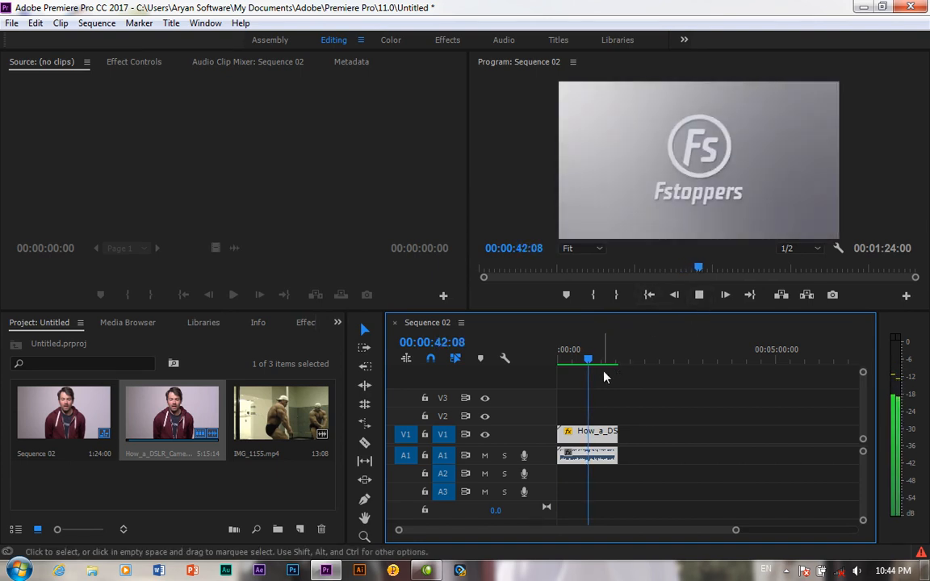
{"action": "key", "text": "space"}
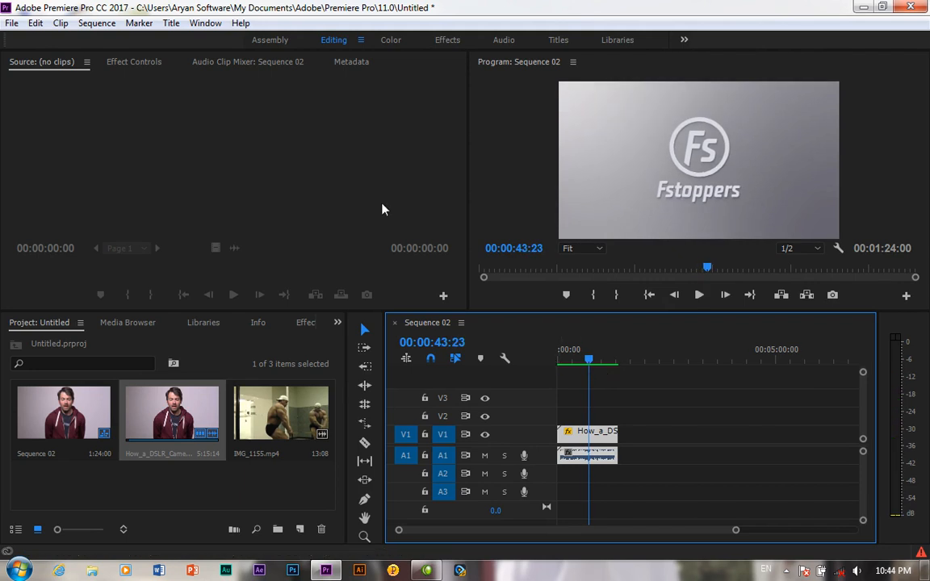
- Place the IMG_1155.mp4 clip on V2 above the end of the How_a_DSLR_Camera_Works clip
{"action": "left_click", "coordinate": [97, 23]}
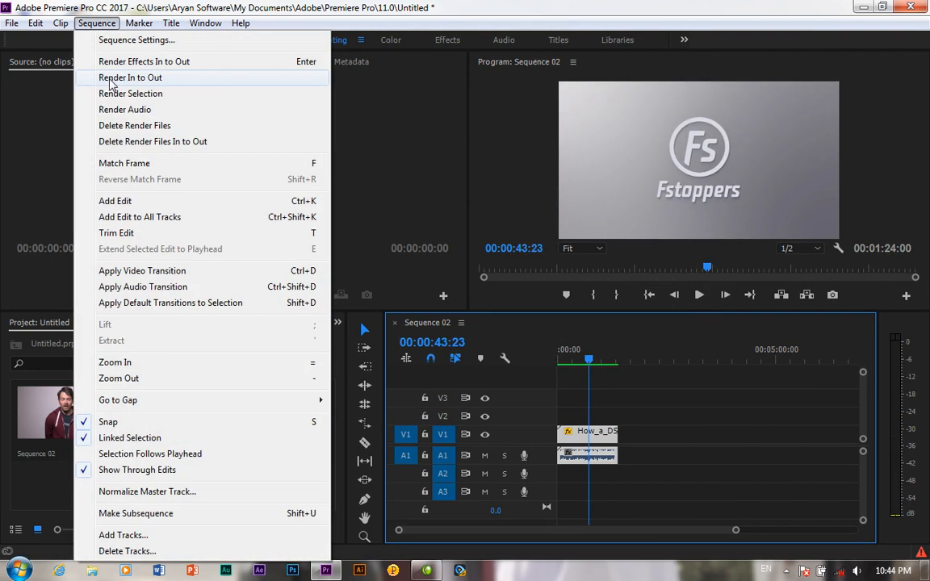
{"action": "left_click", "coordinate": [629, 397]}
{"action": "left_click_drag", "start_coordinate": [290, 413], "coordinate": [614, 409]}
- Split the How_a_DSLR_Camera_Works clip at 00:00:36:00 and delete the part after the cut
{"action": "left_click_drag", "start_coordinate": [586, 360], "coordinate": [583, 361]}
{"action": "key", "text": "c"}
{"action": "left_click", "coordinate": [590, 450]}
{"action": "key", "text": "v"}
{"action": "left_click", "coordinate": [596, 436]}
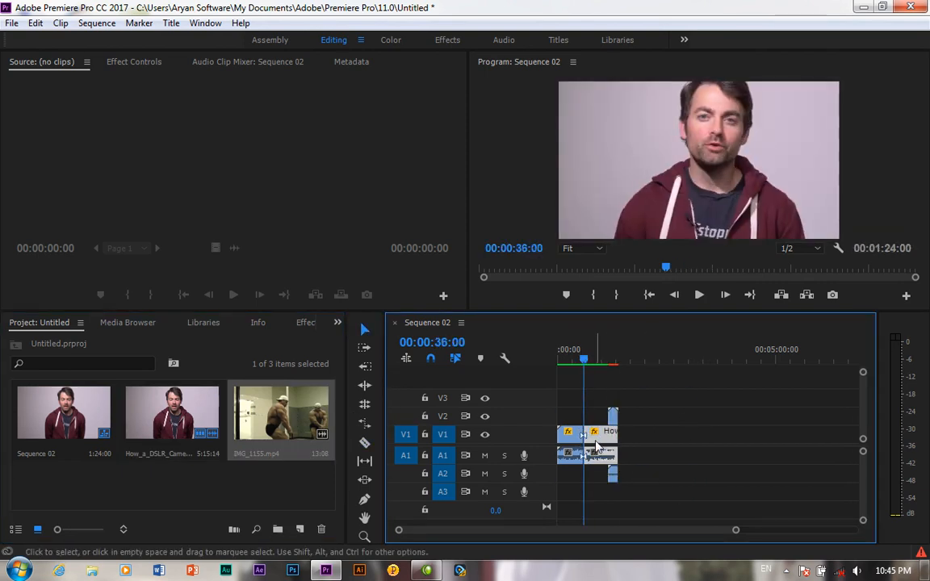
{"action": "key", "text": "Delete"}
- Move the IMG_1155.mp4 clip on V2 to start where the How_a_DSLR_Camera_Works clip ends and scale it to frame size
{"action": "left_click_drag", "start_coordinate": [615, 415], "coordinate": [589, 414]}
{"action": "left_click_drag", "start_coordinate": [585, 362], "coordinate": [588, 364]}
{"action": "right_click", "coordinate": [589, 421]}
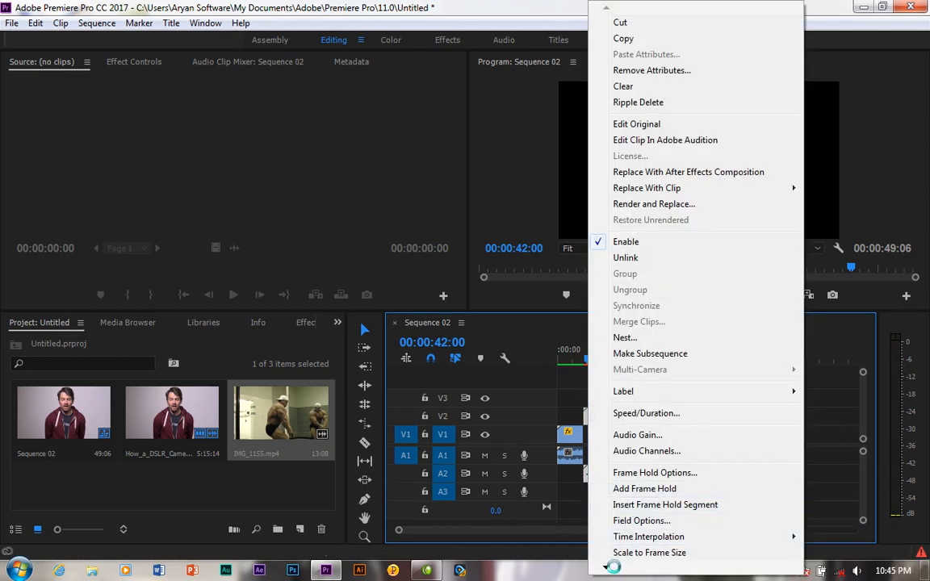
{"action": "left_click", "coordinate": [636, 556]}
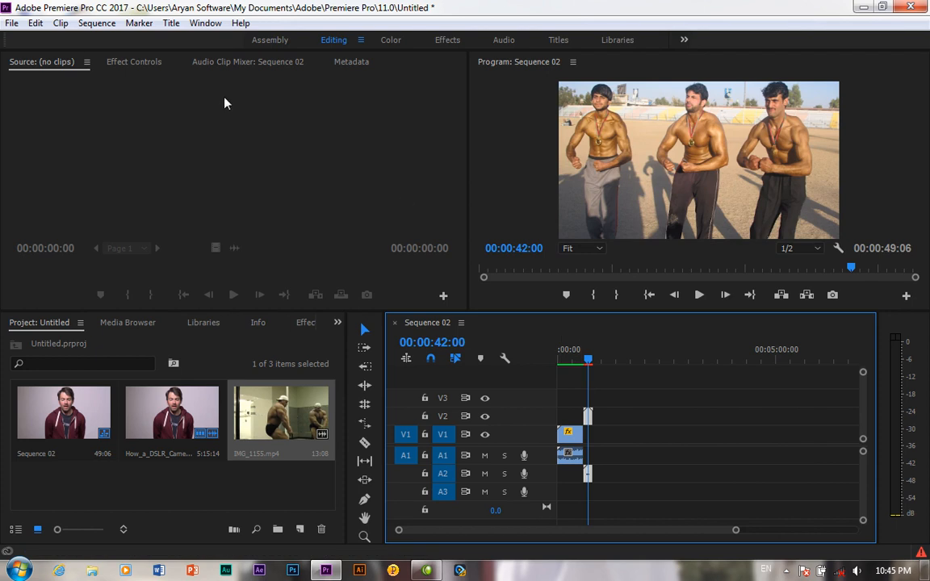
- Render the whole sequence with Render In to Out, and stop the playback that follows
{"action": "left_click", "coordinate": [96, 22]}
{"action": "left_click", "coordinate": [113, 74]}
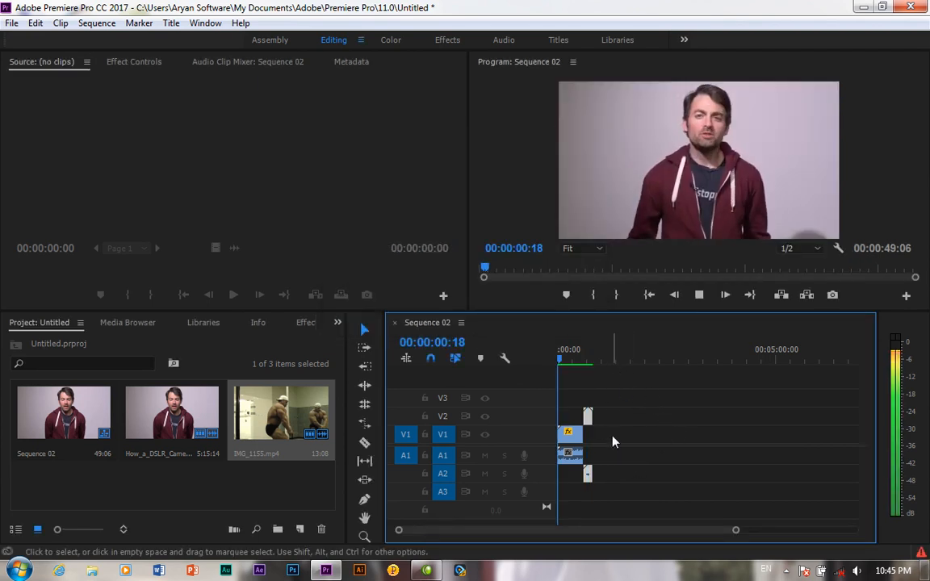
{"action": "key", "text": "space"}
- Place a second copy of IMG_1155.mp4 on V2, leaving a gap after the first one
{"action": "left_click", "coordinate": [96, 23]}
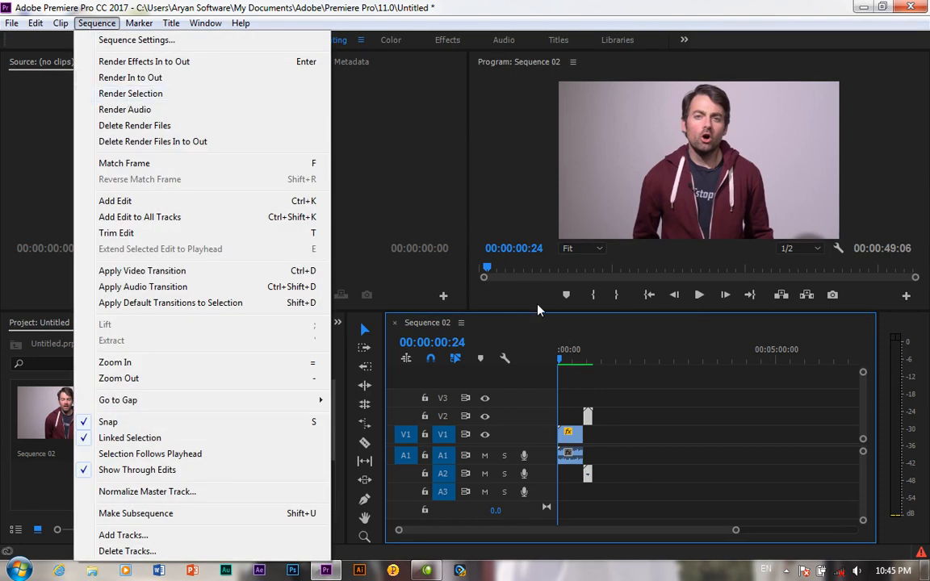
{"action": "left_click", "coordinate": [633, 395]}
{"action": "left_click_drag", "start_coordinate": [309, 434], "coordinate": [623, 416]}
{"action": "left_click", "coordinate": [624, 415]}
{"action": "left_click", "coordinate": [97, 23]}
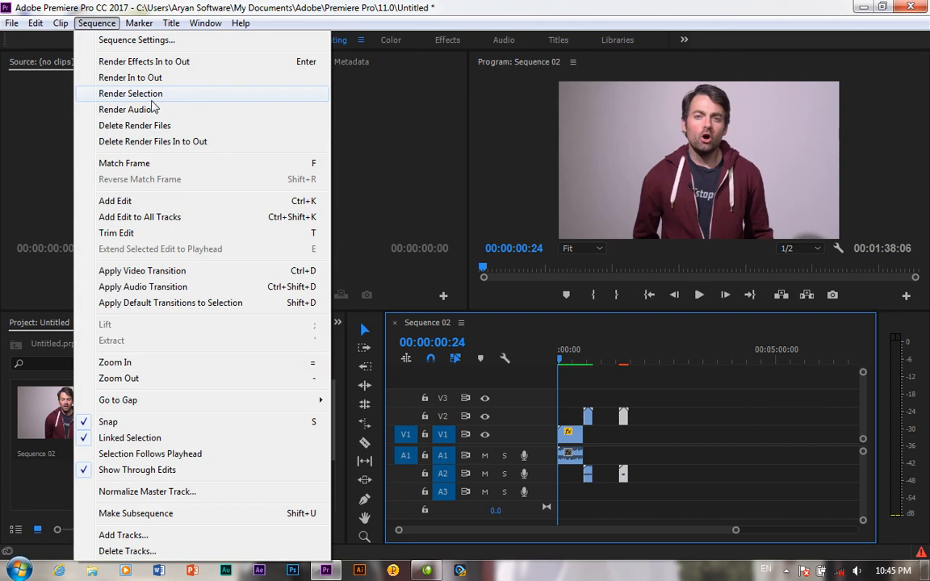
{"action": "left_click", "coordinate": [572, 460]}
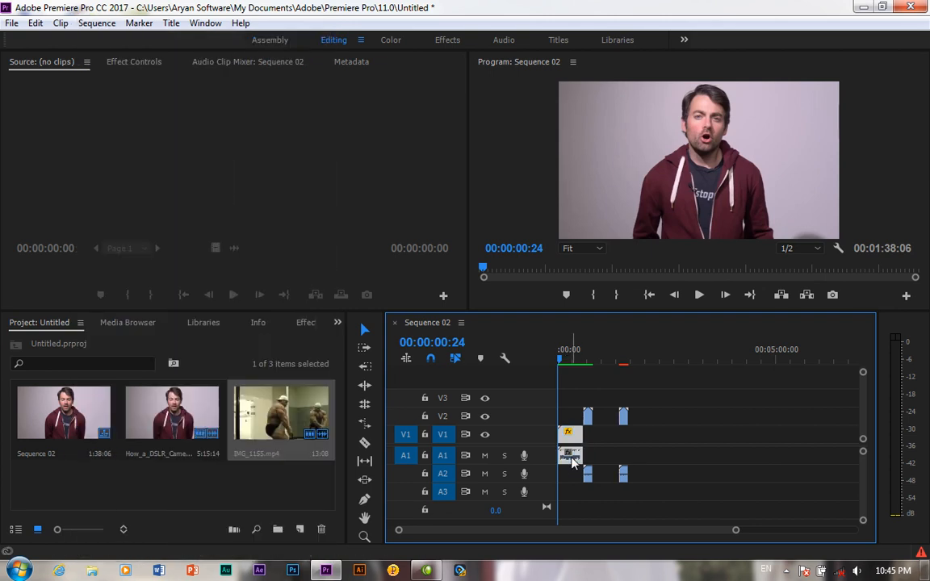
- Set the playhead to 00:00:41:00 and delete all render files of the project
{"action": "left_click", "coordinate": [97, 22]}
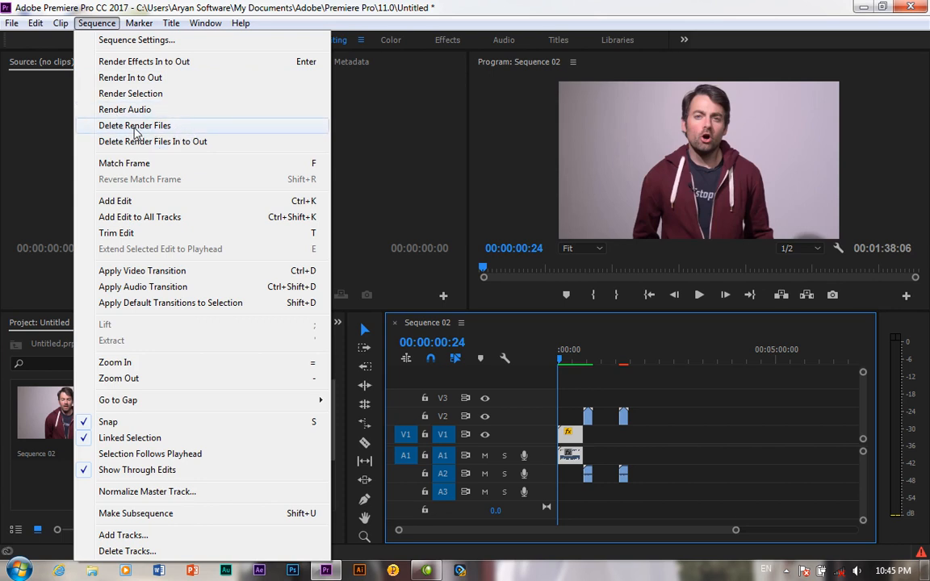
{"action": "left_click", "coordinate": [589, 358]}
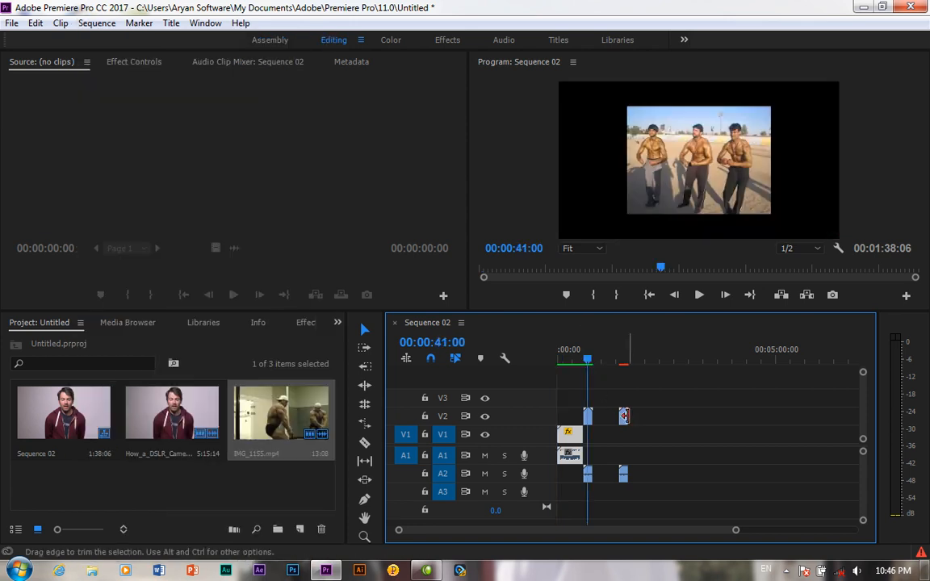
{"action": "left_click", "coordinate": [97, 23]}
{"action": "left_click", "coordinate": [134, 126]}
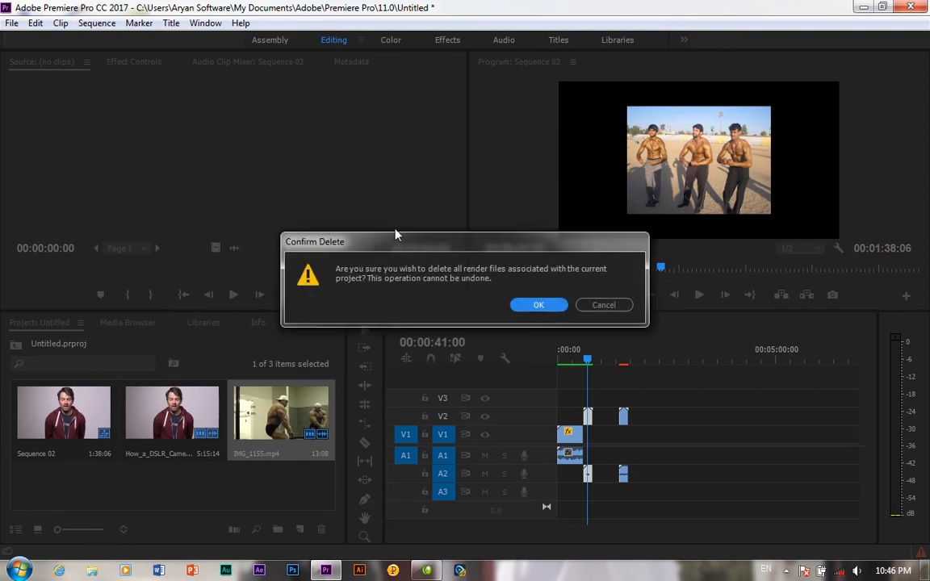
{"action": "left_click", "coordinate": [535, 306]}
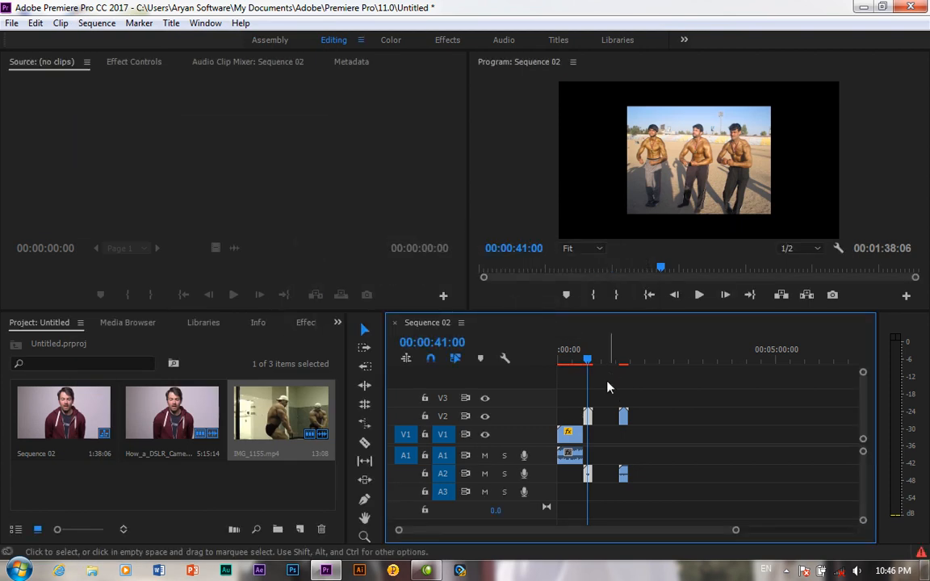
- Undo the placement of the second IMG_1155.mp4 copy and set the playhead to 00:00:43:00
{"action": "key", "text": "ctrl+z"}
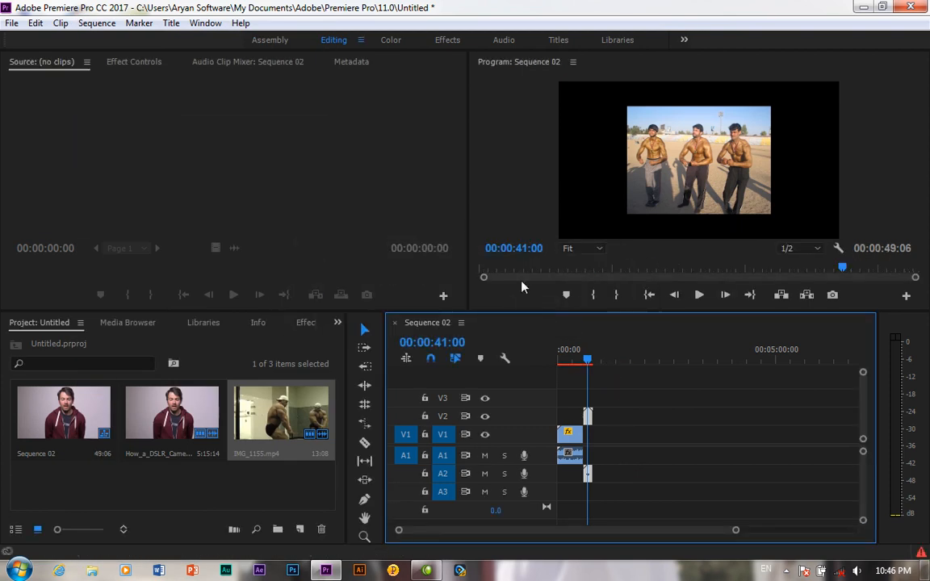
{"action": "left_click", "coordinate": [97, 24]}
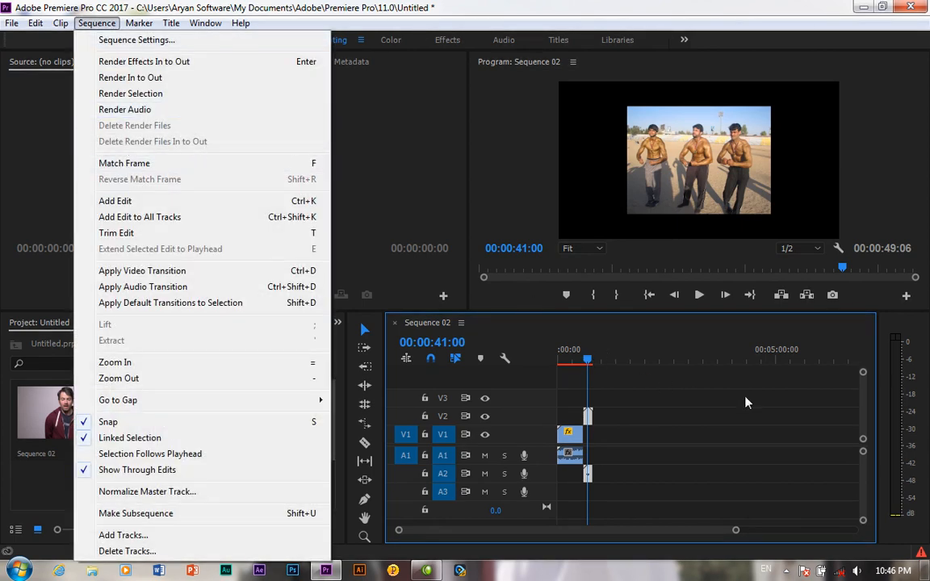
{"action": "mouse_move", "coordinate": [592, 365]}
{"action": "left_mouse_down"}
{"action": "mouse_move", "coordinate": [604, 361]}
{"action": "mouse_move", "coordinate": [579, 363]}
{"action": "mouse_move", "coordinate": [591, 363]}
{"action": "left_mouse_up"}
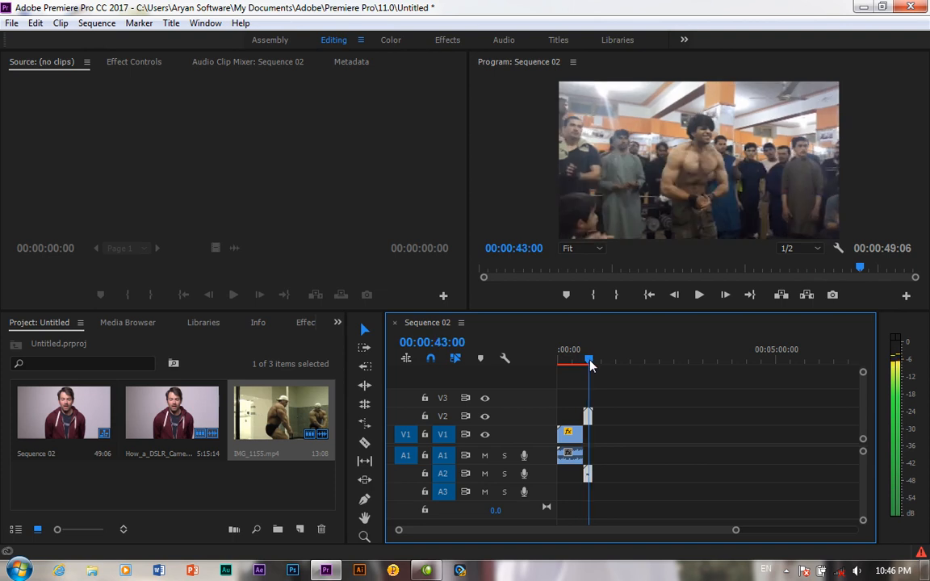
{"action": "left_click", "coordinate": [90, 24]}
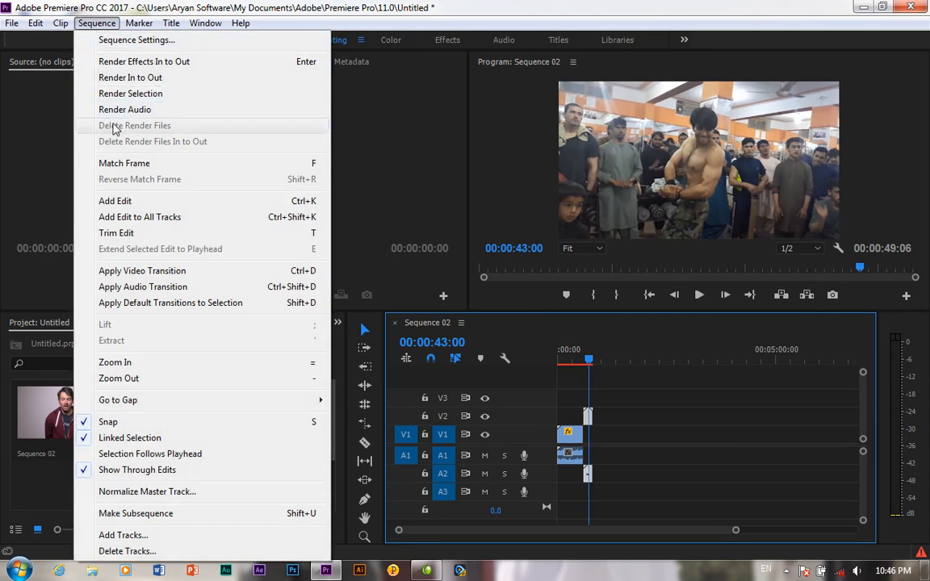
{"action": "left_click_drag", "start_coordinate": [654, 394], "coordinate": [606, 470]}
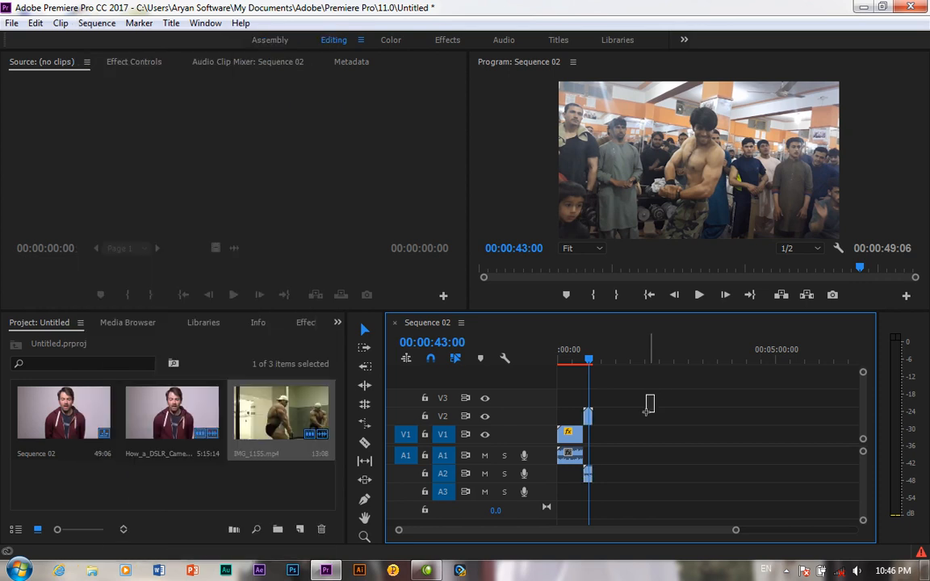
- Delete the How_a_DSLR_Camera_Works clip from the timeline and close the gap before IMG_1155.mp4
{"action": "left_click", "coordinate": [570, 434]}
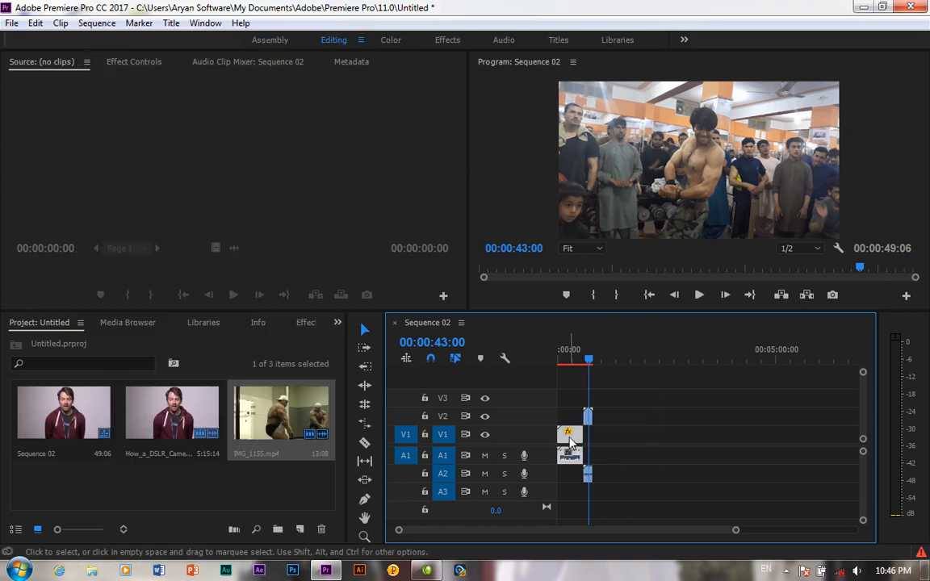
{"action": "key", "text": "Delete"}
{"action": "left_click", "coordinate": [578, 421]}
{"action": "key", "text": "="}
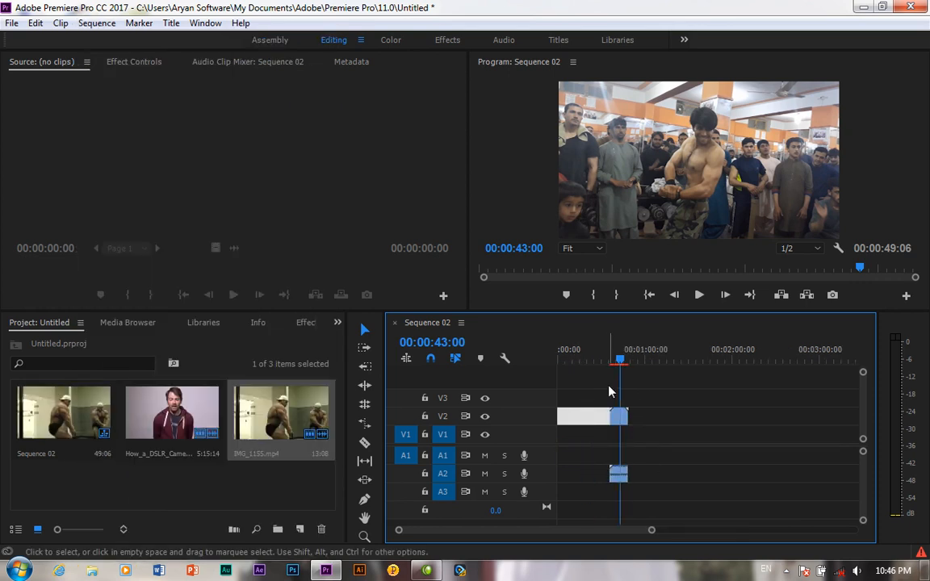
{"action": "key", "text": "Delete"}
- Set the playhead to 00:00:04:06 on the IMG_1155.mp4 clip and bring up that frame in the Source monitor with Match Frame
{"action": "mouse_move", "coordinate": [618, 361]}
{"action": "left_mouse_down"}
{"action": "mouse_move", "coordinate": [544, 370]}
{"action": "mouse_move", "coordinate": [608, 361]}
{"action": "mouse_move", "coordinate": [622, 375]}
{"action": "mouse_move", "coordinate": [610, 379]}
{"action": "left_mouse_up"}
{"action": "key", "text": "="}
{"action": "key", "text": "="}
{"action": "key", "text": "="}
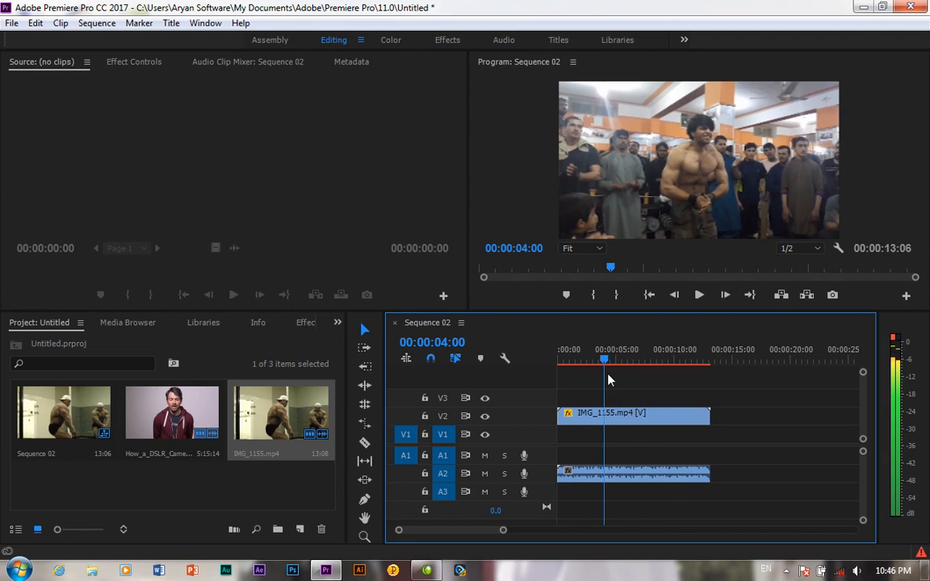
{"action": "left_click", "coordinate": [617, 419]}
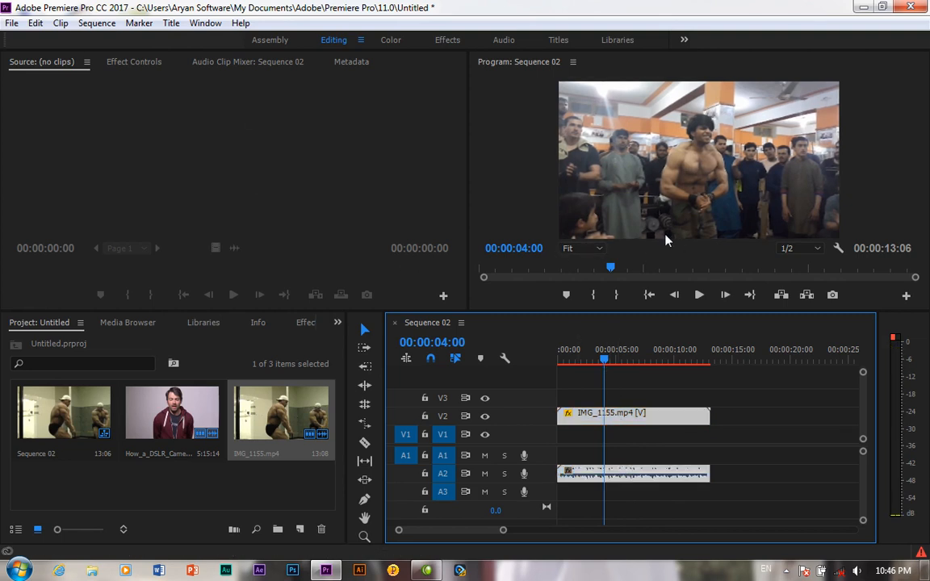
{"action": "left_click_drag", "start_coordinate": [605, 358], "coordinate": [606, 358]}
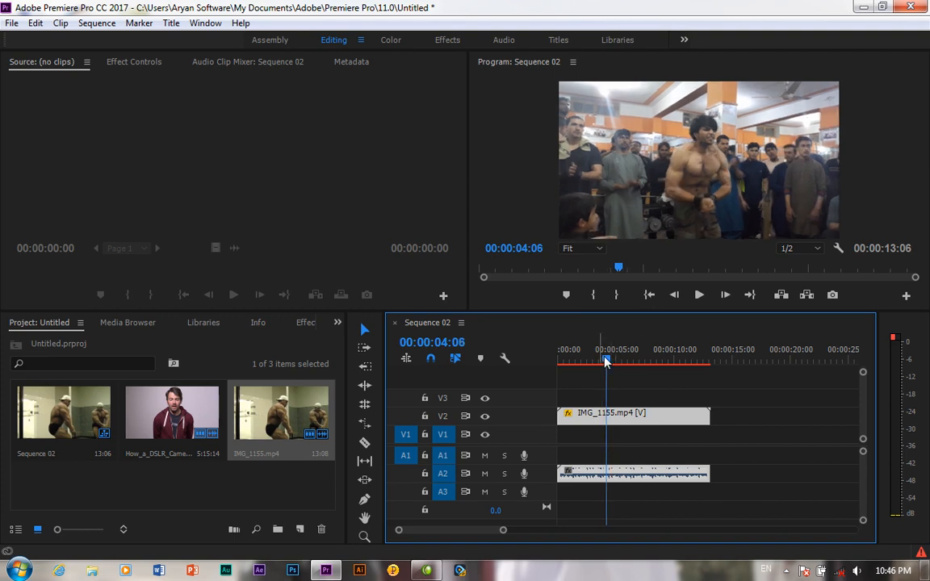
{"action": "left_click", "coordinate": [97, 22]}
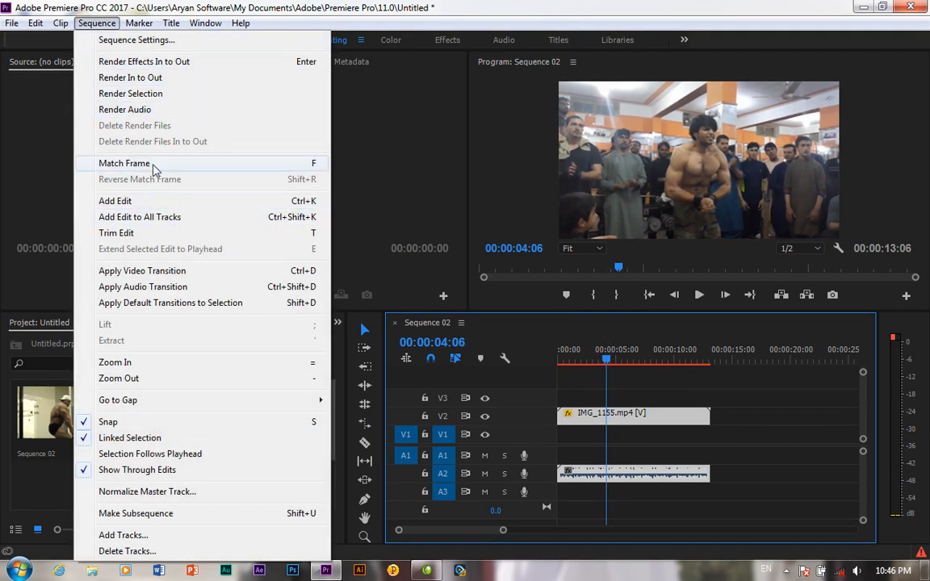
{"action": "left_click", "coordinate": [125, 163]}
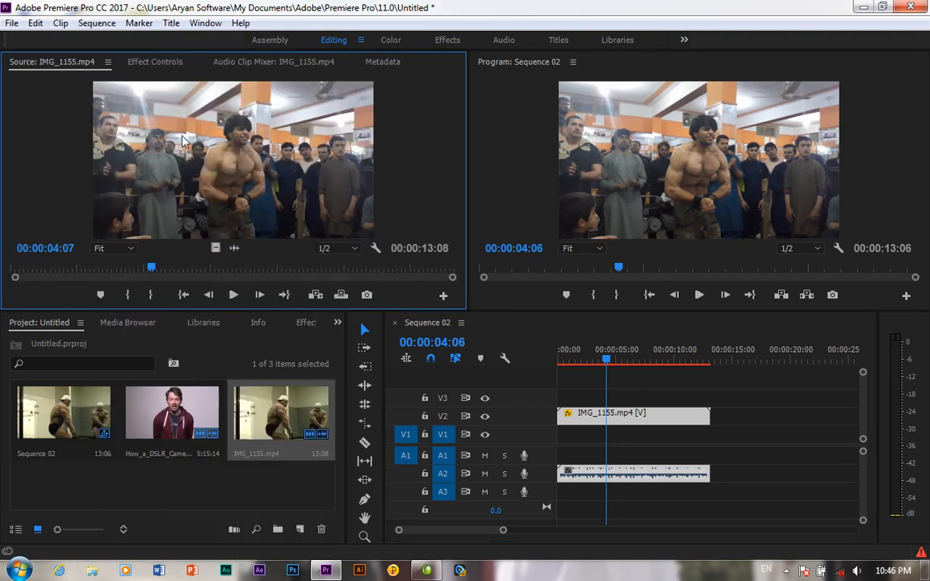
- Set the sequence playhead to 00:00:10:11 and match that frame in the Source monitor
{"action": "left_click_drag", "start_coordinate": [607, 362], "coordinate": [679, 363]}
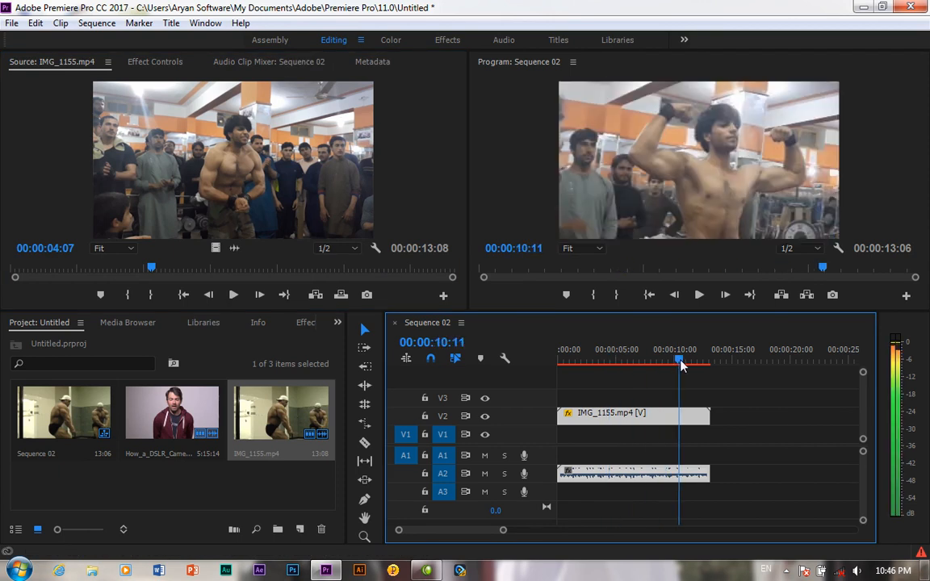
{"action": "left_click", "coordinate": [96, 23]}
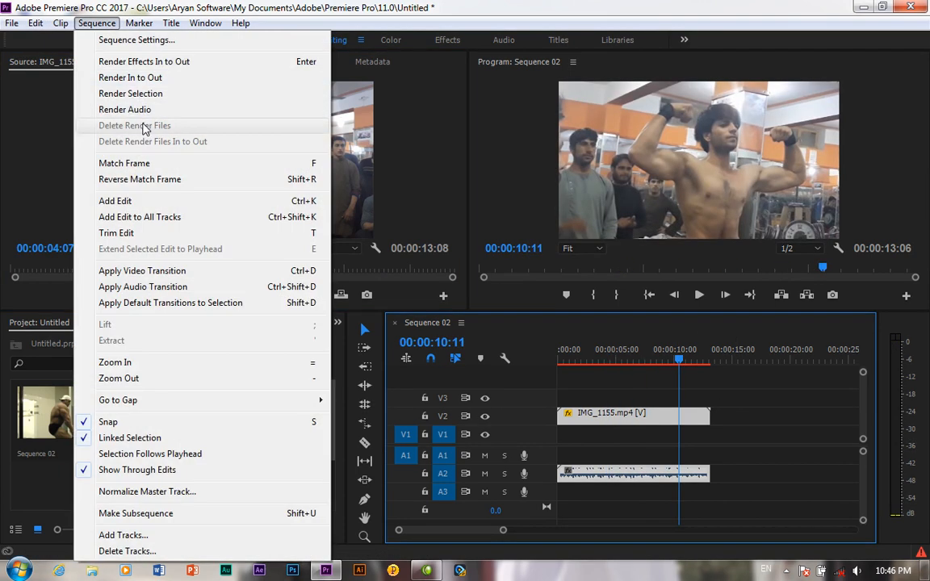
{"action": "left_click", "coordinate": [256, 161]}
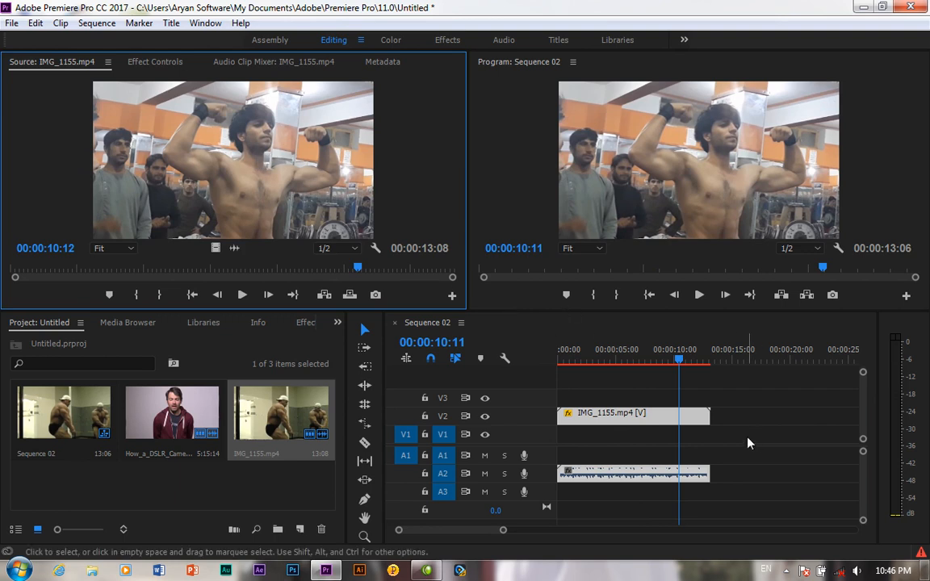
- Put the sequence playhead at 00:00:04:00 and the Source playhead at 00:00:06:29, and apply Reverse Match Frame
{"action": "left_click", "coordinate": [651, 363]}
{"action": "left_click_drag", "start_coordinate": [650, 363], "coordinate": [604, 365]}
{"action": "left_click", "coordinate": [97, 22]}
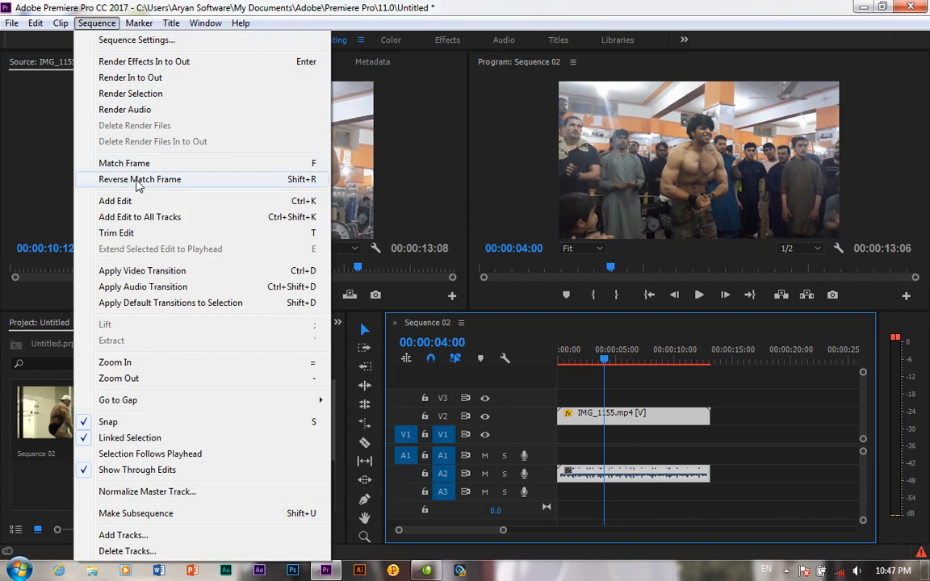
{"action": "left_click", "coordinate": [691, 391]}
{"action": "left_click", "coordinate": [206, 162]}
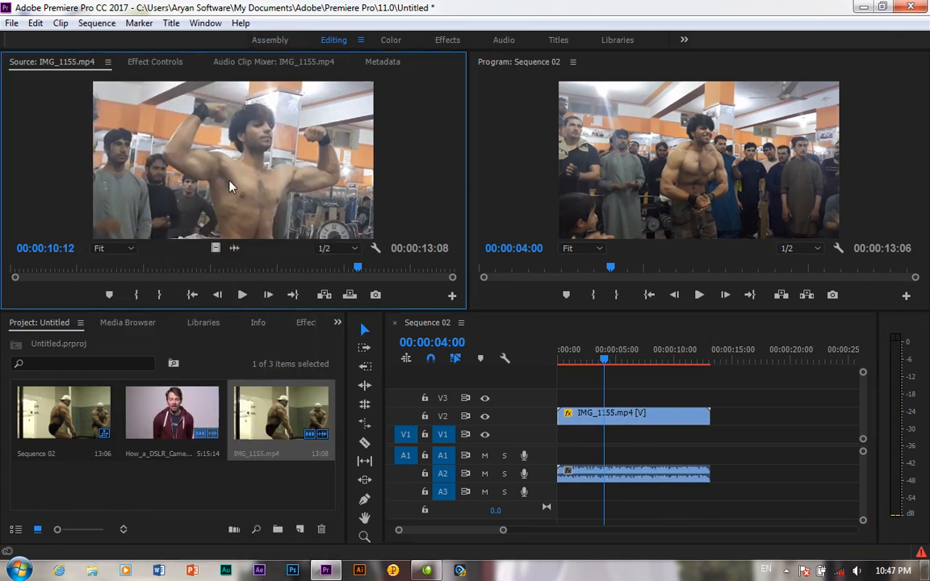
{"action": "left_click_drag", "start_coordinate": [358, 267], "coordinate": [242, 268]}
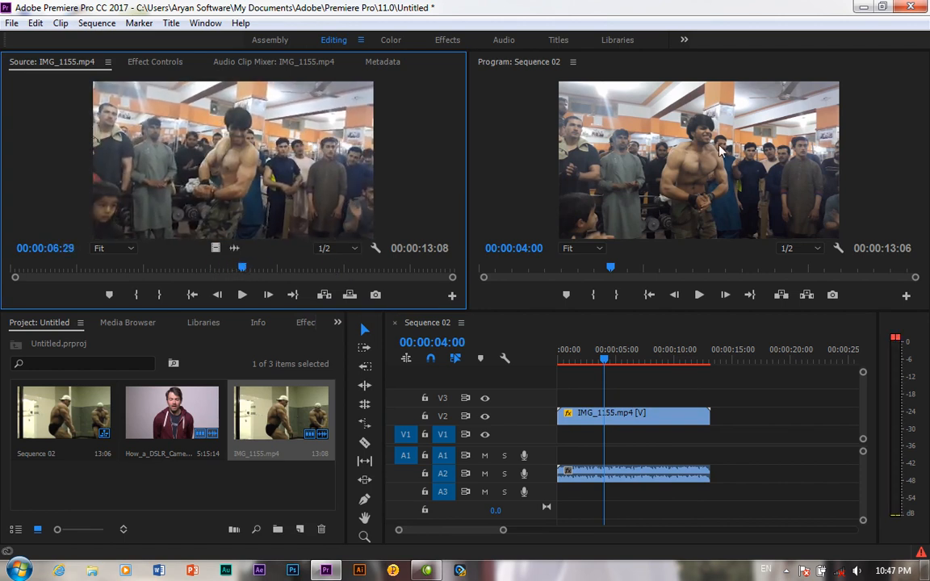
{"action": "left_click", "coordinate": [97, 23]}
{"action": "left_click", "coordinate": [135, 179]}
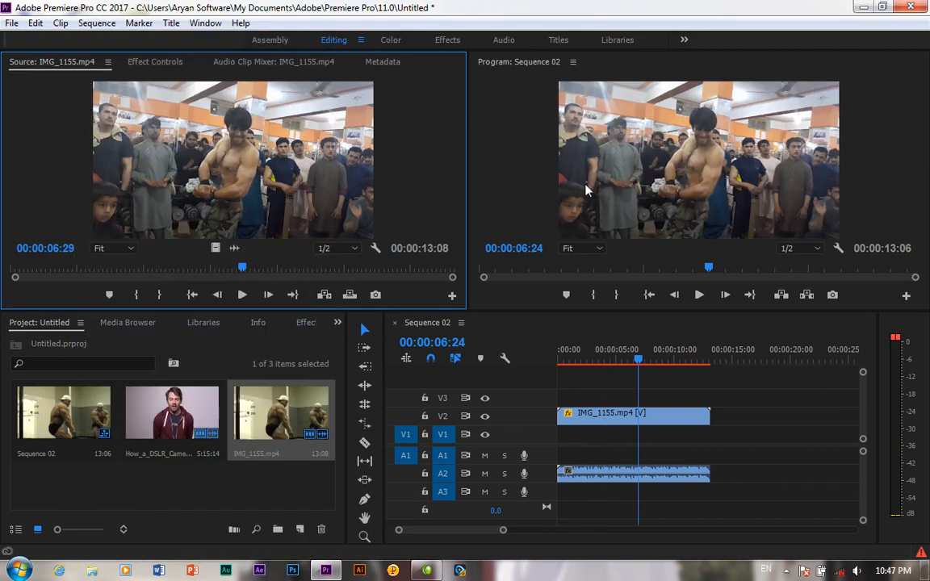
- Set the Source monitor's playhead to 00:00:05:13 and find that frame in the sequence with Reverse Match Frame
{"action": "left_click_drag", "start_coordinate": [246, 272], "coordinate": [191, 269]}
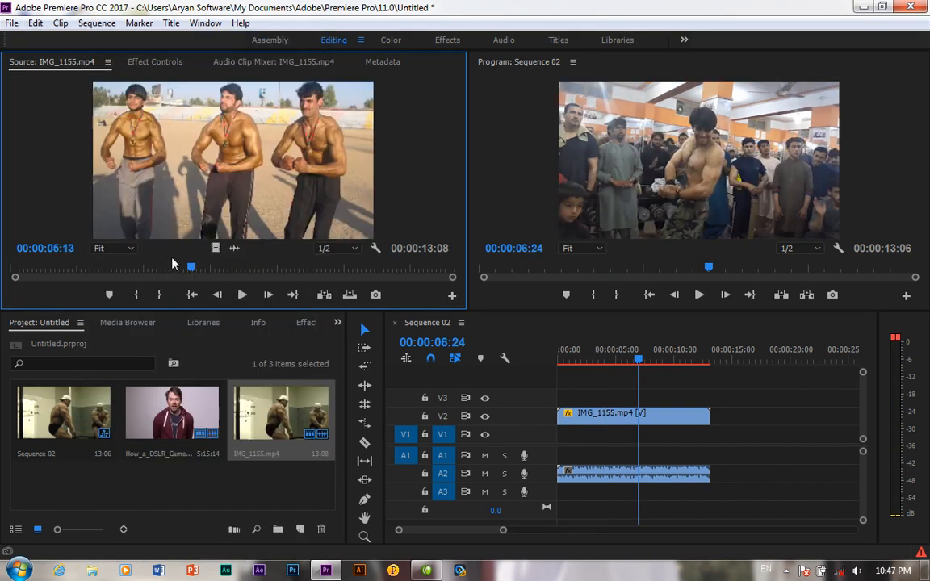
{"action": "left_click", "coordinate": [96, 23]}
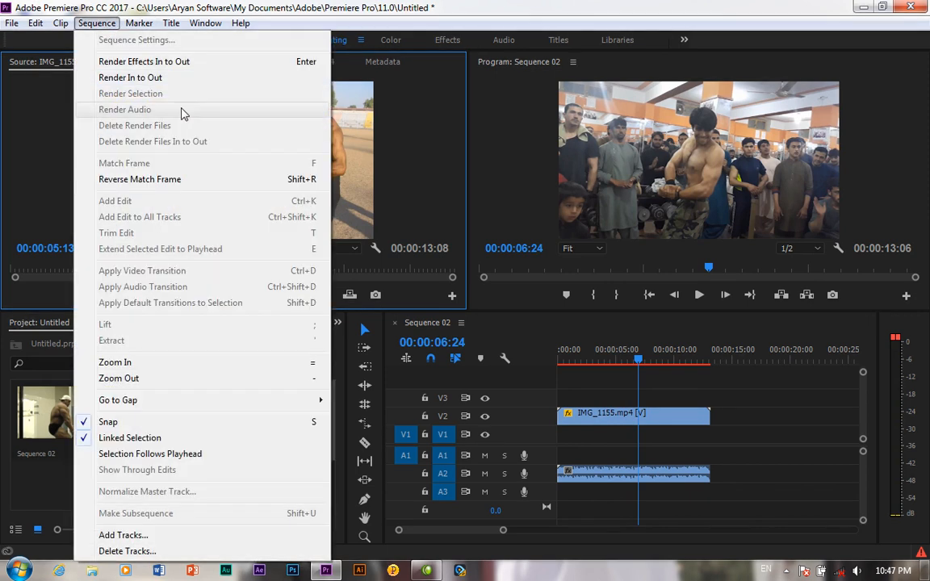
{"action": "left_click", "coordinate": [191, 184]}
- Set the sequence playhead to 00:00:06:16 and apply Match Frame to update the Source monitor
{"action": "left_click", "coordinate": [635, 384]}
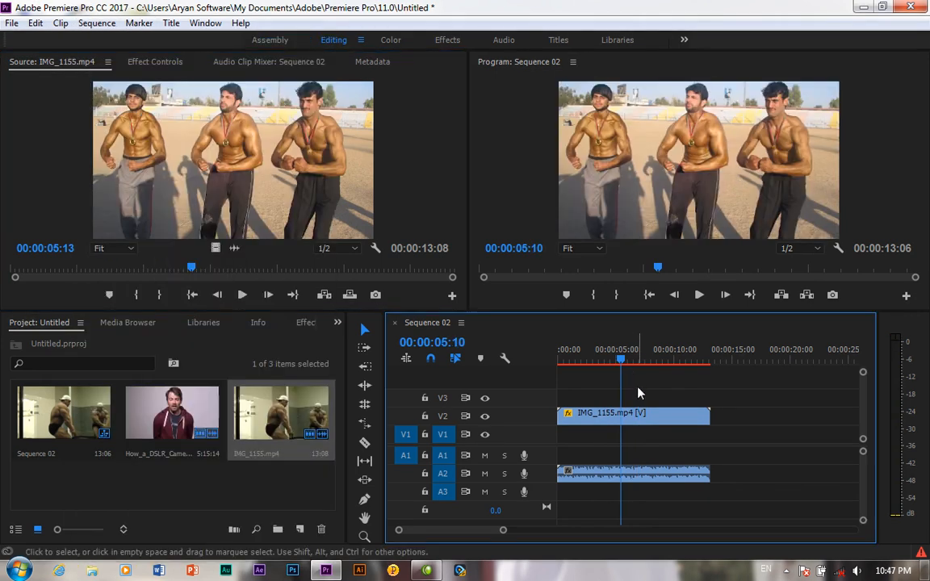
{"action": "left_click_drag", "start_coordinate": [622, 370], "coordinate": [634, 367]}
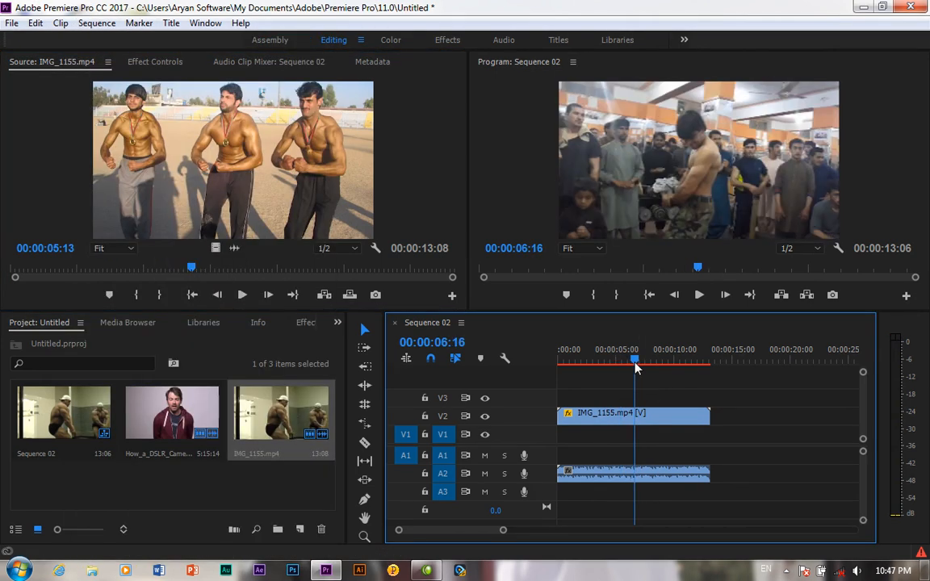
{"action": "left_click", "coordinate": [93, 24]}
{"action": "left_click", "coordinate": [118, 165]}
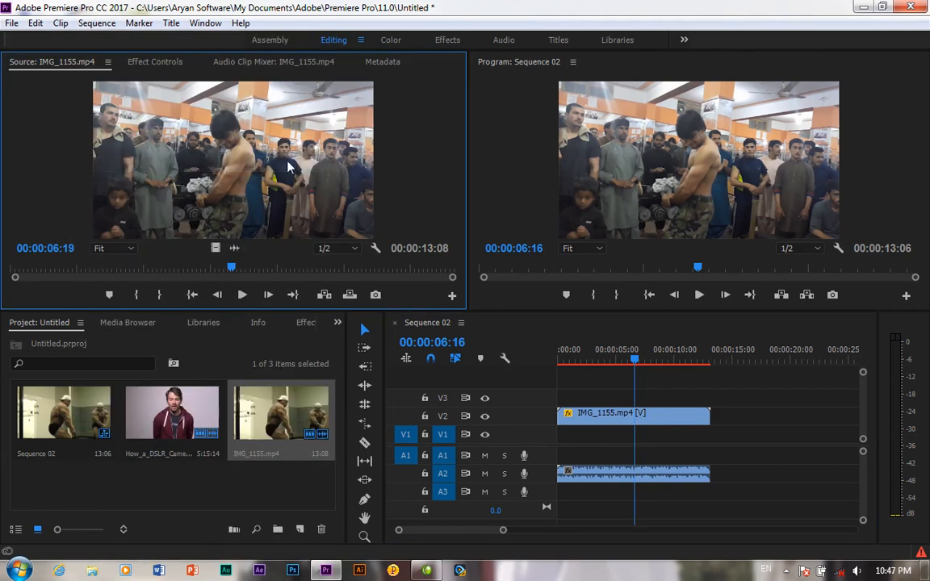
- Split the IMG_1155.mp4 clip and its linked audio at 00:00:07:09 with the Razor tool
{"action": "left_click", "coordinate": [662, 361]}
{"action": "left_click_drag", "start_coordinate": [661, 361], "coordinate": [675, 361]}
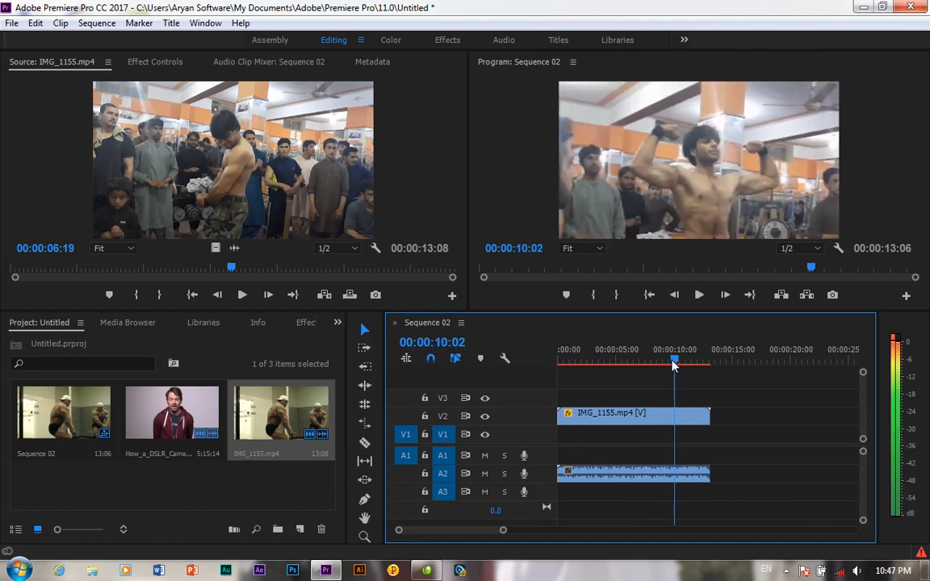
{"action": "left_click", "coordinate": [97, 23]}
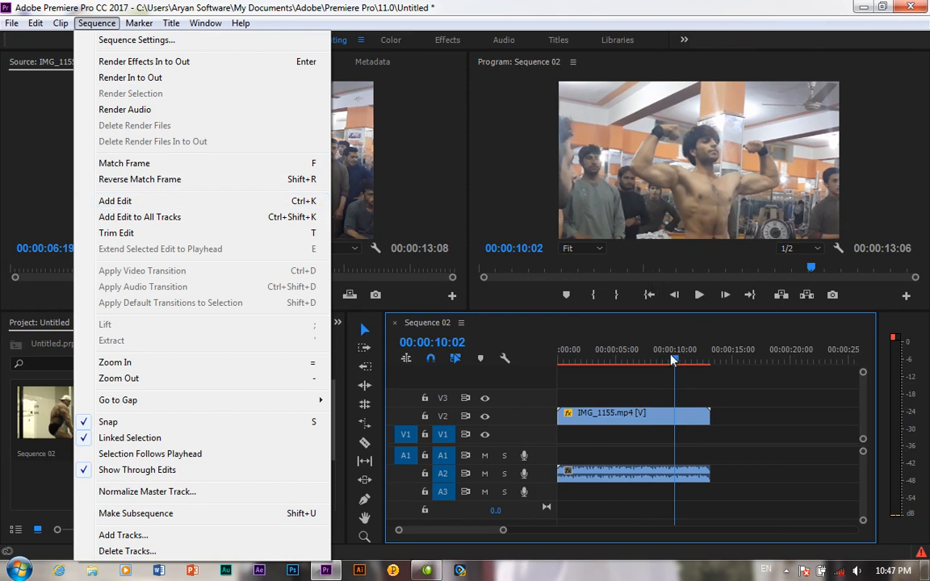
{"action": "left_click_drag", "start_coordinate": [668, 363], "coordinate": [643, 359]}
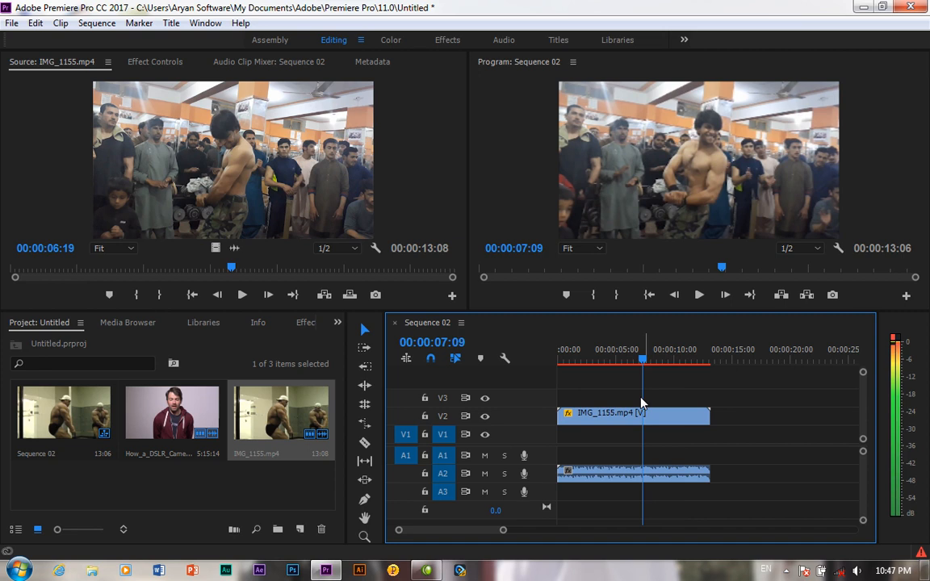
{"action": "left_click", "coordinate": [365, 444]}
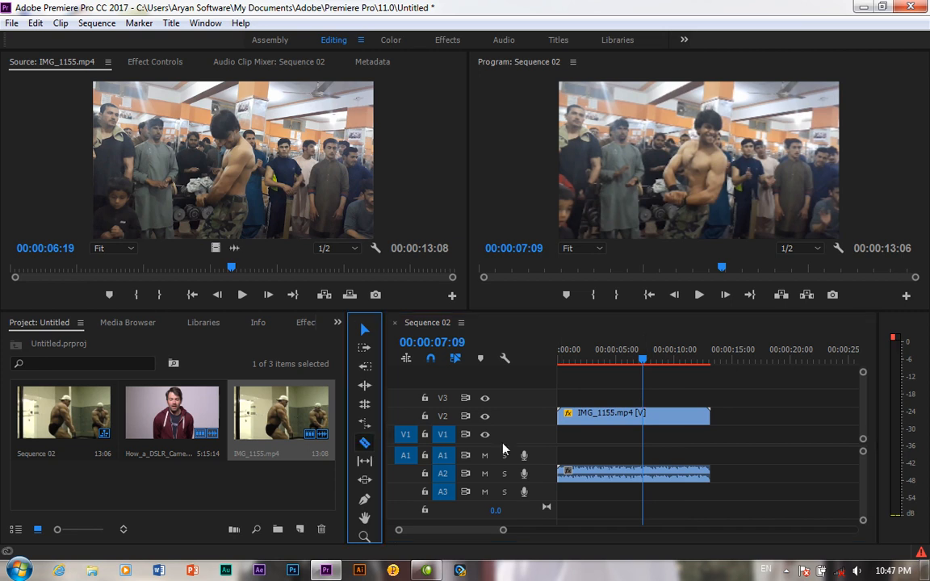
{"action": "left_click", "coordinate": [642, 414]}
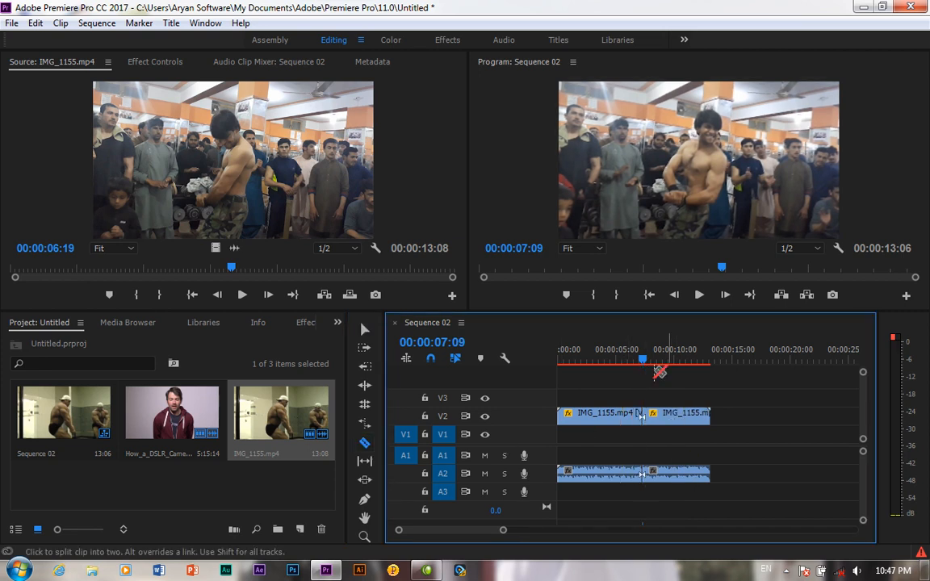
- Set the sequence playhead to 00:00:04:16 and apply Add Edit there
{"action": "left_click_drag", "start_coordinate": [642, 360], "coordinate": [611, 360]}
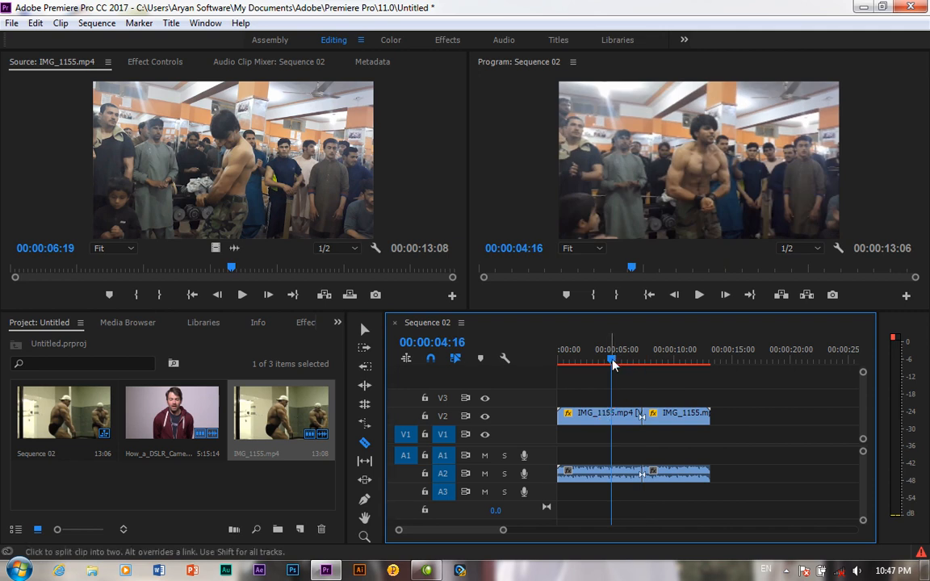
{"action": "key", "text": "ctrl+s"}
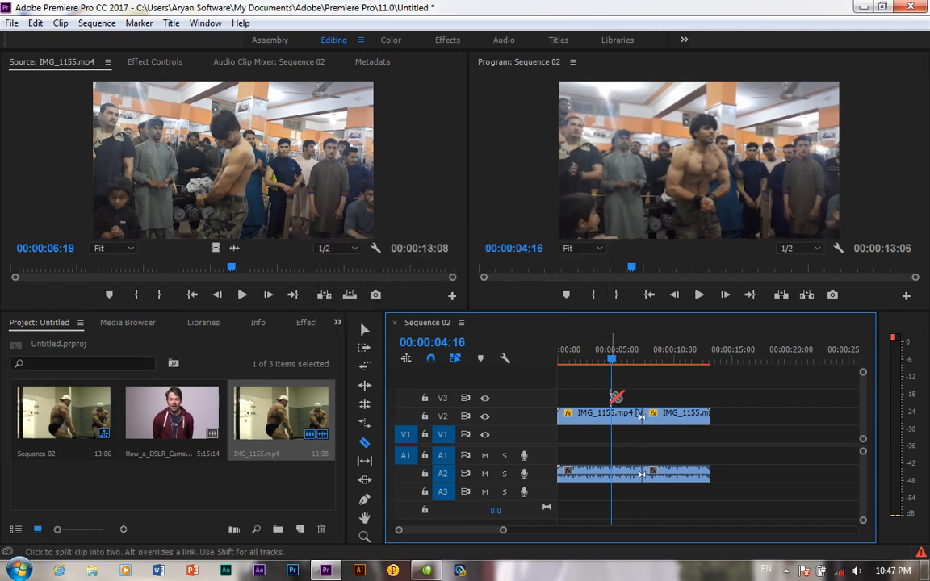
{"action": "left_click", "coordinate": [89, 23]}
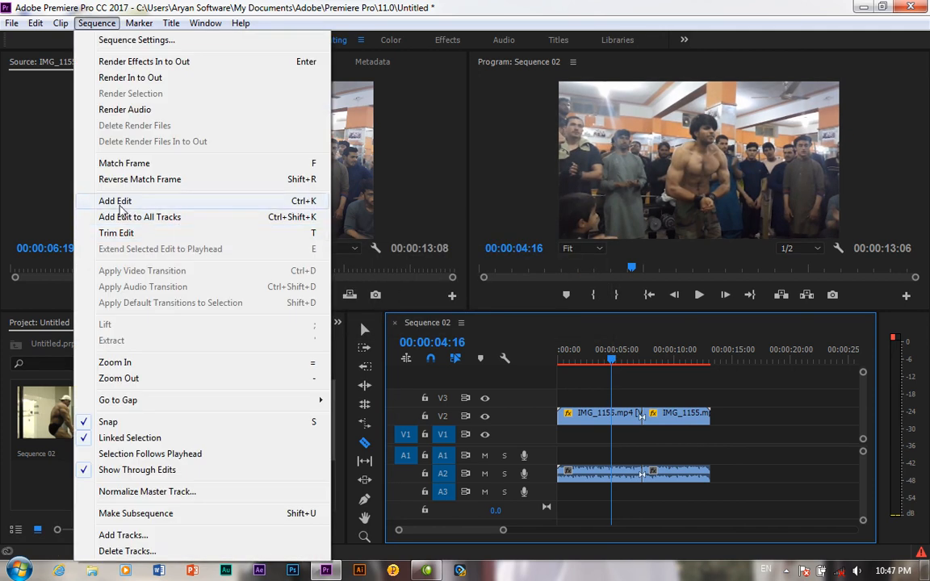
{"action": "left_click", "coordinate": [117, 202]}
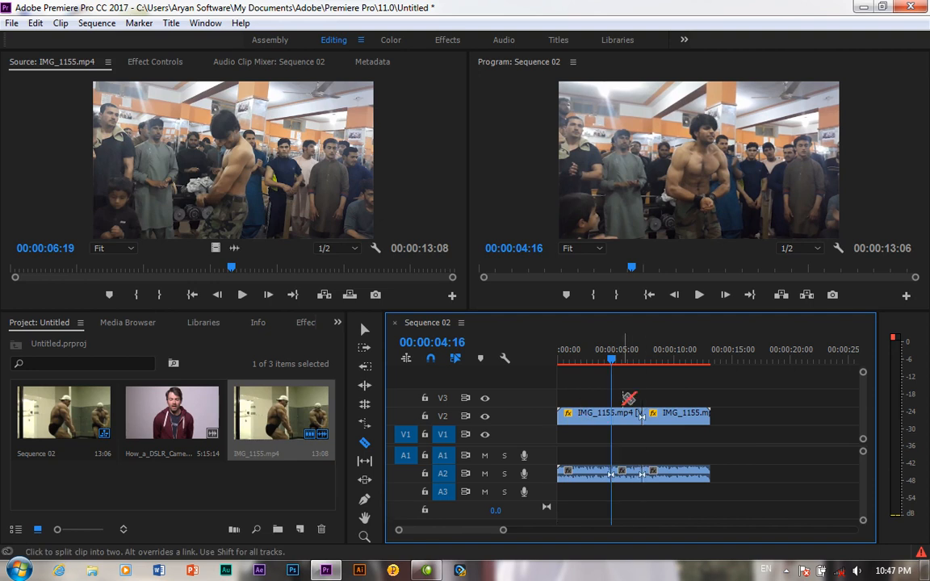
{"action": "left_click", "coordinate": [622, 363]}
{"action": "left_click_drag", "start_coordinate": [622, 366], "coordinate": [626, 366]}
{"action": "left_click", "coordinate": [612, 474]}
{"action": "left_click", "coordinate": [620, 364]}
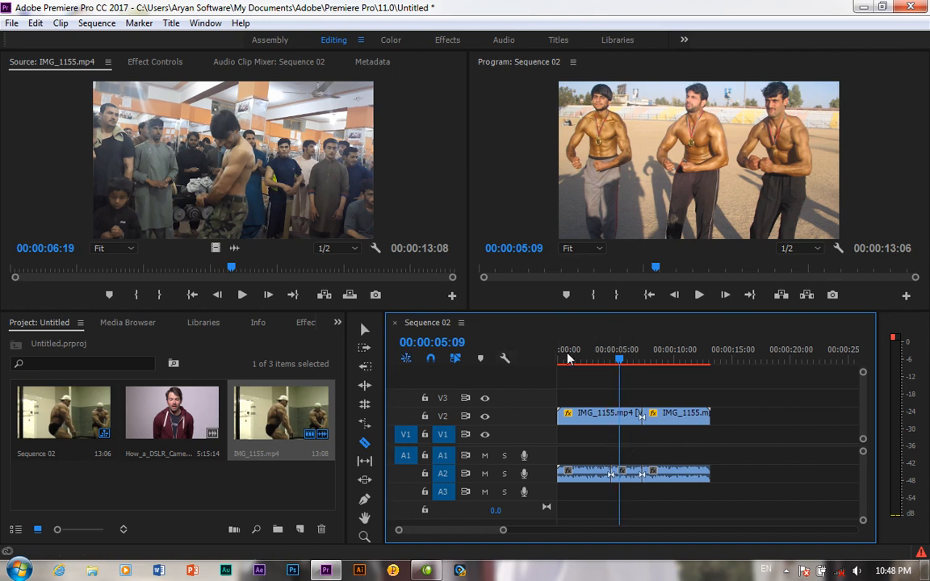
{"action": "left_click", "coordinate": [612, 364]}
{"action": "left_click", "coordinate": [95, 23]}
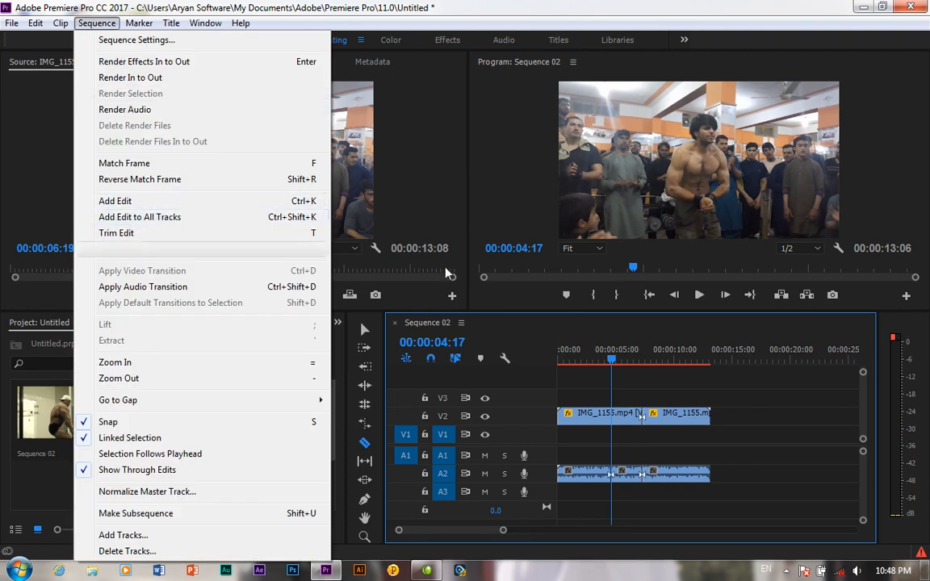
- Add How_a_DSLR_Camera_Works(480p).mp4 above the IMG_1155.mp4 clips, split in two, with one piece on V3 and the other on V4
{"action": "left_click_drag", "start_coordinate": [614, 361], "coordinate": [604, 360]}
{"action": "left_click_drag", "start_coordinate": [172, 408], "coordinate": [675, 405]}
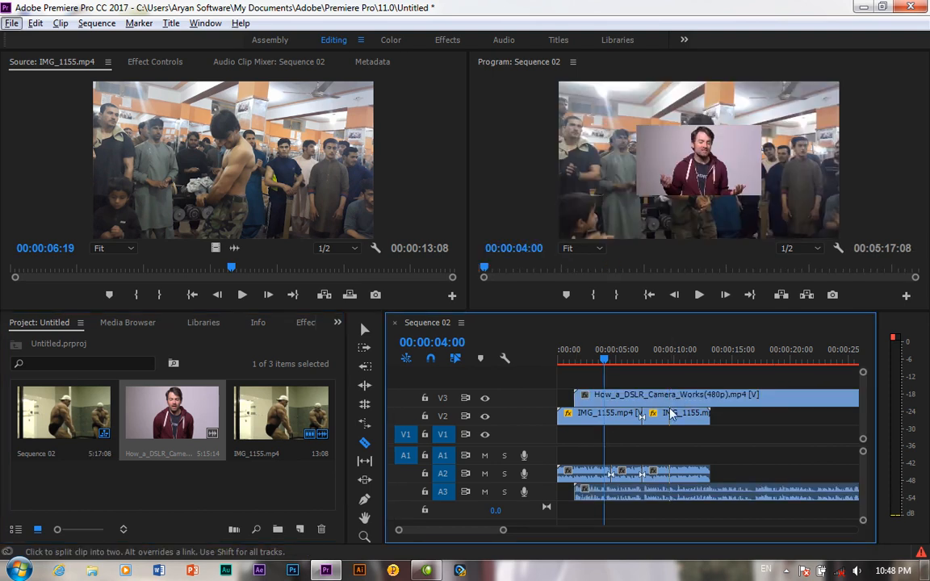
{"action": "left_click", "coordinate": [731, 396]}
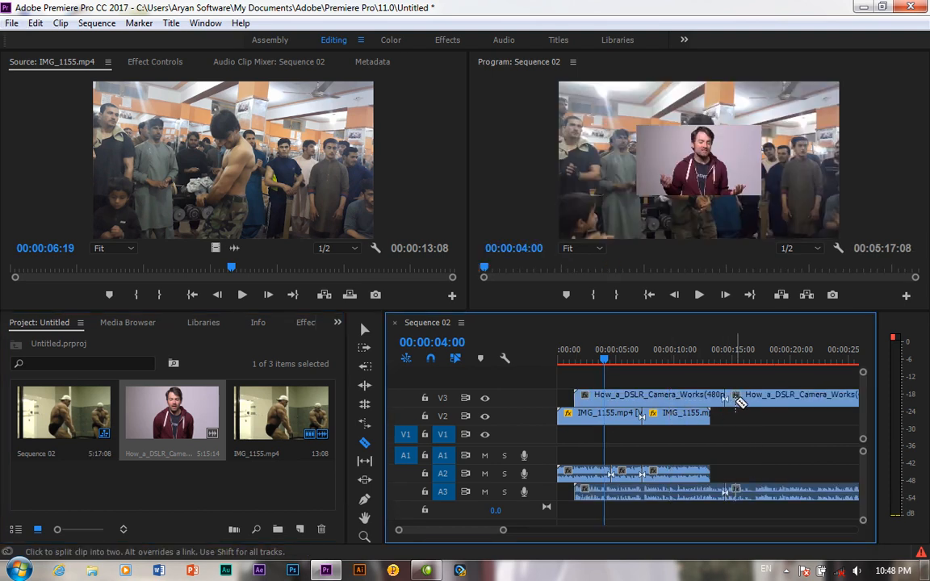
{"action": "key", "text": "v"}
{"action": "left_click_drag", "start_coordinate": [734, 396], "coordinate": [605, 377]}
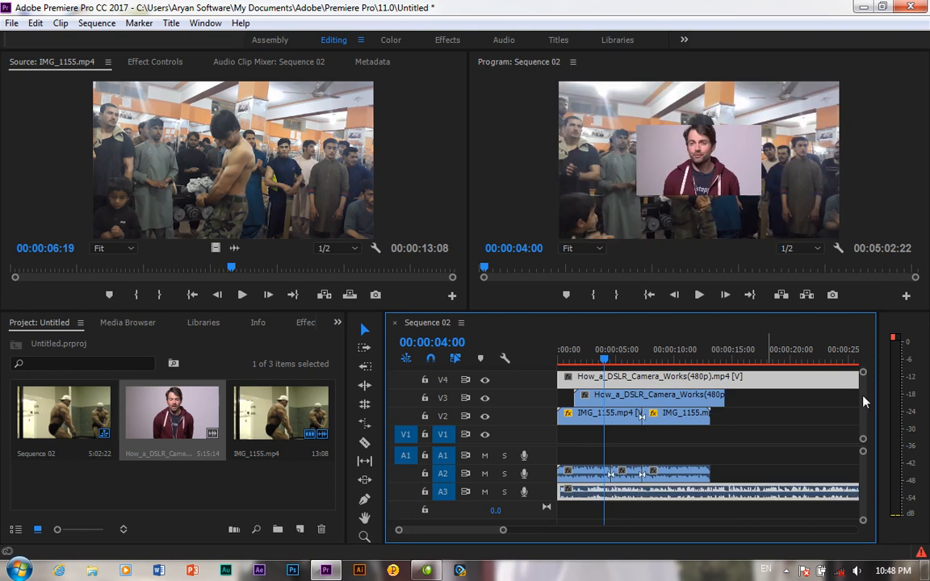
{"action": "left_click_drag", "start_coordinate": [863, 373], "coordinate": [863, 371]}
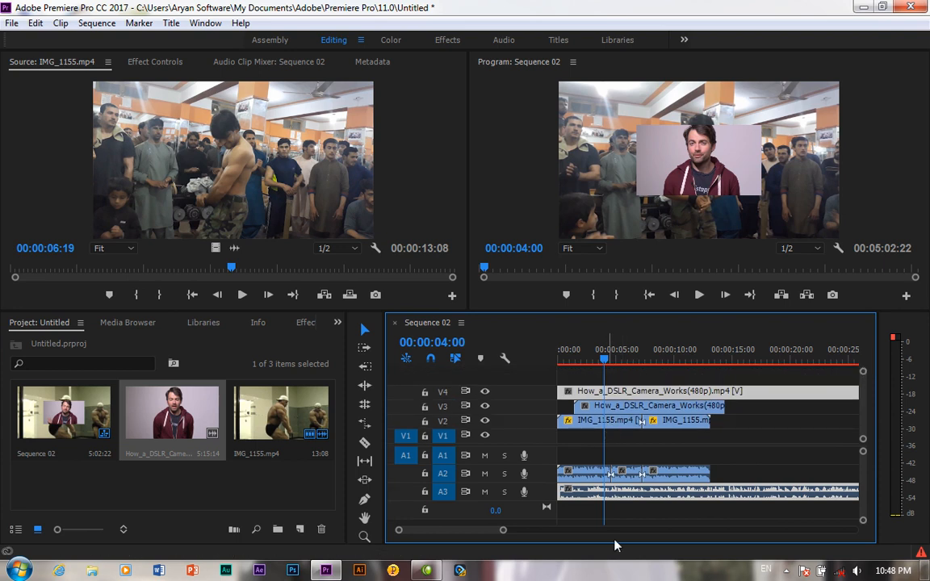
- Cut every track at 00:00:13:05 with Add Edit to All Tracks and delete the pieces after the cut
{"action": "left_click_drag", "start_coordinate": [606, 360], "coordinate": [712, 375]}
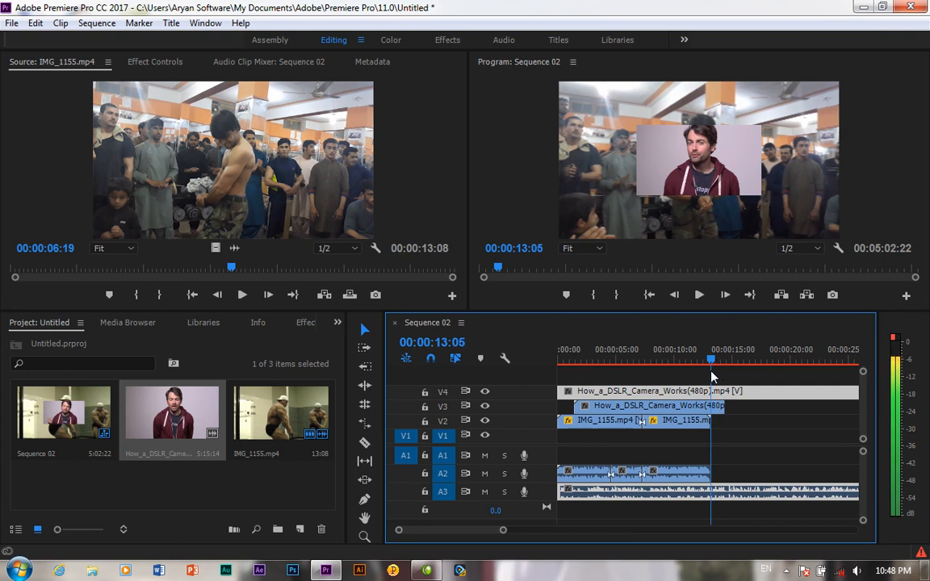
{"action": "left_click", "coordinate": [97, 23]}
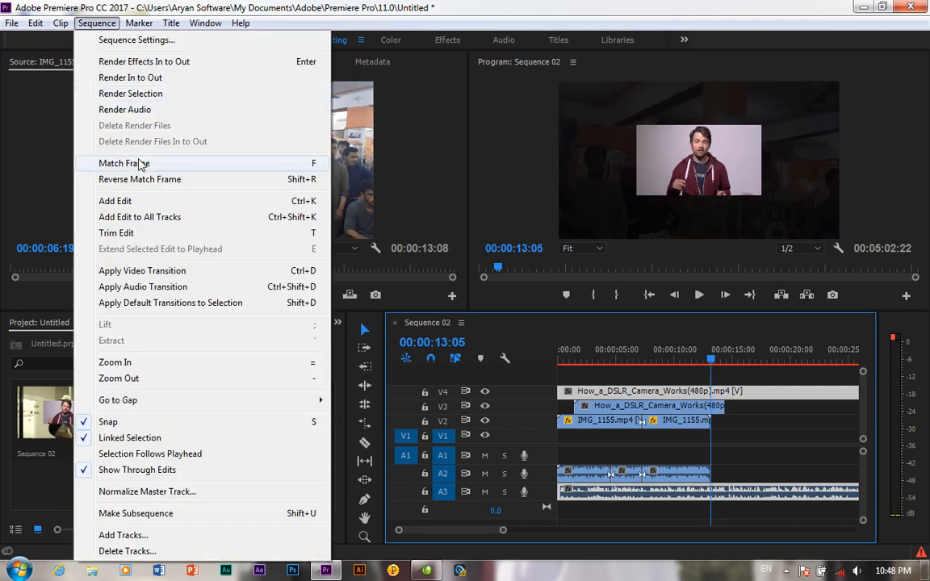
{"action": "left_click", "coordinate": [139, 219]}
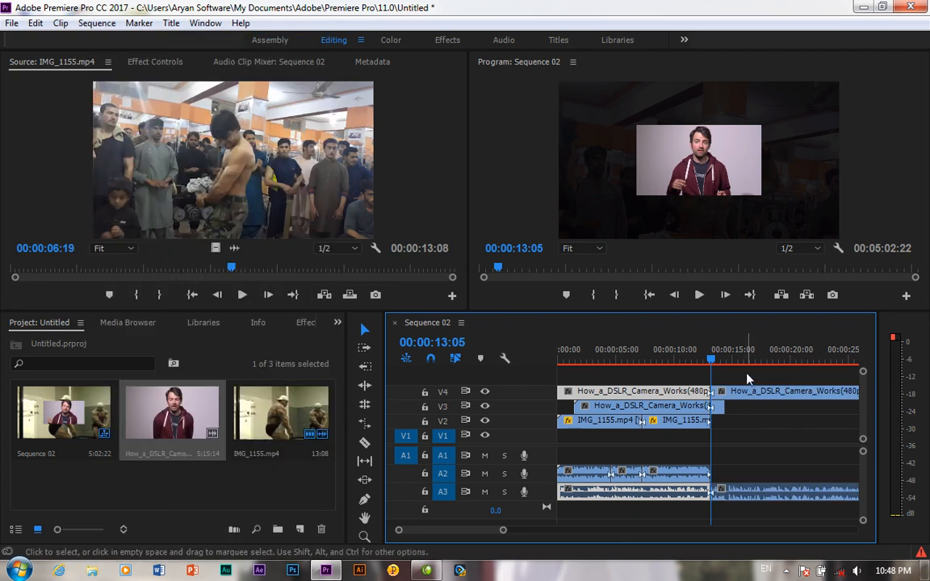
{"action": "left_click", "coordinate": [723, 500]}
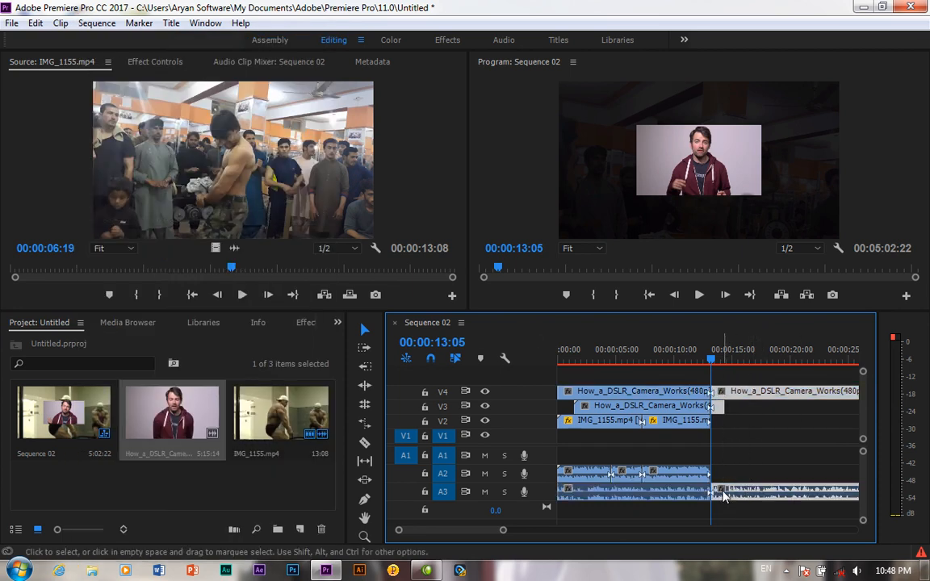
{"action": "key", "text": "Delete"}
{"action": "left_click_drag", "start_coordinate": [712, 360], "coordinate": [699, 363]}
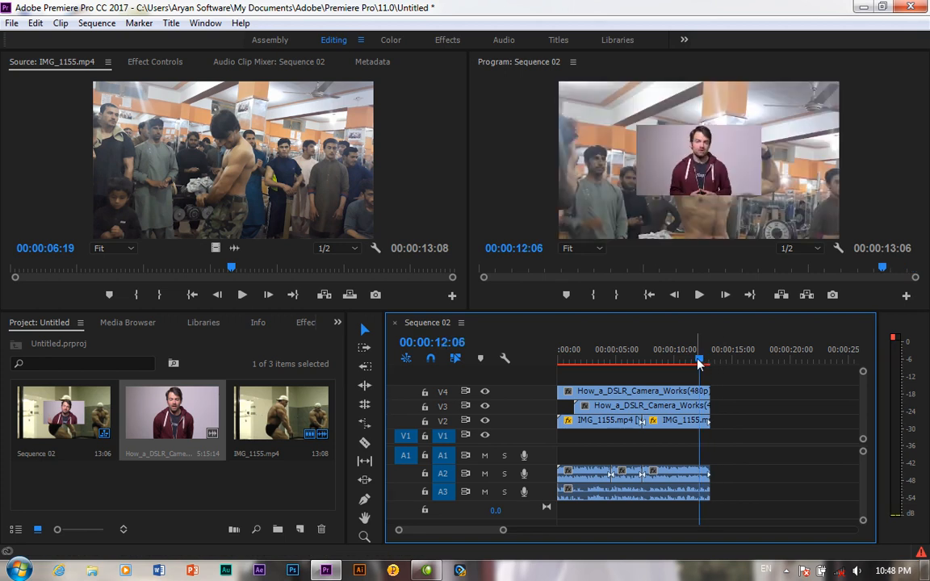
- Undo the deletion and the all-tracks cut, back to before the DSLR clip was added to the sequence
{"action": "key", "text": "ctrl+z"}
{"action": "key", "text": "ctrl+z"}
{"action": "key", "text": "ctrl+z"}
{"action": "key", "text": "ctrl+z"}
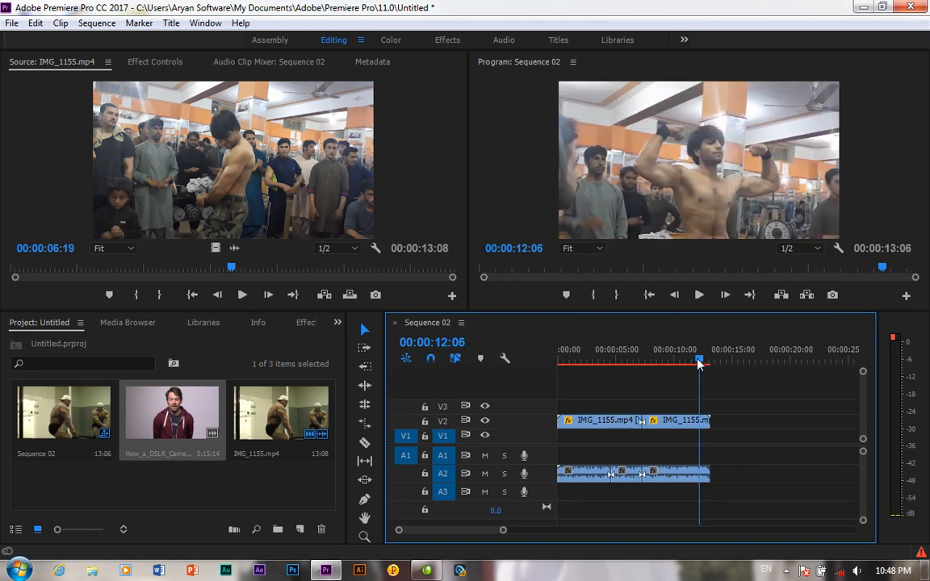
- Apply Trim Edit to the audio edit at 00:00:04:16 and roll it forward by 9 frames
{"action": "left_click_drag", "start_coordinate": [700, 364], "coordinate": [605, 361]}
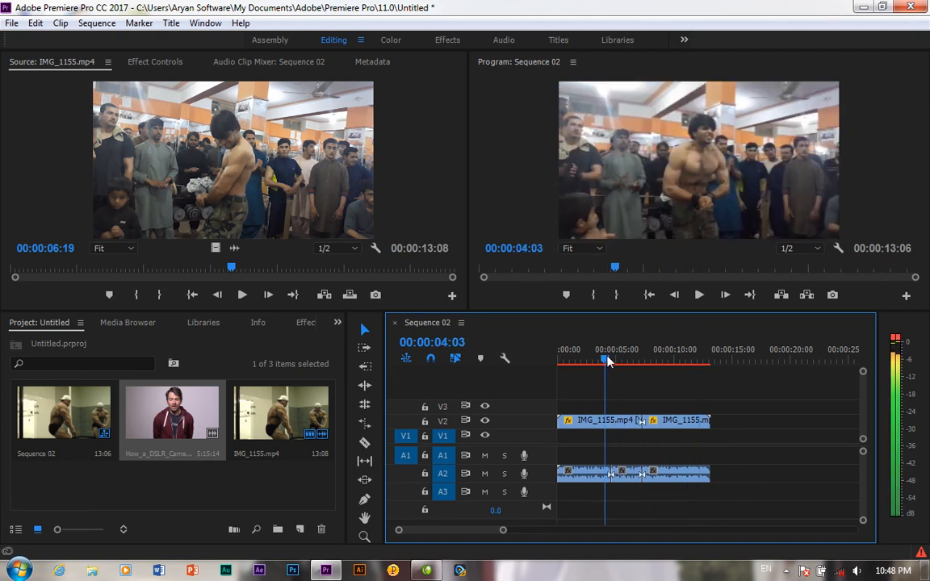
{"action": "left_click", "coordinate": [97, 23]}
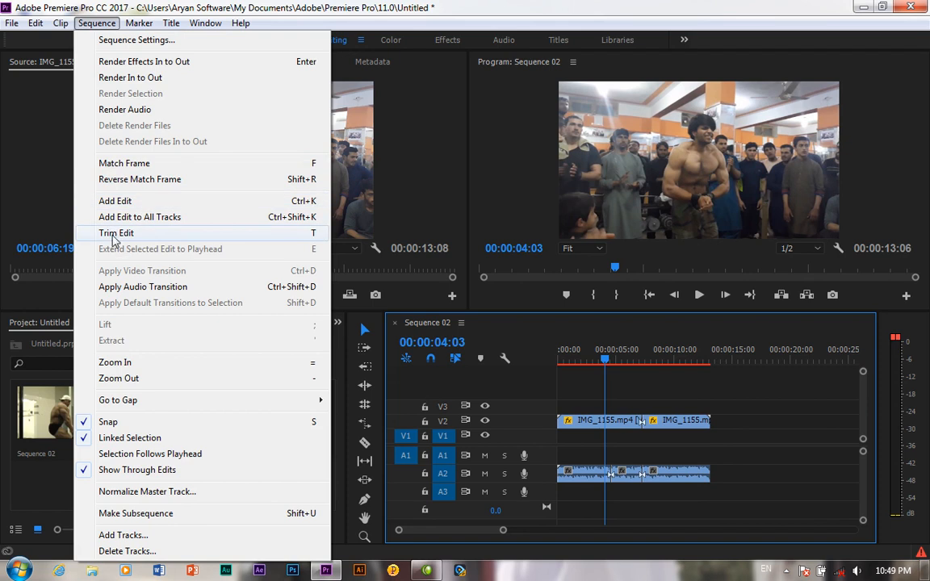
{"action": "left_click", "coordinate": [588, 354]}
{"action": "left_click", "coordinate": [599, 362]}
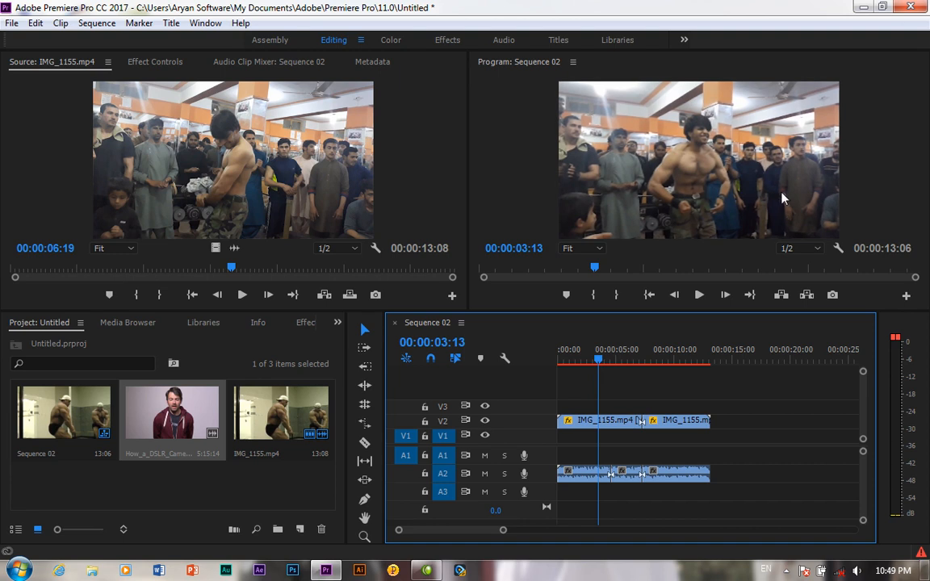
{"action": "left_click", "coordinate": [97, 23]}
{"action": "left_click", "coordinate": [117, 233]}
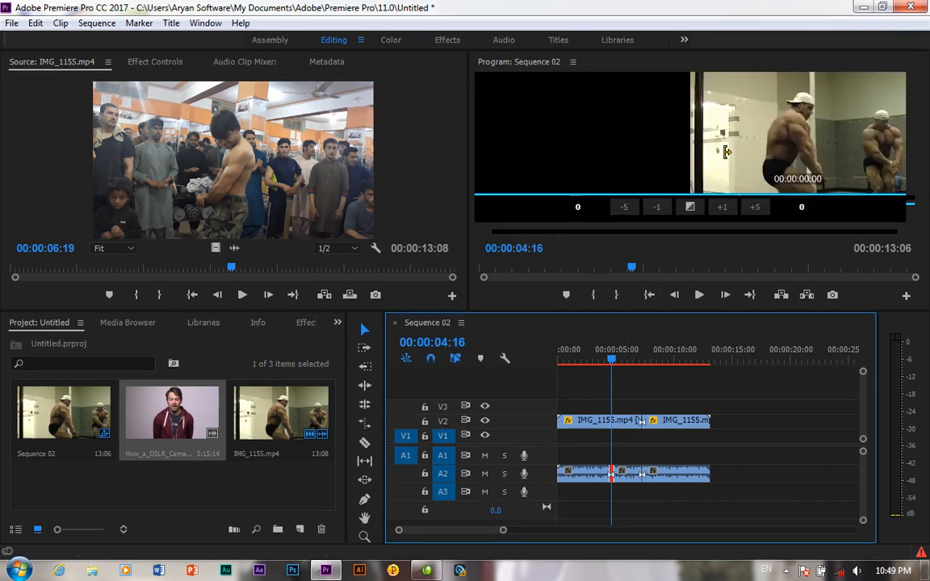
{"action": "mouse_move", "coordinate": [684, 148]}
{"action": "left_mouse_down"}
{"action": "mouse_move", "coordinate": [473, 139]}
{"action": "mouse_move", "coordinate": [840, 139]}
{"action": "mouse_move", "coordinate": [690, 149]}
{"action": "left_mouse_up"}
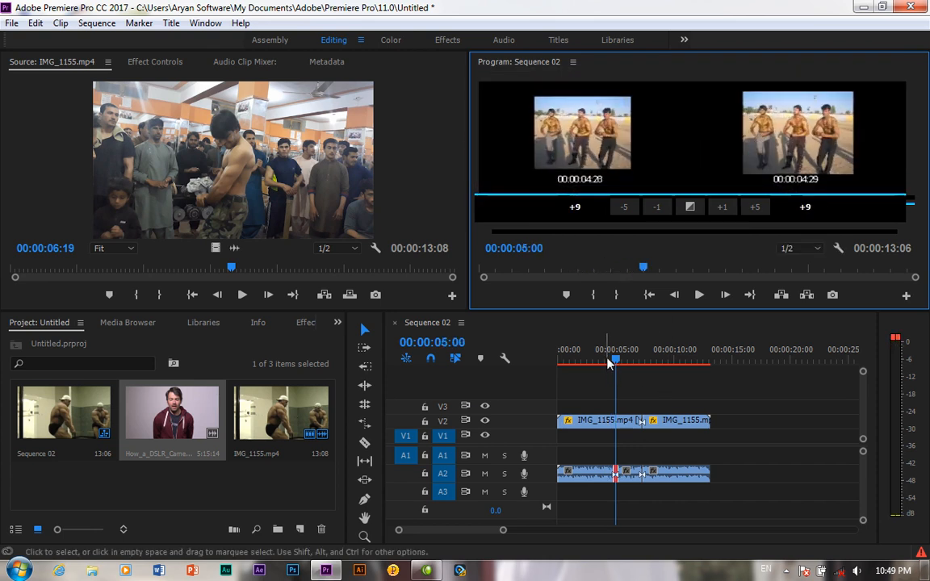
- Leave trim mode and delete all clips from Sequence 02
{"action": "left_click", "coordinate": [638, 361]}
{"action": "left_click_drag", "start_coordinate": [748, 406], "coordinate": [526, 502]}
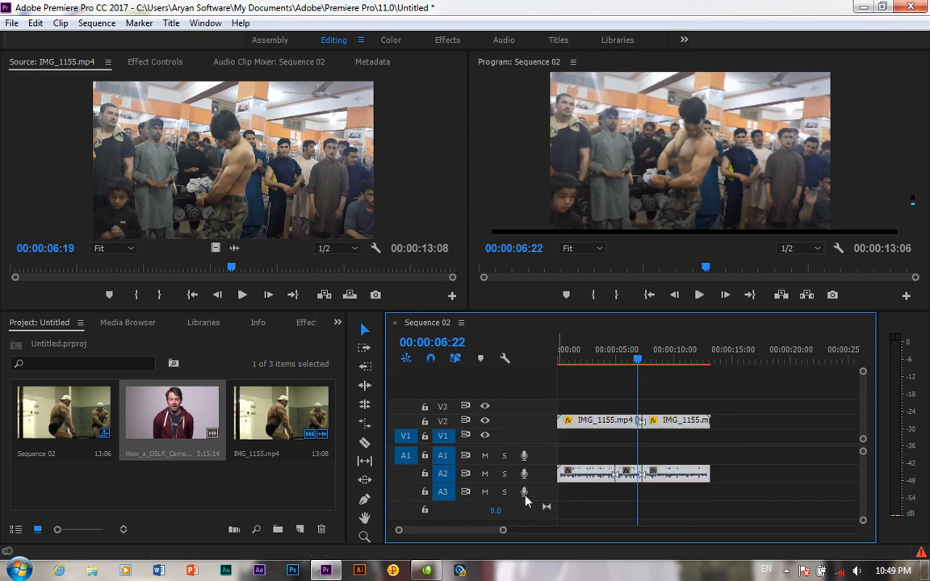
{"action": "key", "text": "Delete"}
{"action": "left_click", "coordinate": [258, 428]}
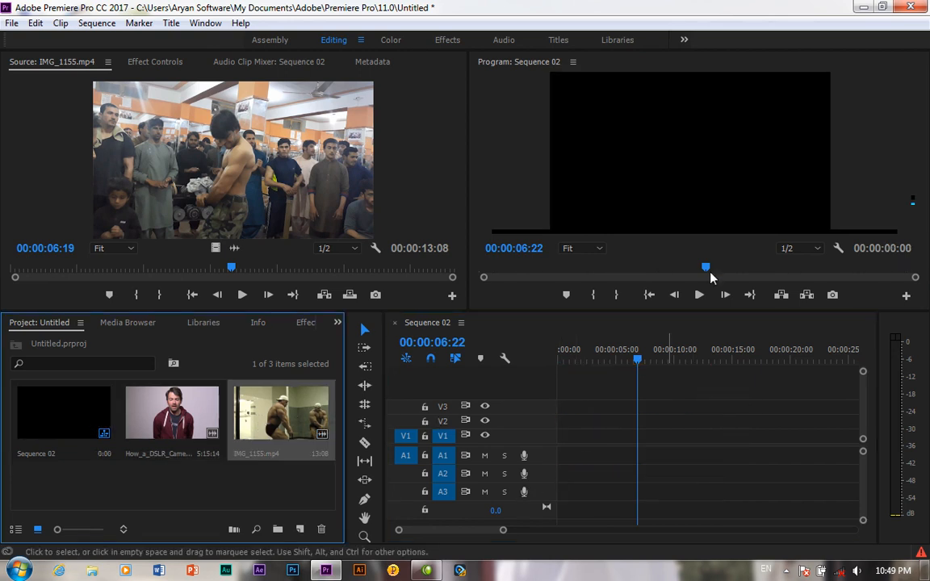
{"action": "left_click", "coordinate": [838, 249]}
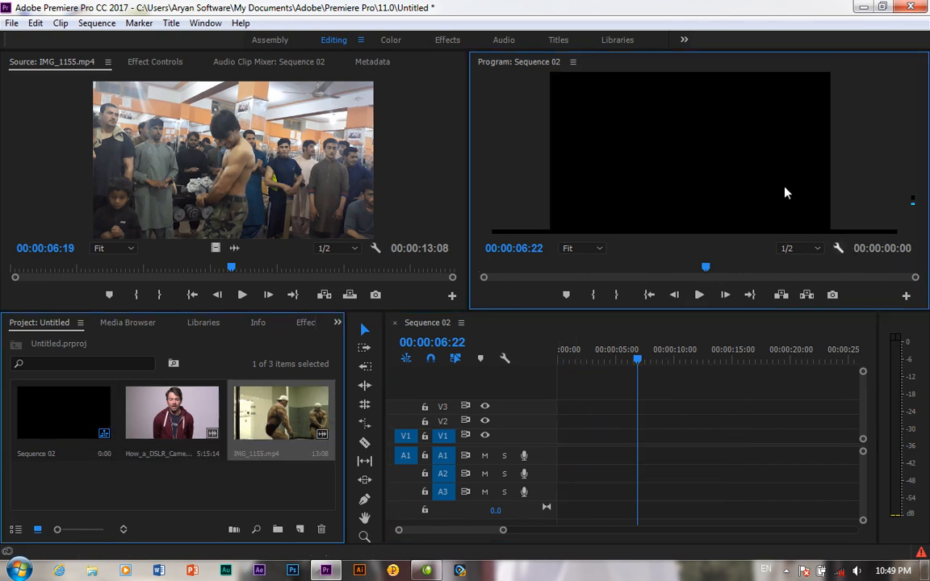
{"action": "left_click", "coordinate": [760, 116]}
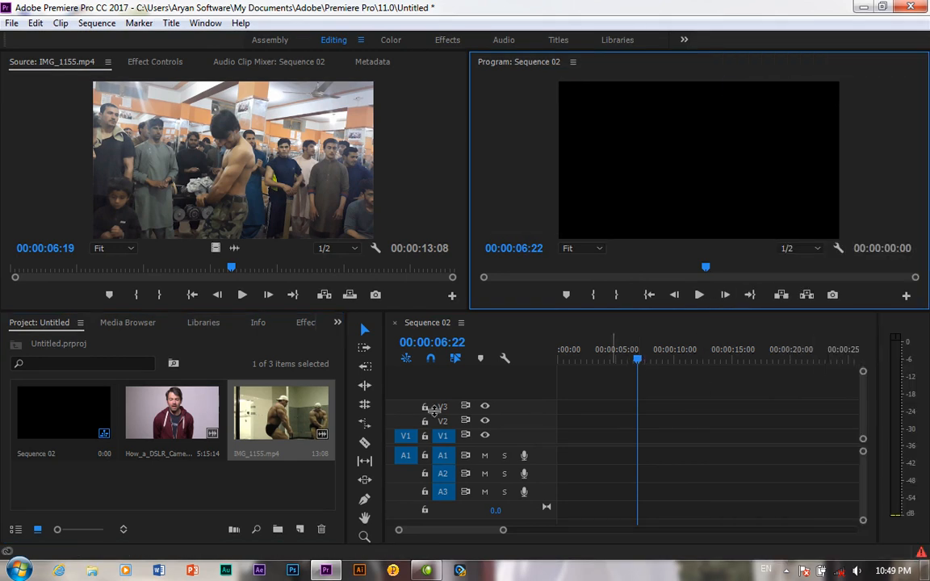
{"action": "left_click", "coordinate": [238, 464]}
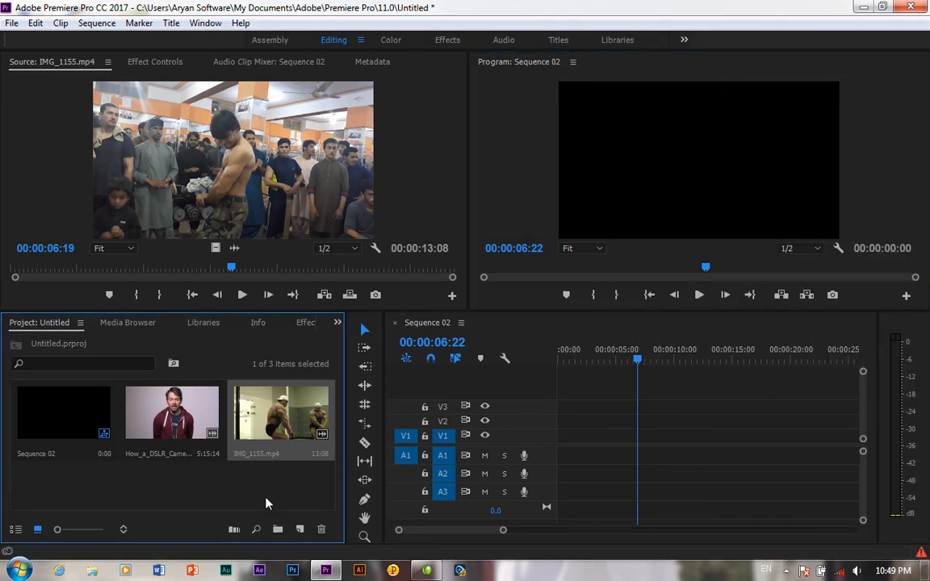
- Place IMG_1155.mp4 at the start of tracks V1 and A1 and change the sequence settings to match the clip
{"action": "left_click", "coordinate": [301, 432]}
{"action": "left_click_drag", "start_coordinate": [637, 359], "coordinate": [577, 365]}
{"action": "left_click_drag", "start_coordinate": [281, 412], "coordinate": [563, 438]}
{"action": "left_click", "coordinate": [476, 319]}
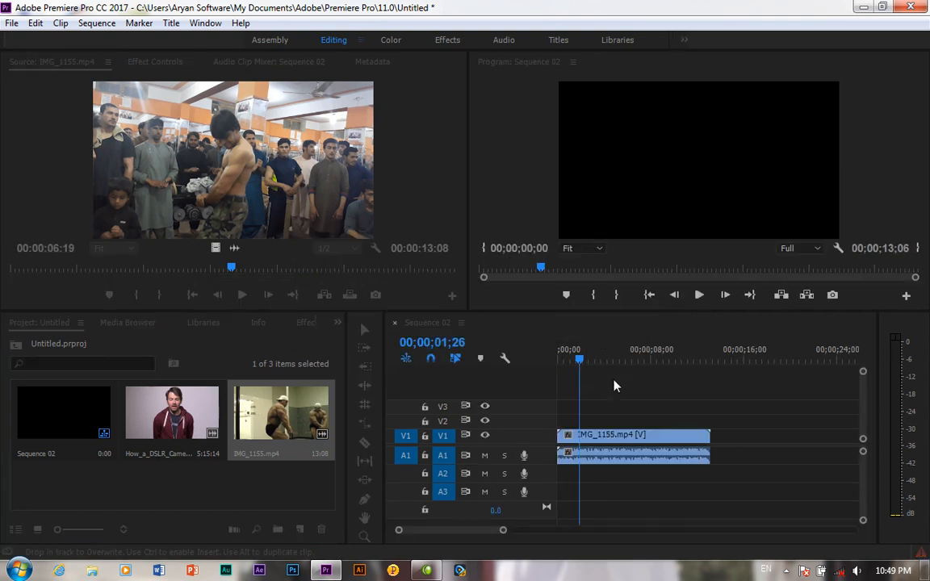
- Select the IMG_1155.mp4 clip on V1 and apply Trim Edit to open its starting edit in trim mode
{"action": "left_click_drag", "start_coordinate": [578, 361], "coordinate": [592, 362]}
{"action": "left_click", "coordinate": [607, 440]}
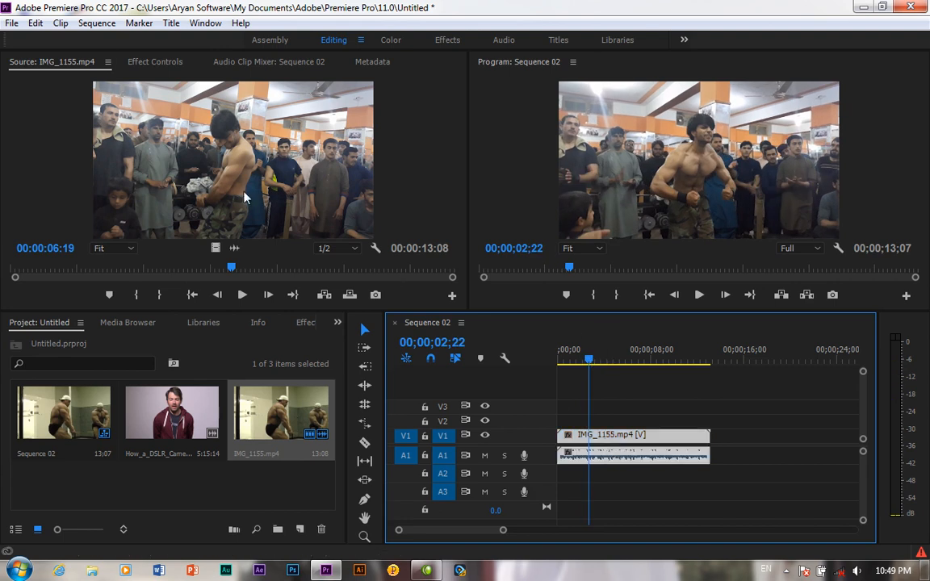
{"action": "left_click", "coordinate": [96, 22]}
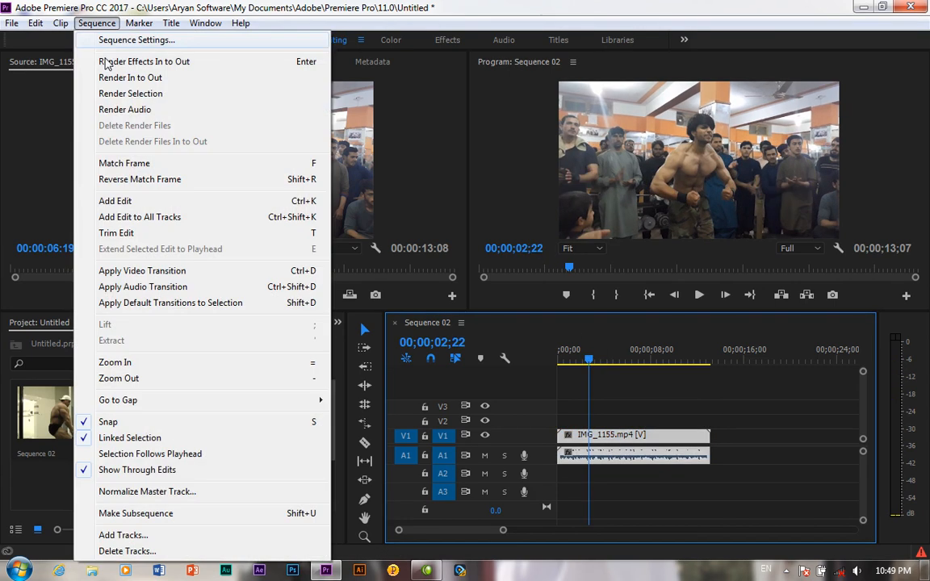
{"action": "left_click", "coordinate": [117, 234]}
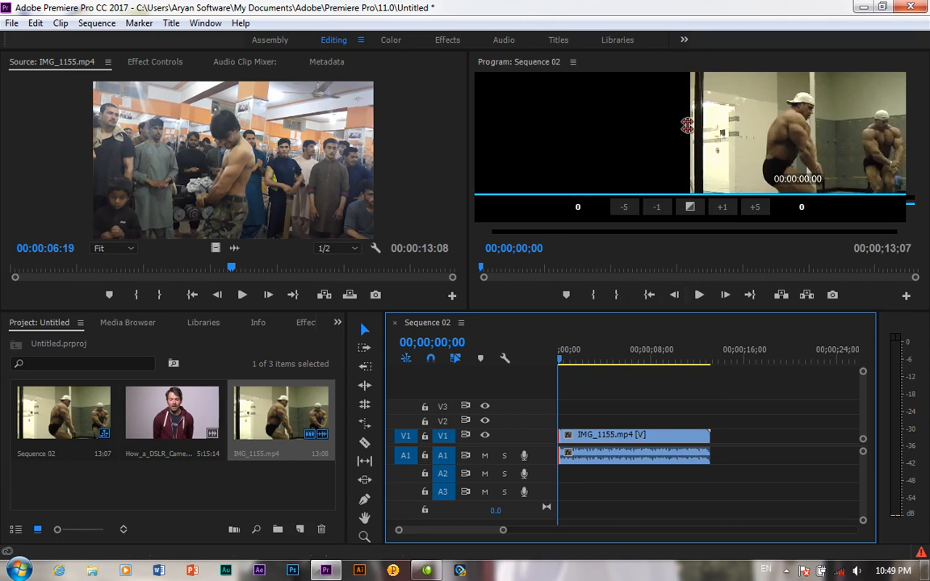
- Roll the starting edit of the IMG_1155.mp4 clip forward by 55 frames in trim mode
{"action": "left_click", "coordinate": [364, 409]}
{"action": "left_click_drag", "start_coordinate": [694, 139], "coordinate": [583, 184]}
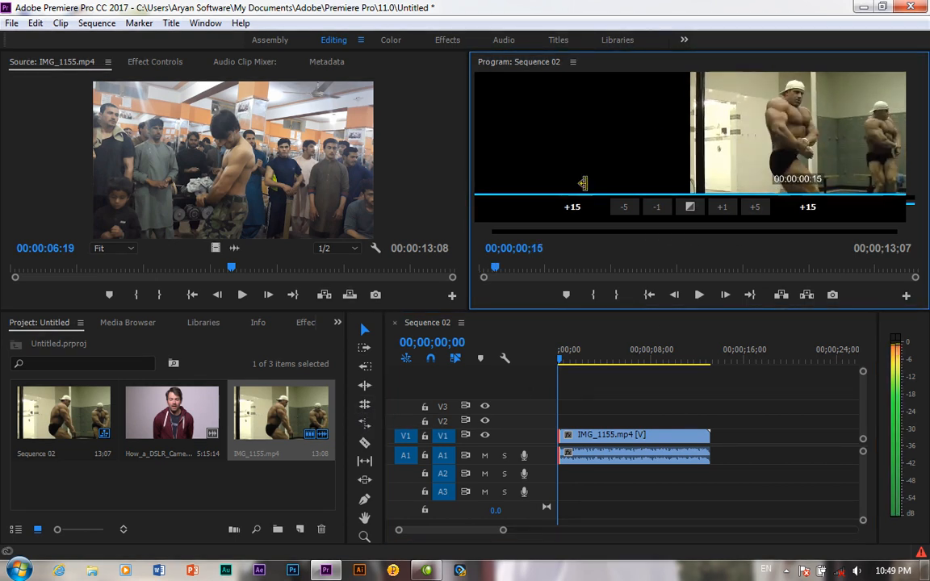
{"action": "left_click_drag", "start_coordinate": [708, 139], "coordinate": [893, 139]}
{"action": "left_click_drag", "start_coordinate": [694, 136], "coordinate": [826, 141]}
{"action": "left_click_drag", "start_coordinate": [696, 146], "coordinate": [815, 145]}
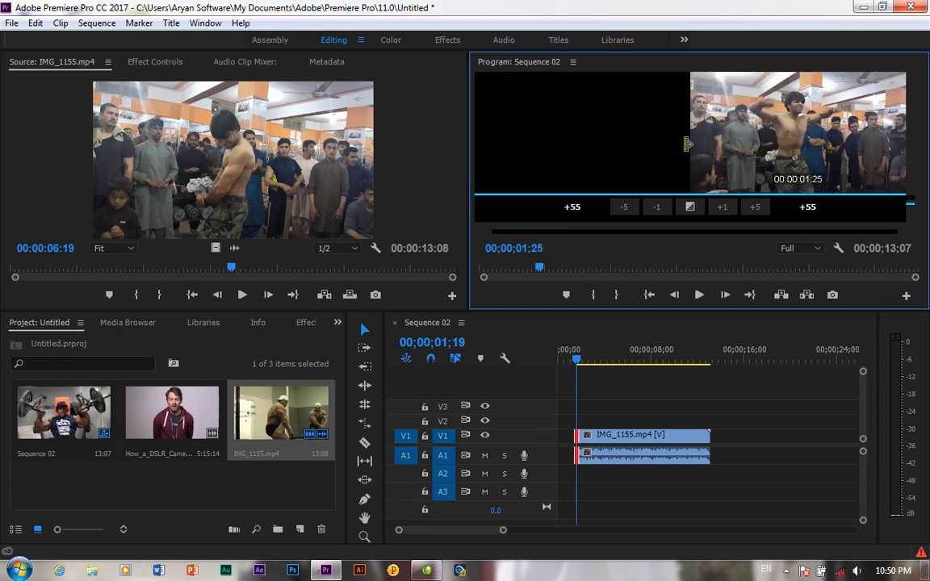
- Extend the selected starting edit of IMG_1155.mp4 to the playhead at 00;00;06;13
{"action": "left_click", "coordinate": [96, 24]}
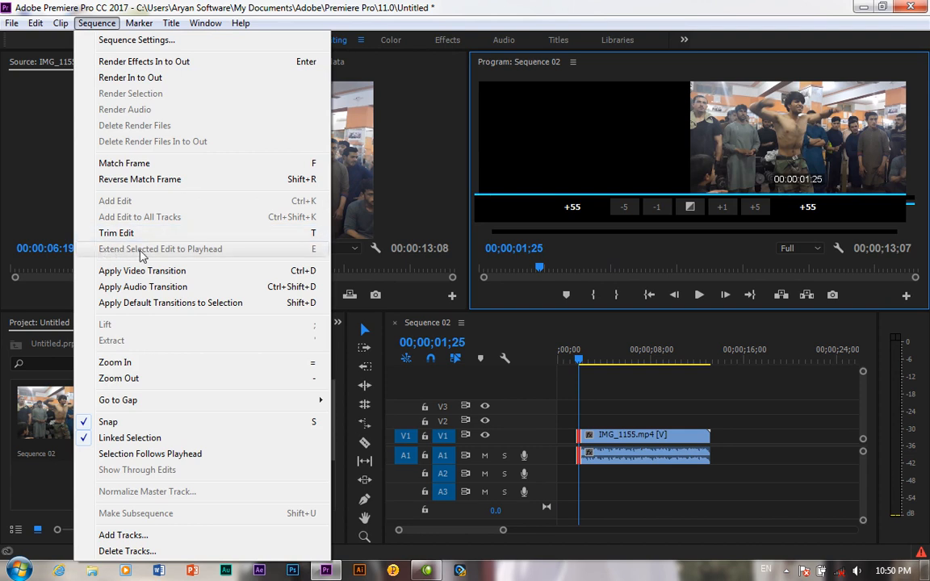
{"action": "left_click", "coordinate": [579, 361]}
{"action": "left_click_drag", "start_coordinate": [579, 361], "coordinate": [633, 360]}
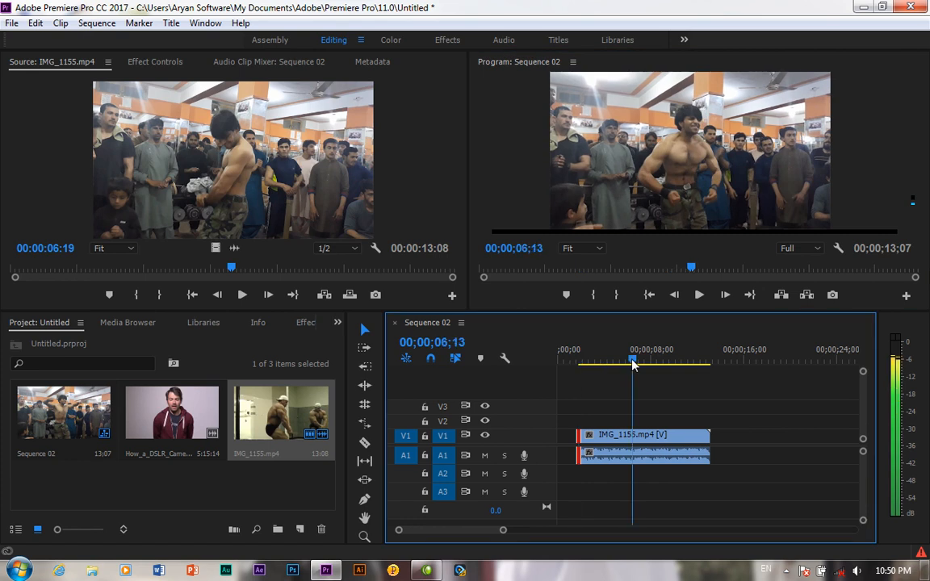
{"action": "left_click", "coordinate": [96, 24]}
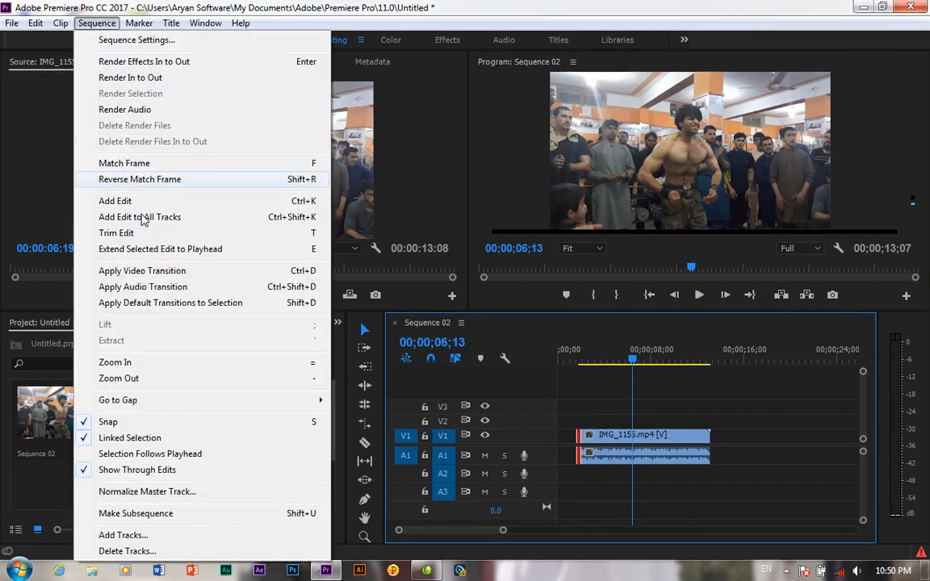
{"action": "left_click", "coordinate": [115, 252]}
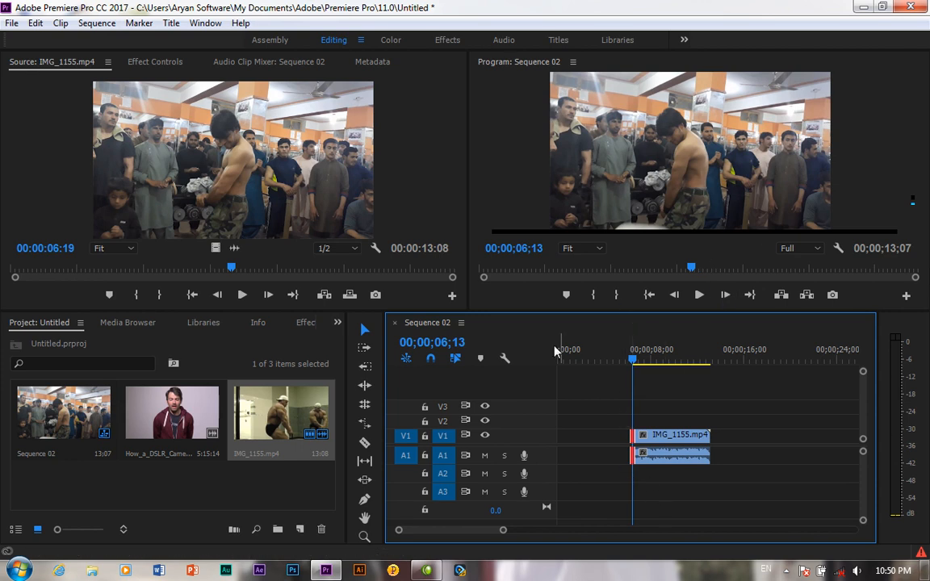
- Keep the Program monitor on Composite Video and delete the gap before the IMG_1155.mp4 clip
{"action": "left_click", "coordinate": [835, 248]}
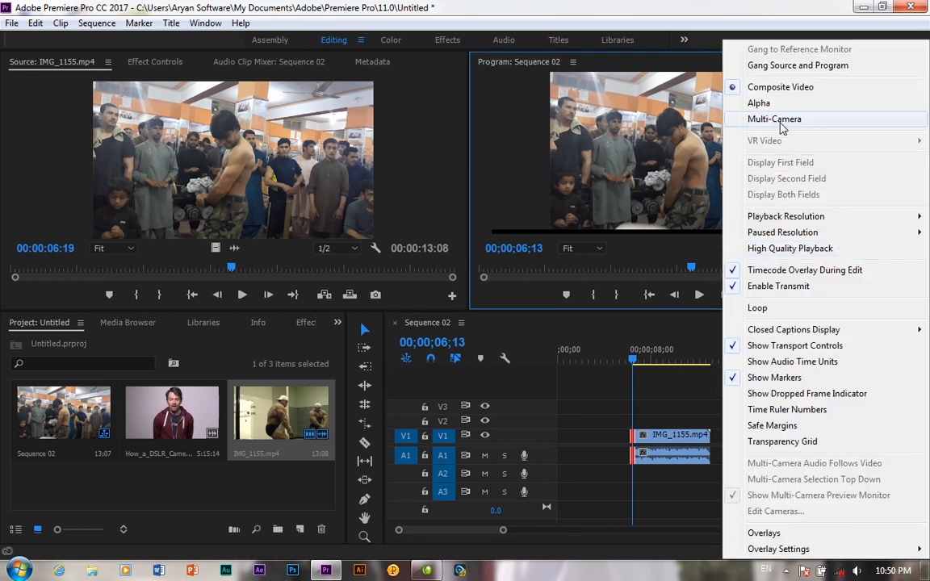
{"action": "left_click", "coordinate": [774, 94]}
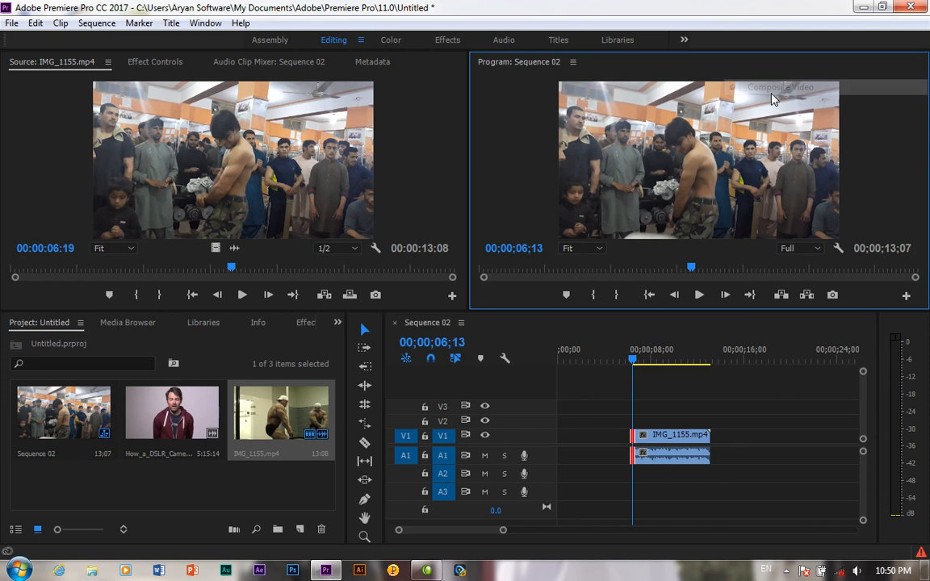
{"action": "left_click", "coordinate": [613, 436]}
{"action": "key", "text": "Delete"}
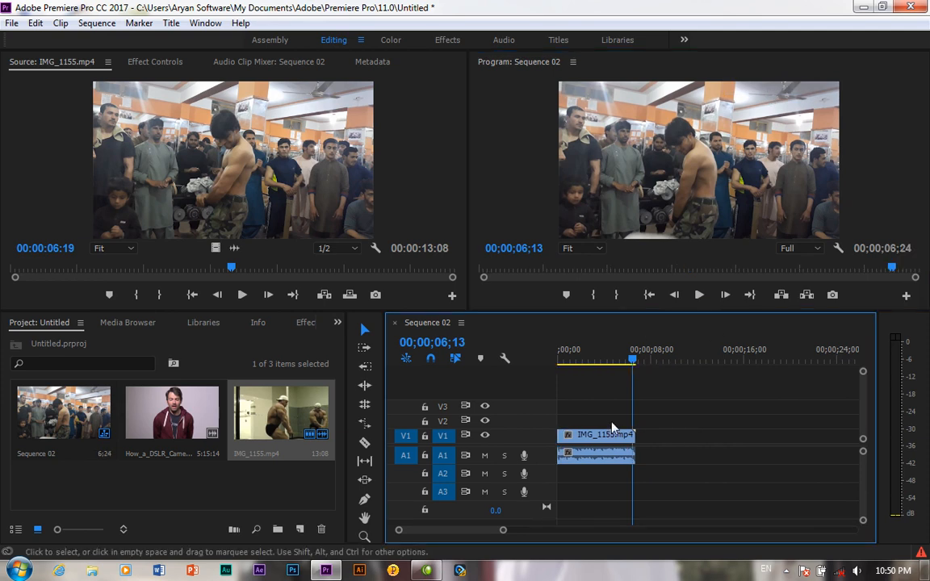
- Cut the IMG_1155.mp4 clip at 00;00;05;02 and delete the part after the cut
{"action": "left_click", "coordinate": [96, 23]}
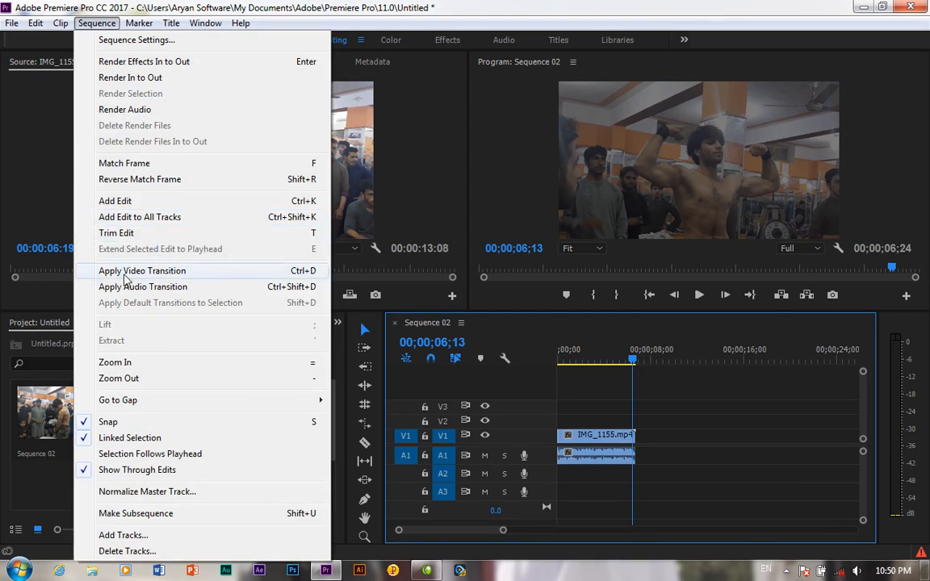
{"action": "mouse_move", "coordinate": [631, 368]}
{"action": "left_mouse_down"}
{"action": "mouse_move", "coordinate": [617, 357]}
{"action": "mouse_move", "coordinate": [638, 361]}
{"action": "mouse_move", "coordinate": [617, 360]}
{"action": "left_mouse_up"}
{"action": "key", "text": "c"}
{"action": "left_click", "coordinate": [623, 436]}
{"action": "key", "text": "v"}
{"action": "key", "text": "Delete"}
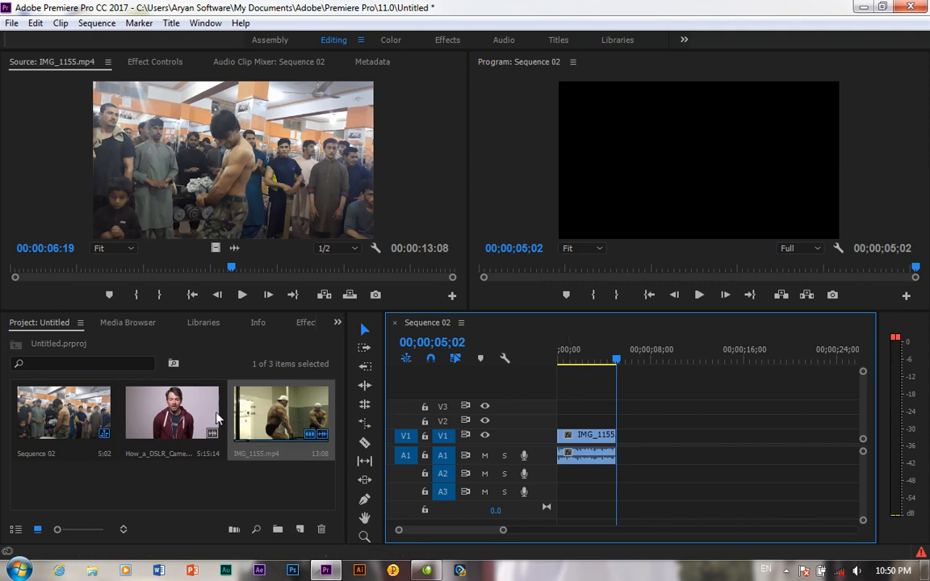
- Place How_a_DSLR_Camera_Works(480p).mp4 on V1 and A1 after the IMG_1155.mp4 clip and scale it to the frame size
{"action": "left_click_drag", "start_coordinate": [172, 412], "coordinate": [638, 404]}
{"action": "left_click_drag", "start_coordinate": [634, 361], "coordinate": [678, 362]}
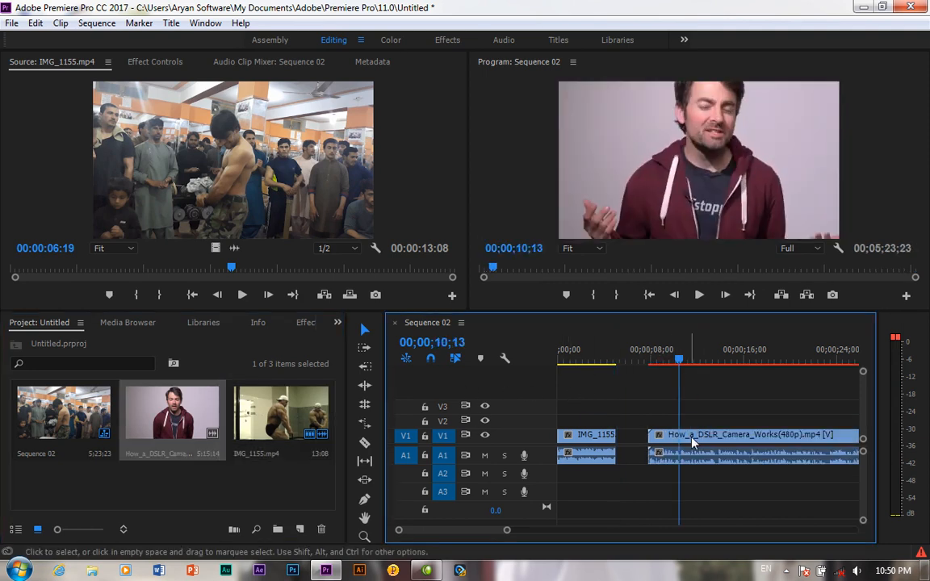
{"action": "right_click", "coordinate": [692, 441]}
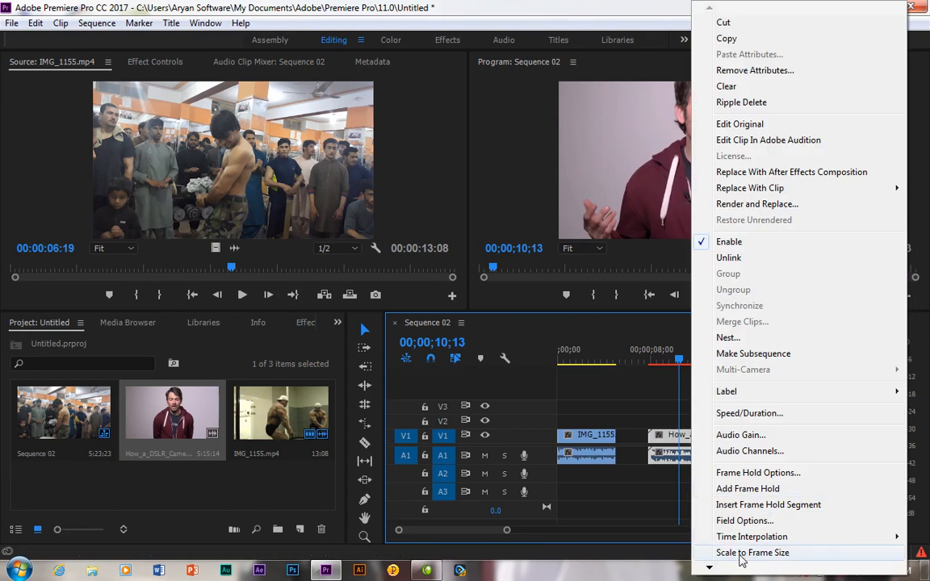
{"action": "left_click", "coordinate": [751, 538]}
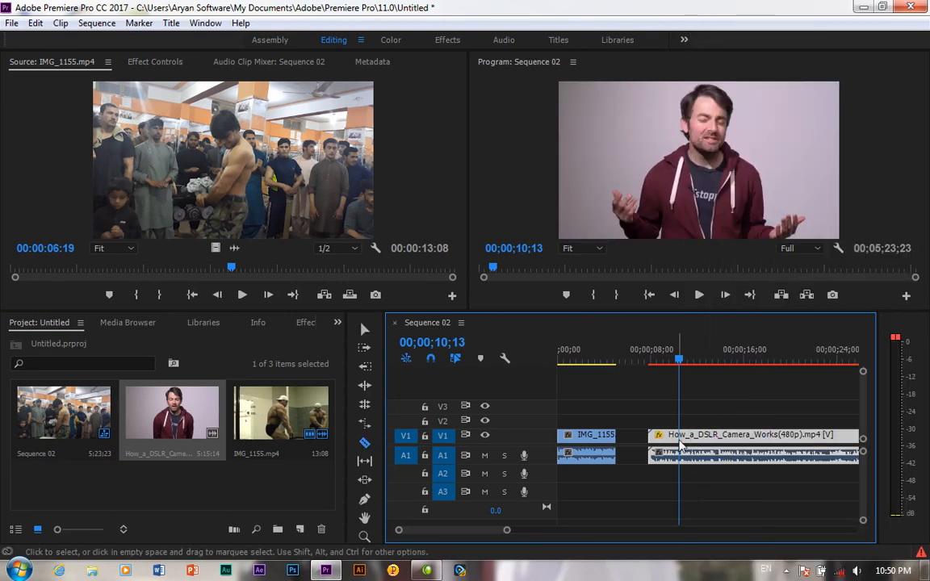
- Cut the How_a_DSLR_Camera_Works(480p).mp4 clip at 00;00;10;13, remove its first part and join the remainder to the end of IMG_1155.mp4
{"action": "left_click", "coordinate": [679, 443]}
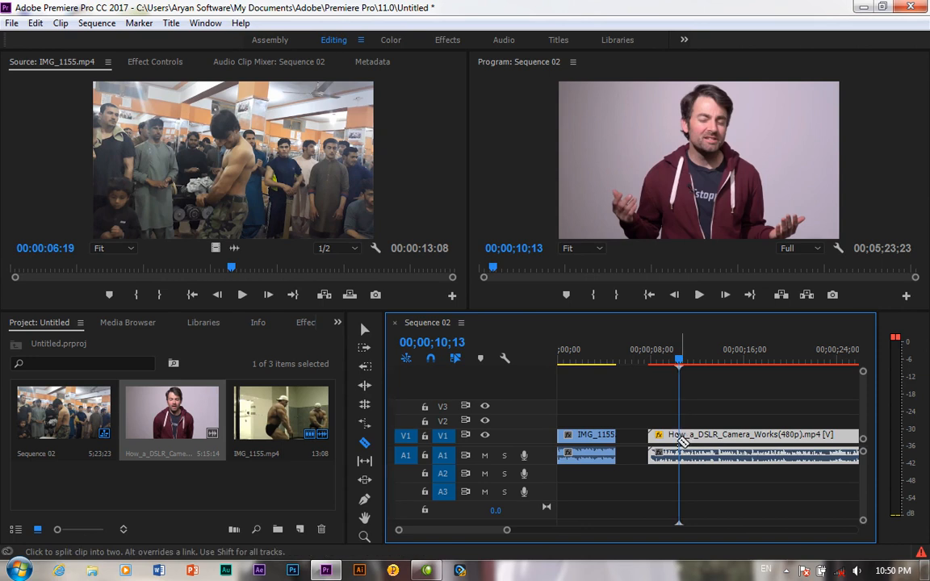
{"action": "key", "text": "v"}
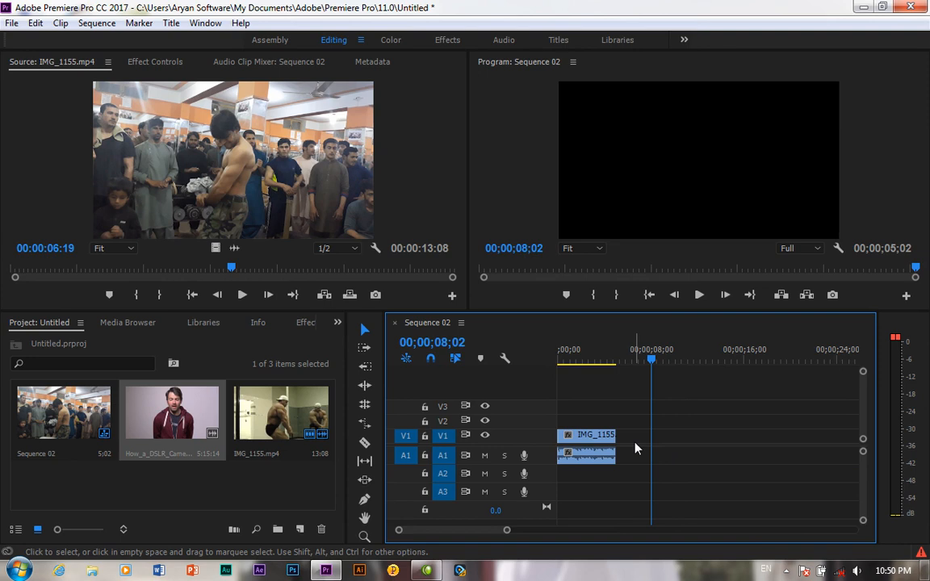
{"action": "key", "text": "ctrl+z"}
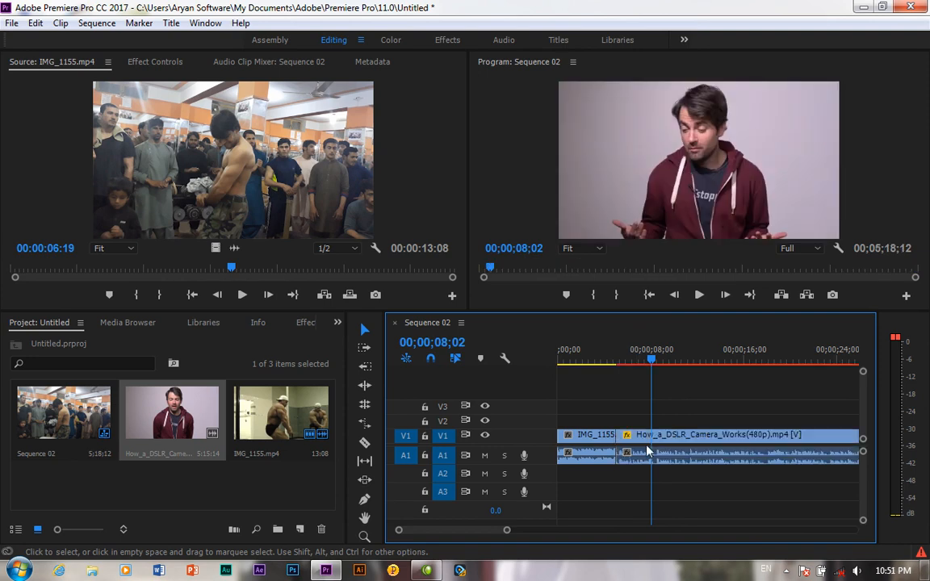
- Apply the default video transition to the edit between the two clips on V1 and scrub the playhead to 00;00;04;28
{"action": "left_click_drag", "start_coordinate": [652, 363], "coordinate": [611, 368]}
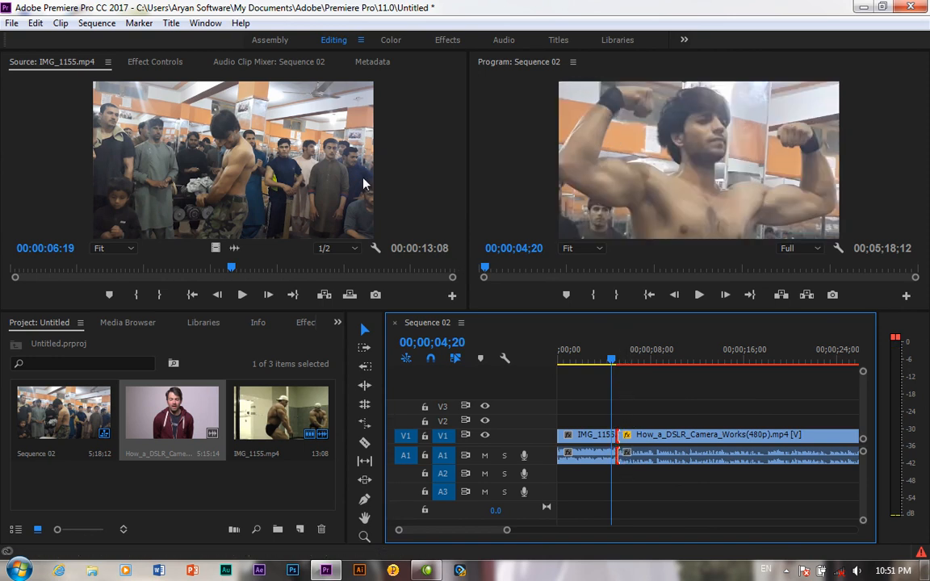
{"action": "left_click", "coordinate": [104, 25]}
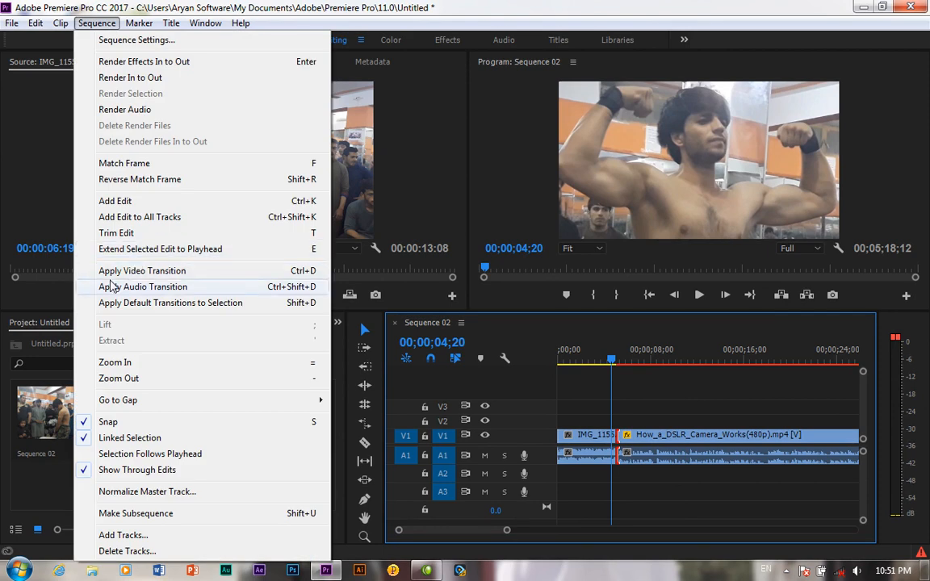
{"action": "left_click", "coordinate": [144, 274]}
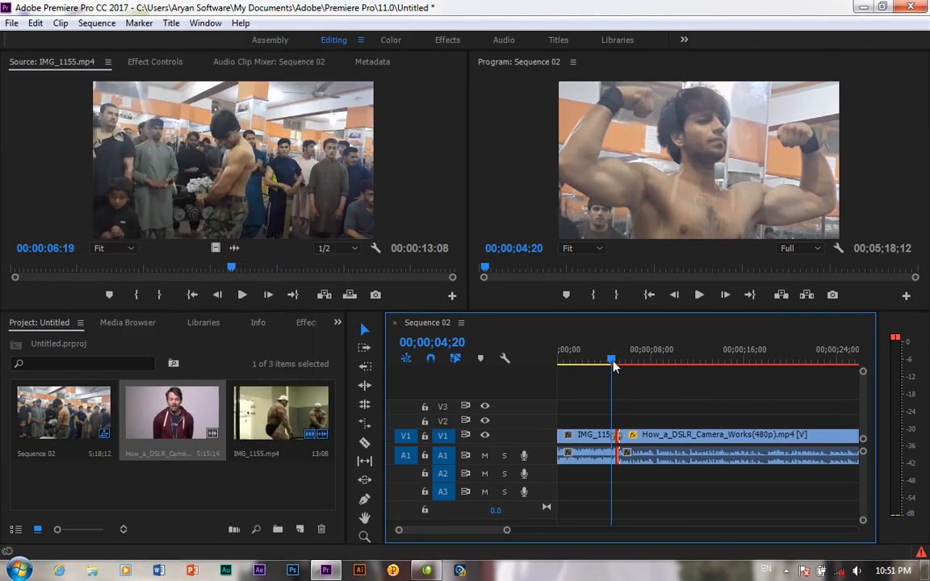
{"action": "left_click_drag", "start_coordinate": [614, 365], "coordinate": [615, 365]}
- Apply the default audio transition to the edit between the two clips on A1 and select the clip after it
{"action": "left_click", "coordinate": [97, 22]}
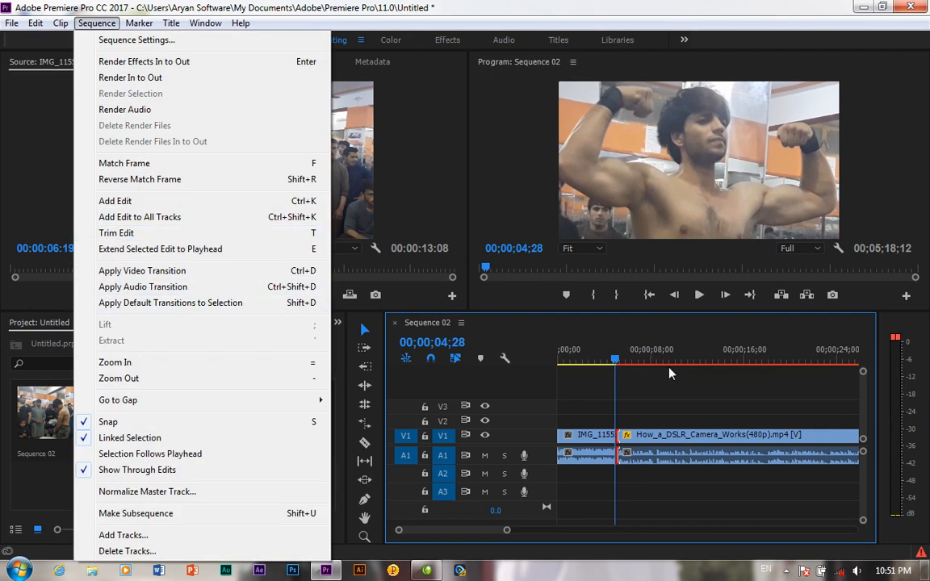
{"action": "left_click_drag", "start_coordinate": [615, 365], "coordinate": [618, 366]}
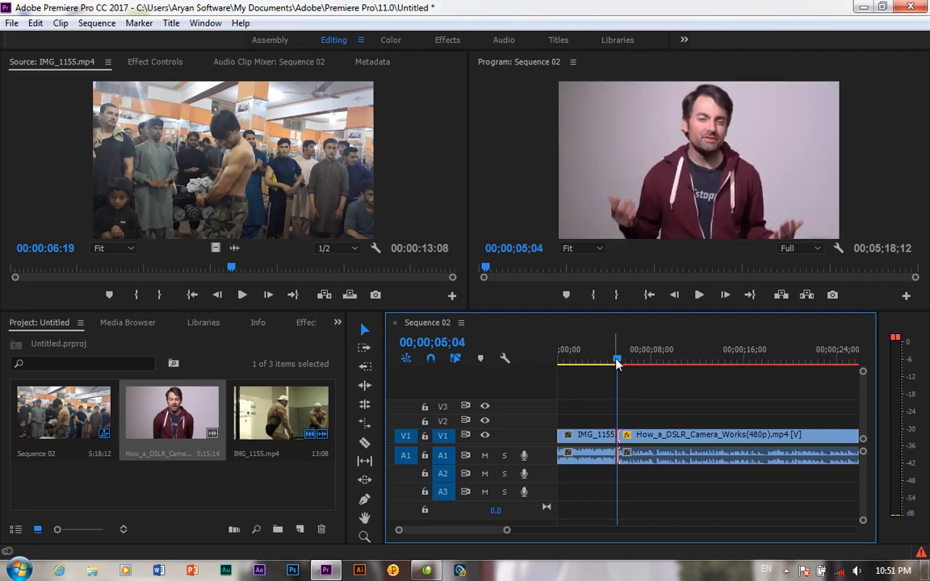
{"action": "left_click_drag", "start_coordinate": [618, 359], "coordinate": [610, 363]}
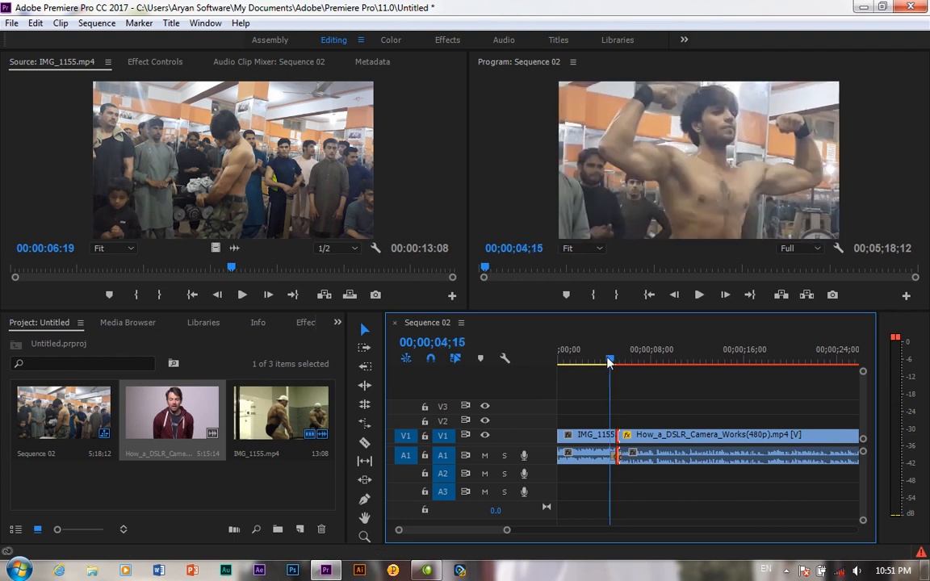
{"action": "left_click", "coordinate": [634, 462]}
- Move the playhead to 00;00;05;05, then zoom the timeline in and back out
{"action": "mouse_move", "coordinate": [611, 360]}
{"action": "left_mouse_down"}
{"action": "mouse_move", "coordinate": [630, 360]}
{"action": "mouse_move", "coordinate": [617, 364]}
{"action": "left_mouse_up"}
{"action": "left_click", "coordinate": [96, 24]}
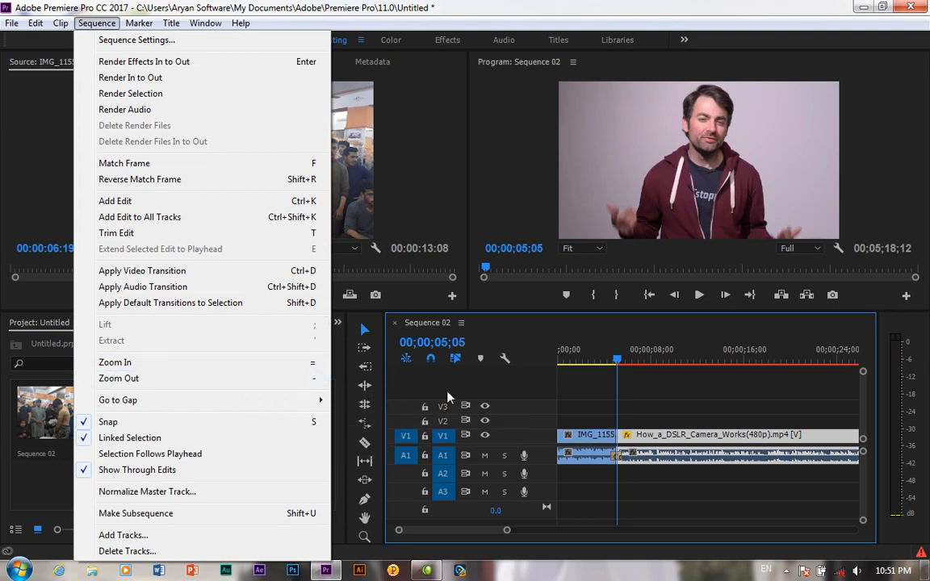
{"action": "left_click", "coordinate": [172, 363]}
{"action": "left_click", "coordinate": [172, 363]}
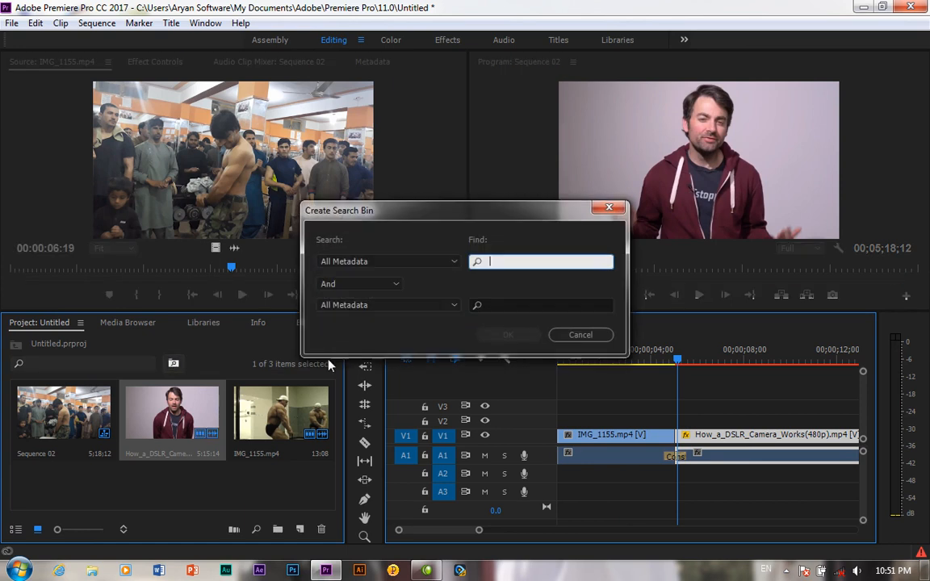
{"action": "left_click", "coordinate": [608, 208]}
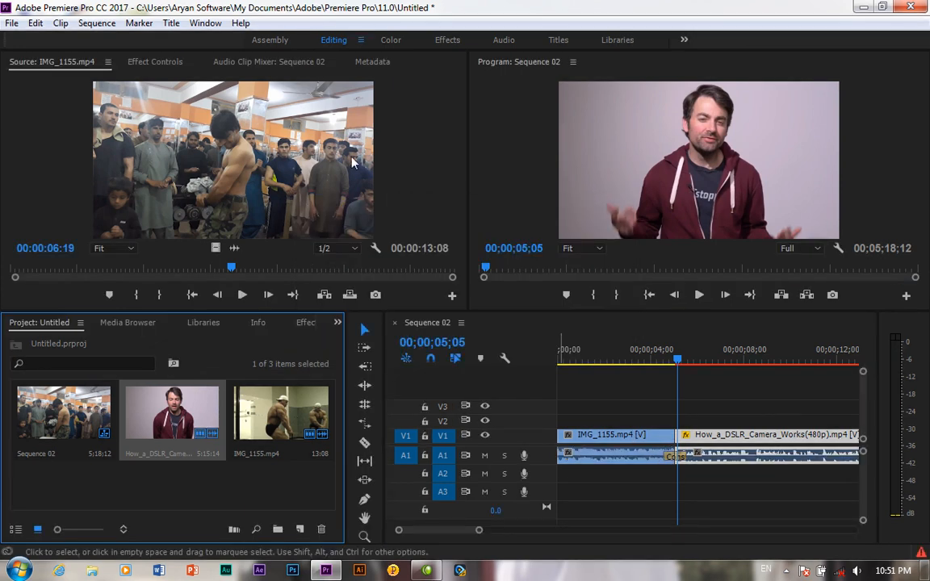
{"action": "left_click", "coordinate": [97, 23]}
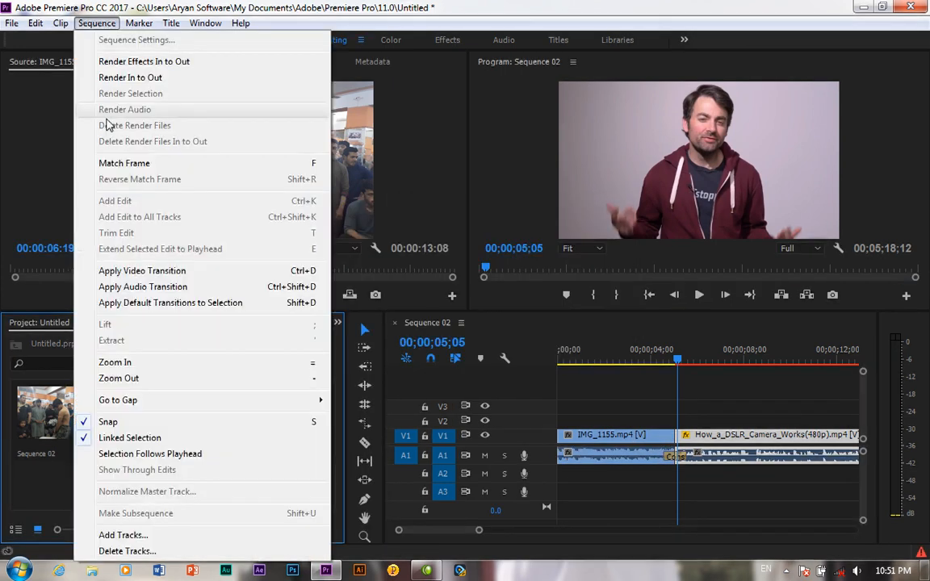
{"action": "left_click", "coordinate": [145, 379]}
- Split the How_a_DSLR_Camera_Works(480p).mp4 clip with the Razor tool at 00;00;07;11 and at two further points after it
{"action": "left_click", "coordinate": [80, 23]}
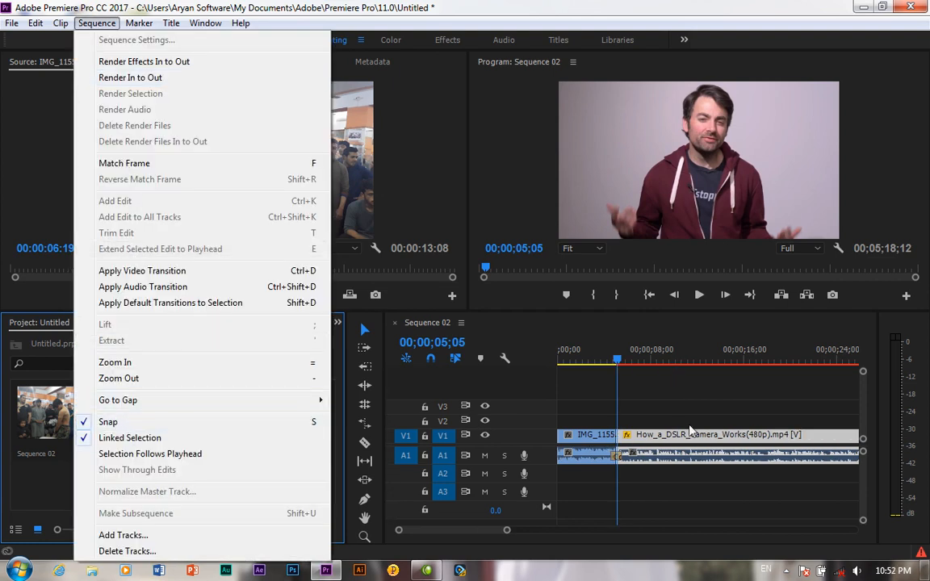
{"action": "left_click_drag", "start_coordinate": [617, 357], "coordinate": [643, 360]}
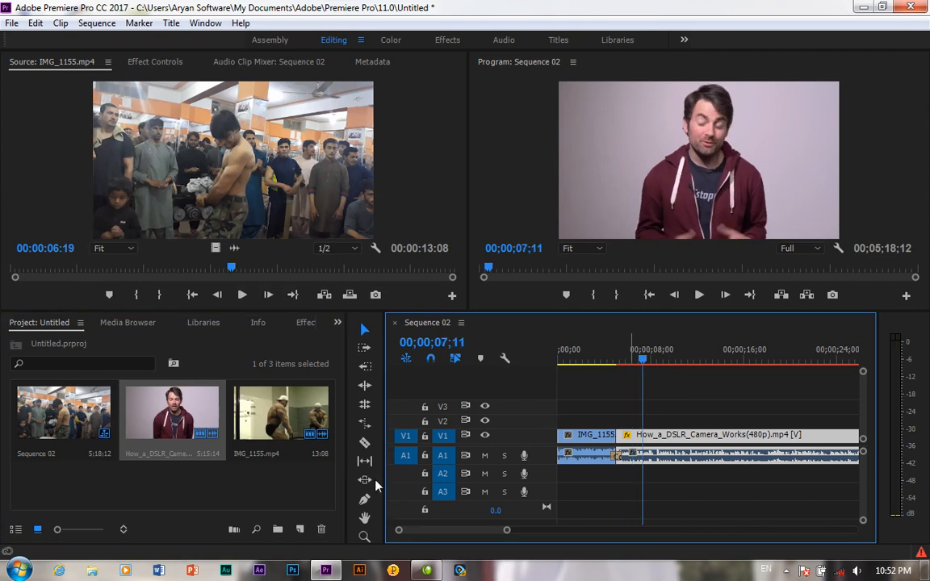
{"action": "left_click", "coordinate": [364, 443]}
{"action": "left_click", "coordinate": [642, 435]}
{"action": "left_click", "coordinate": [678, 436]}
{"action": "left_click", "coordinate": [735, 435]}
- Toggle timeline snapping, leave it enabled and move the playhead to 00;00;10;07
{"action": "left_click", "coordinate": [646, 358]}
{"action": "left_click", "coordinate": [654, 357]}
{"action": "left_click", "coordinate": [430, 359]}
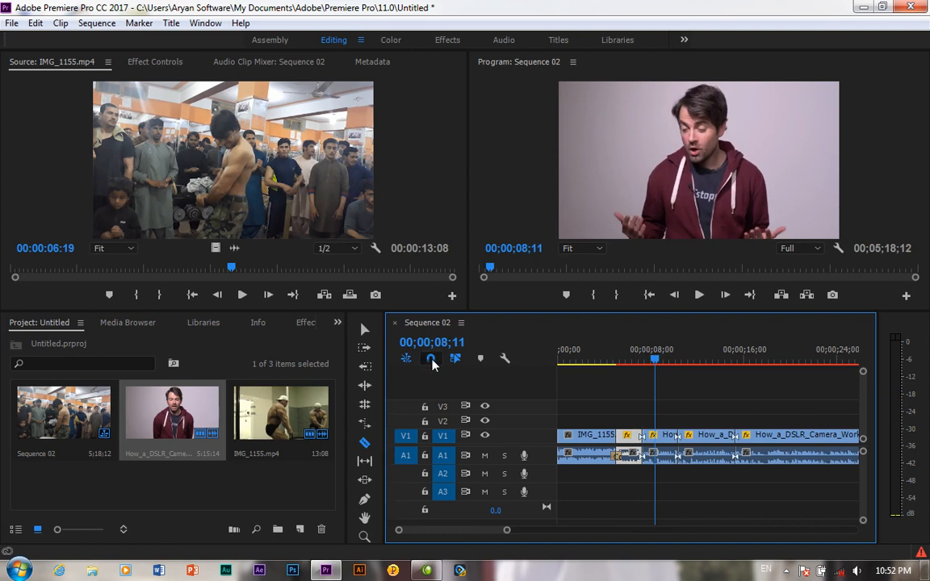
{"action": "left_click", "coordinate": [431, 360]}
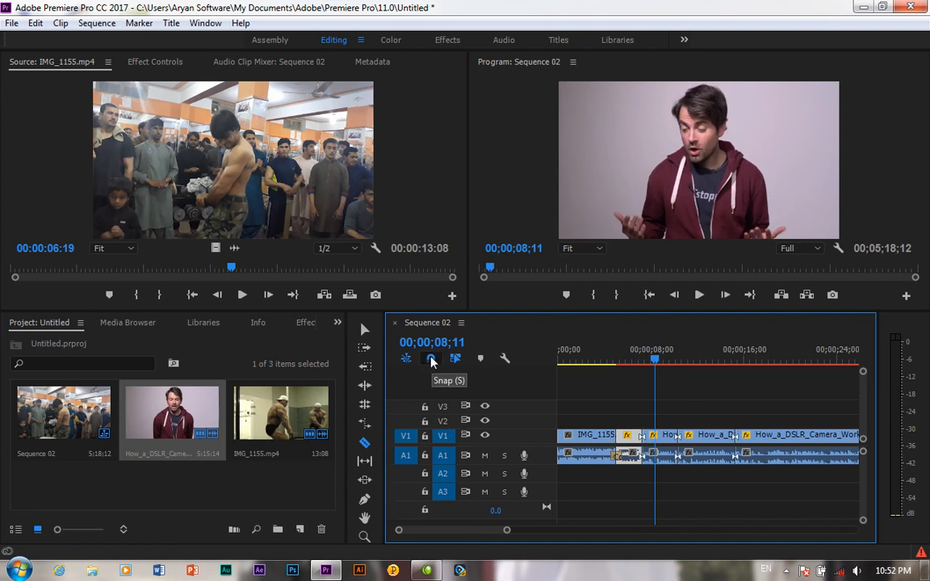
{"action": "left_click", "coordinate": [431, 360]}
{"action": "left_click", "coordinate": [655, 364]}
{"action": "left_click_drag", "start_coordinate": [656, 365], "coordinate": [676, 362]}
{"action": "left_click", "coordinate": [83, 25]}
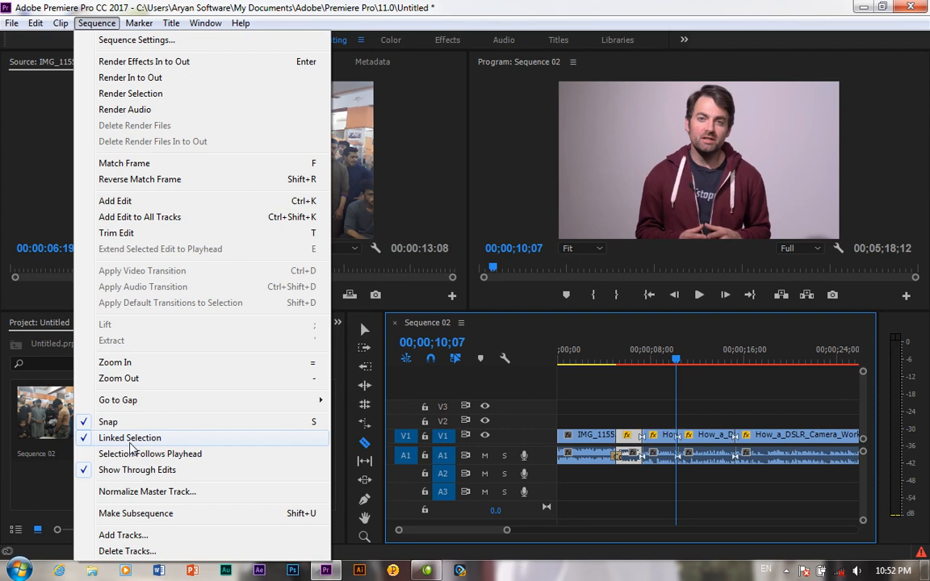
{"action": "left_click", "coordinate": [791, 403]}
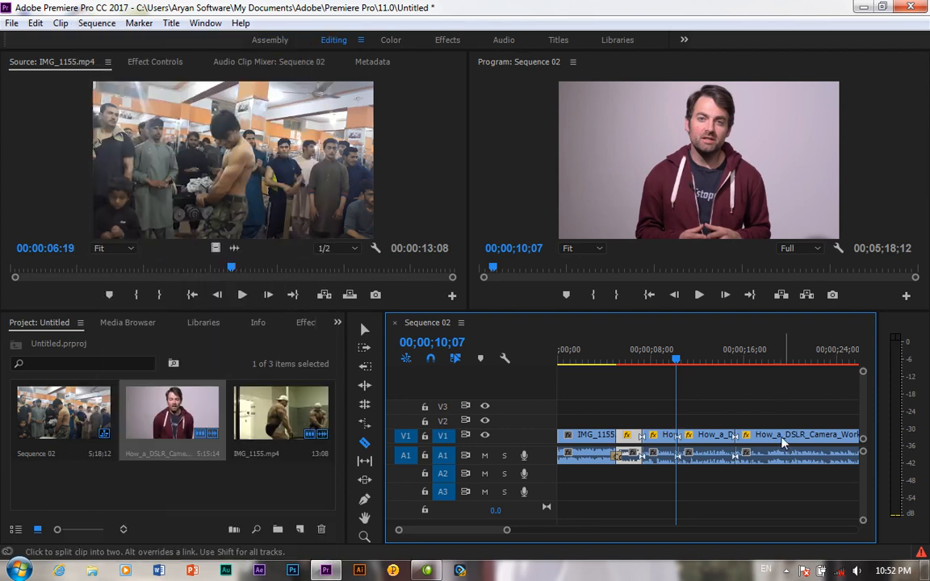
- Clear all clips from Sequence 02 and place How_a_DSLR_Camera_Works(480p).mp4 at the start of V1, changing the sequence settings to match the clip
{"action": "left_click", "coordinate": [365, 329]}
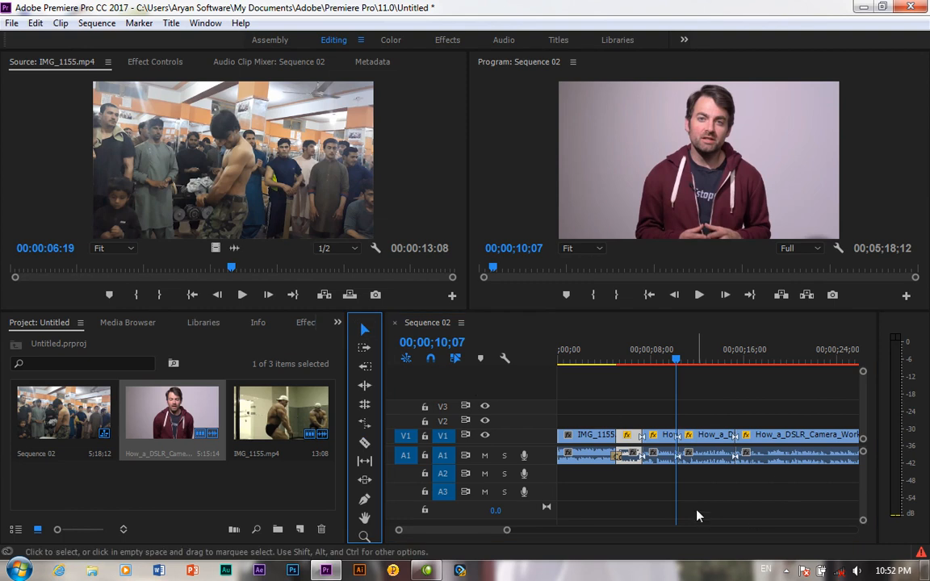
{"action": "left_click", "coordinate": [733, 499]}
{"action": "key", "text": "ctrl+a"}
{"action": "key", "text": "Delete"}
{"action": "left_click_drag", "start_coordinate": [193, 409], "coordinate": [549, 442]}
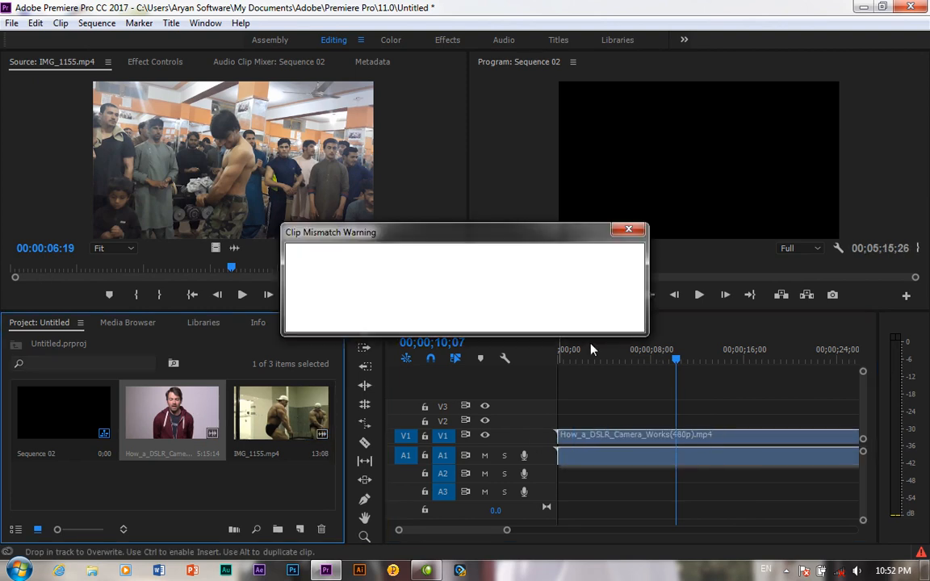
{"action": "left_click", "coordinate": [516, 317]}
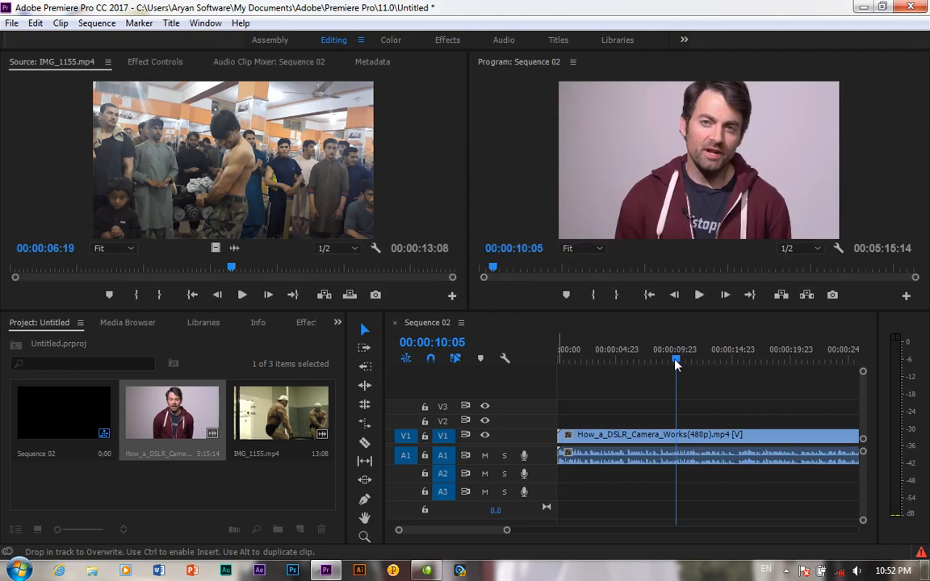
- Move the clip's video to V2, unlink it from its audio and try shifting the video on its own
{"action": "left_click_drag", "start_coordinate": [686, 437], "coordinate": [669, 427]}
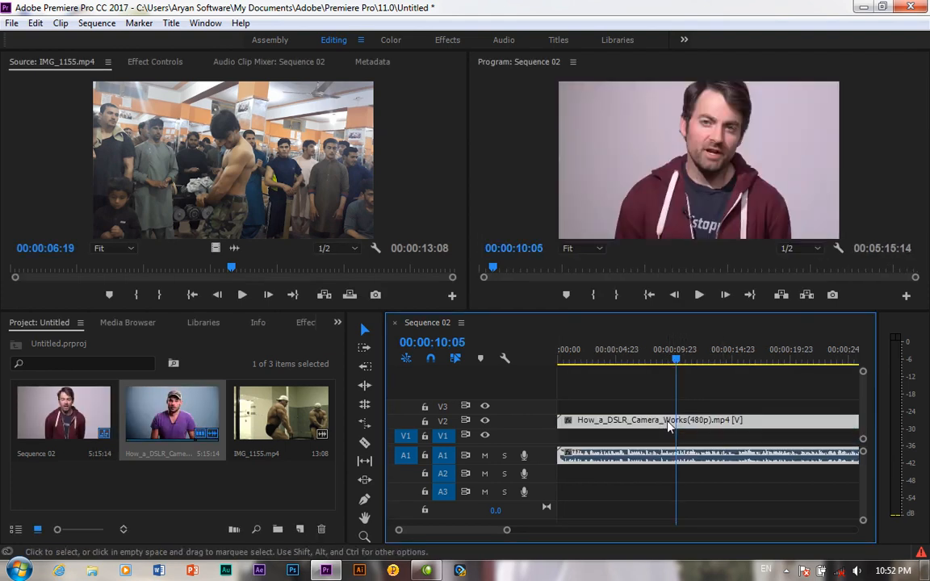
{"action": "right_click", "coordinate": [669, 427]}
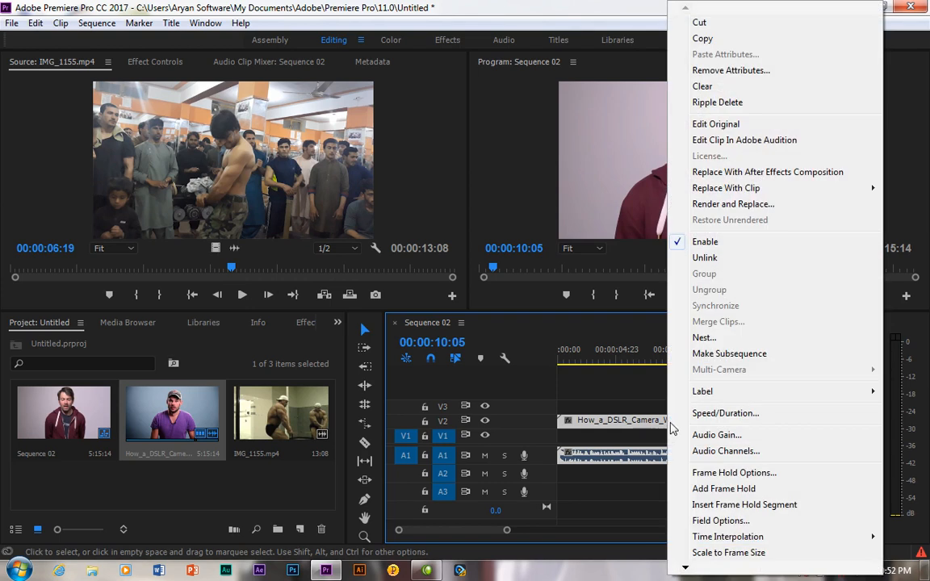
{"action": "left_click", "coordinate": [702, 261]}
{"action": "left_click_drag", "start_coordinate": [647, 427], "coordinate": [678, 435]}
{"action": "left_click", "coordinate": [583, 430]}
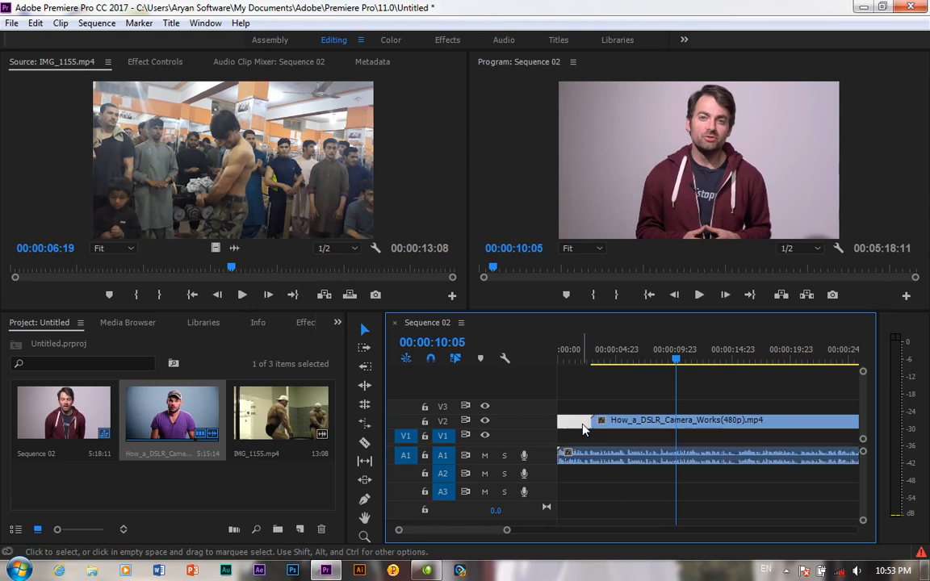
{"action": "key", "text": "Delete"}
{"action": "left_click_drag", "start_coordinate": [659, 423], "coordinate": [637, 418]}
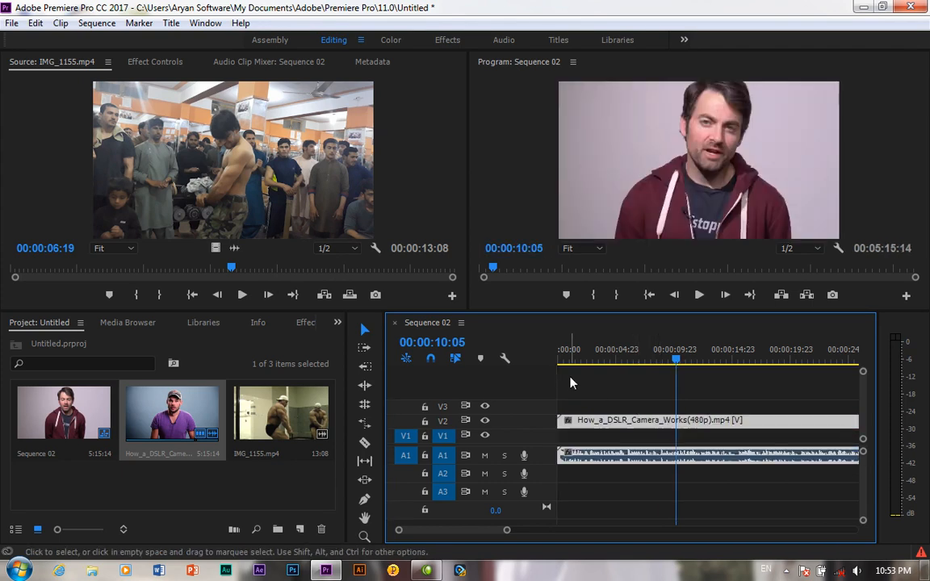
- Turn off Linked Selection, delete the clip and place How_a_DSLR_Camera_Works(480p).mp4 at the start of V1 again
{"action": "left_click", "coordinate": [97, 23]}
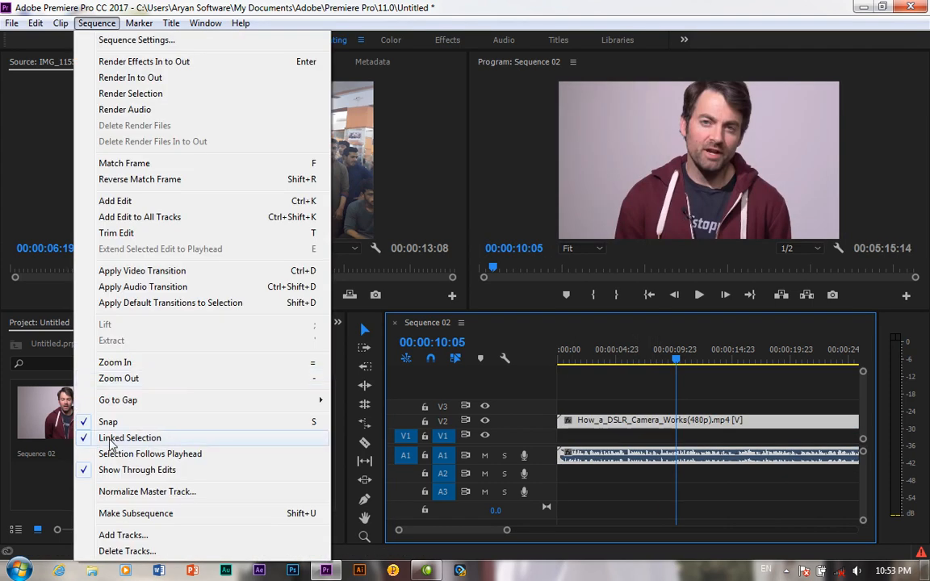
{"action": "left_click", "coordinate": [129, 437]}
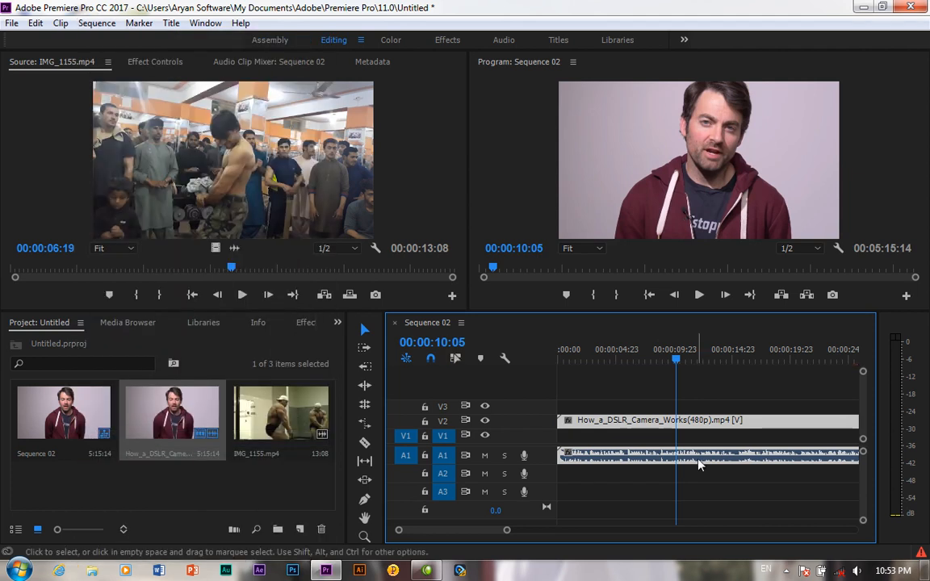
{"action": "key", "text": "Delete"}
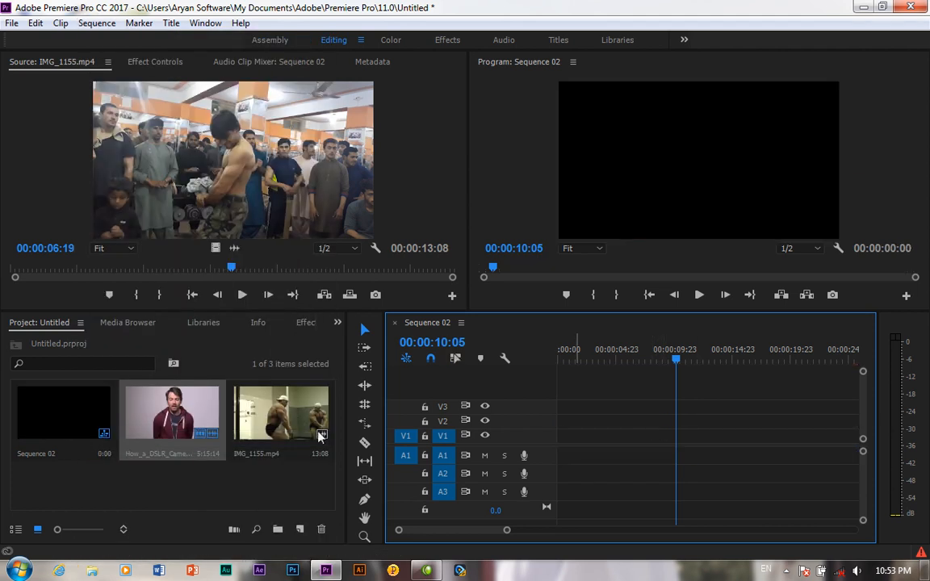
{"action": "left_click_drag", "start_coordinate": [172, 412], "coordinate": [557, 440]}
- Move only the clip's video to V3, try shifting it along the track and undo the shift
{"action": "right_click", "coordinate": [599, 461]}
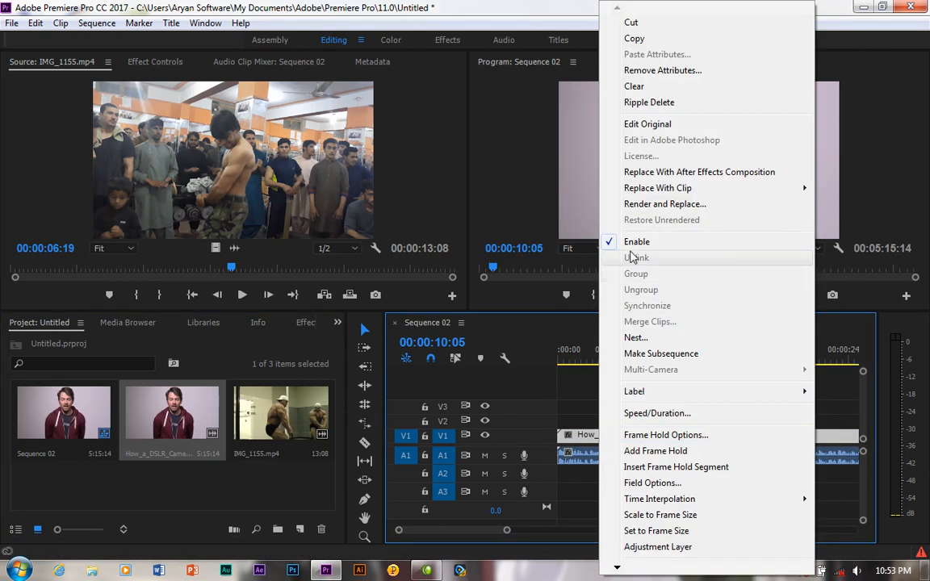
{"action": "left_click", "coordinate": [576, 417]}
{"action": "left_click_drag", "start_coordinate": [600, 436], "coordinate": [604, 408]}
{"action": "left_click_drag", "start_coordinate": [603, 422], "coordinate": [699, 413]}
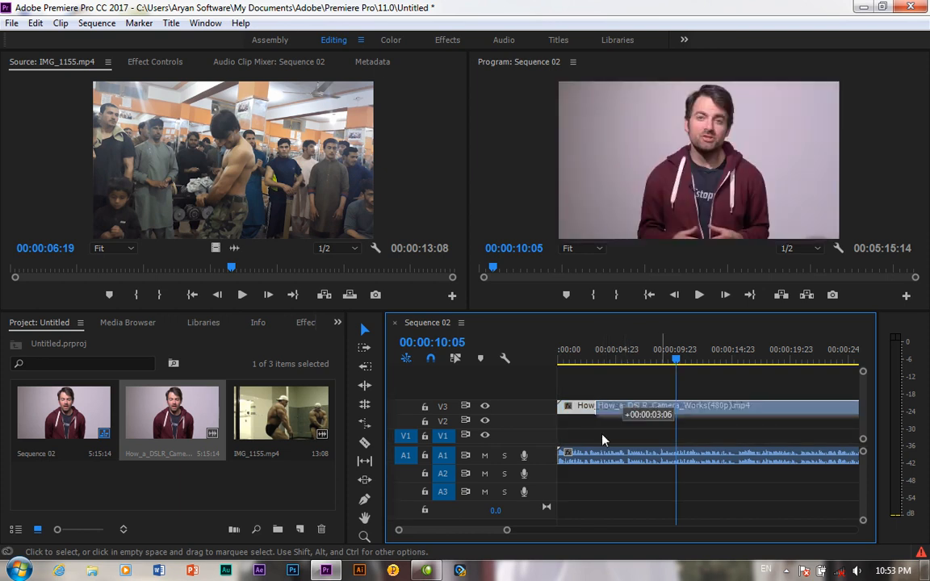
{"action": "key", "text": "ctrl+z"}
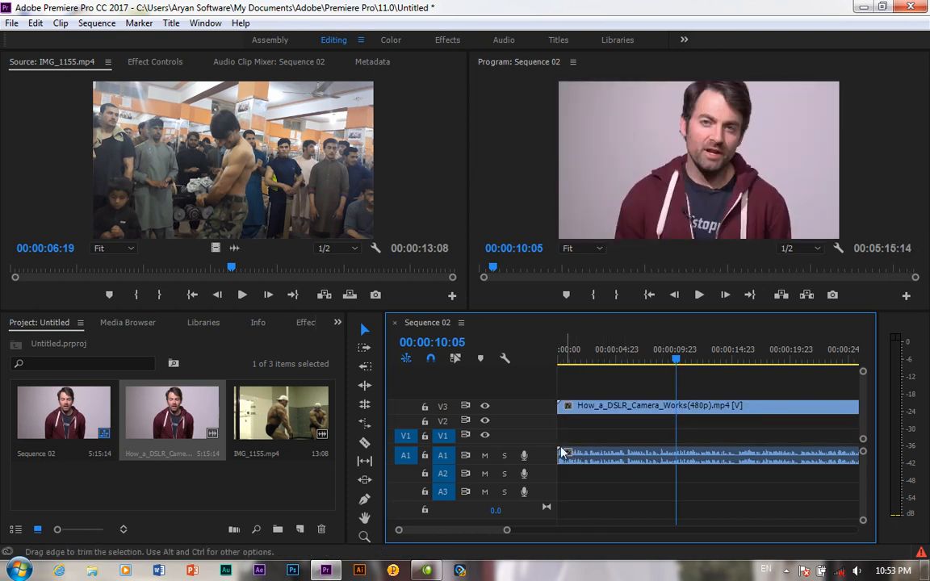
- Move the playhead to 00:00:06:06, turn Linked Selection back on and delete the clip's video and audio
{"action": "left_click_drag", "start_coordinate": [666, 361], "coordinate": [450, 361]}
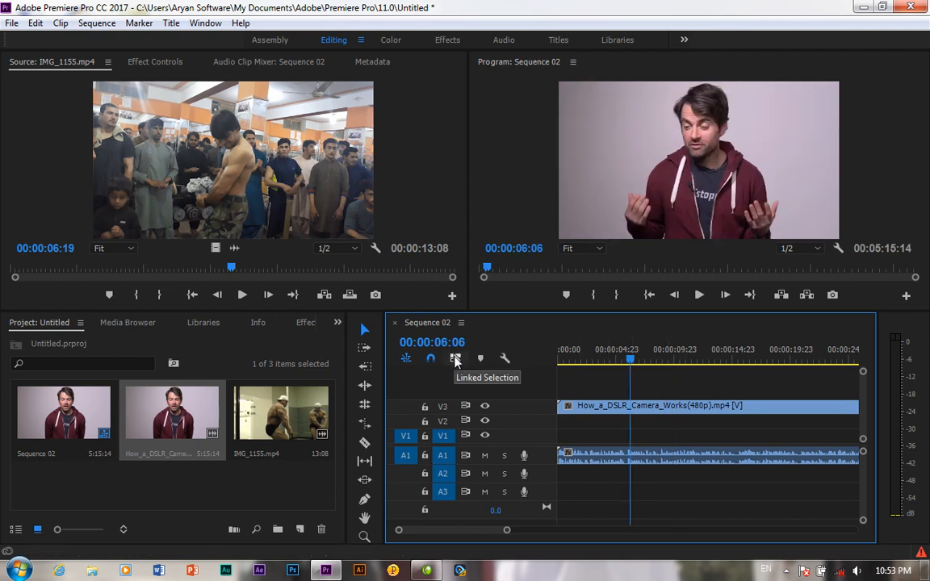
{"action": "left_click", "coordinate": [455, 359]}
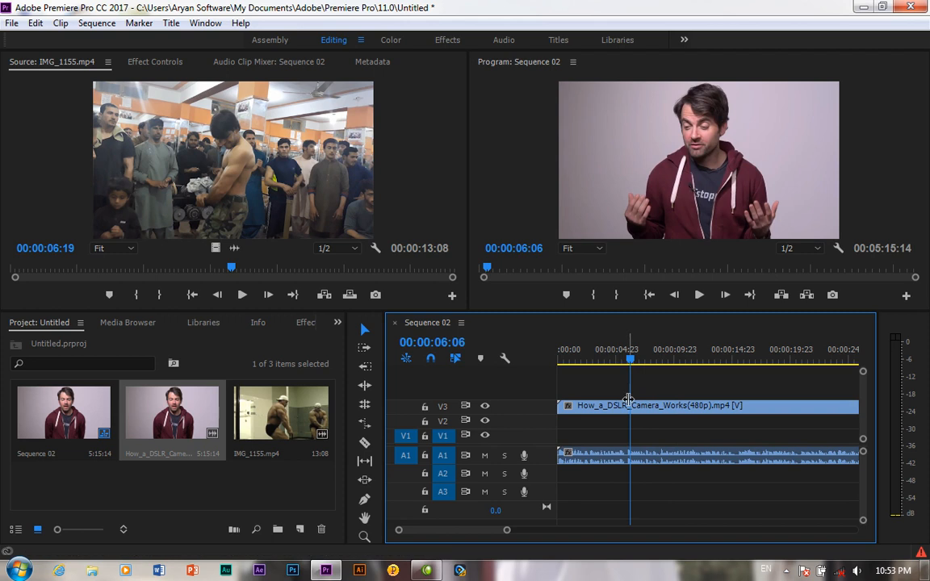
{"action": "left_click_drag", "start_coordinate": [665, 383], "coordinate": [638, 464]}
{"action": "key", "text": "Delete"}
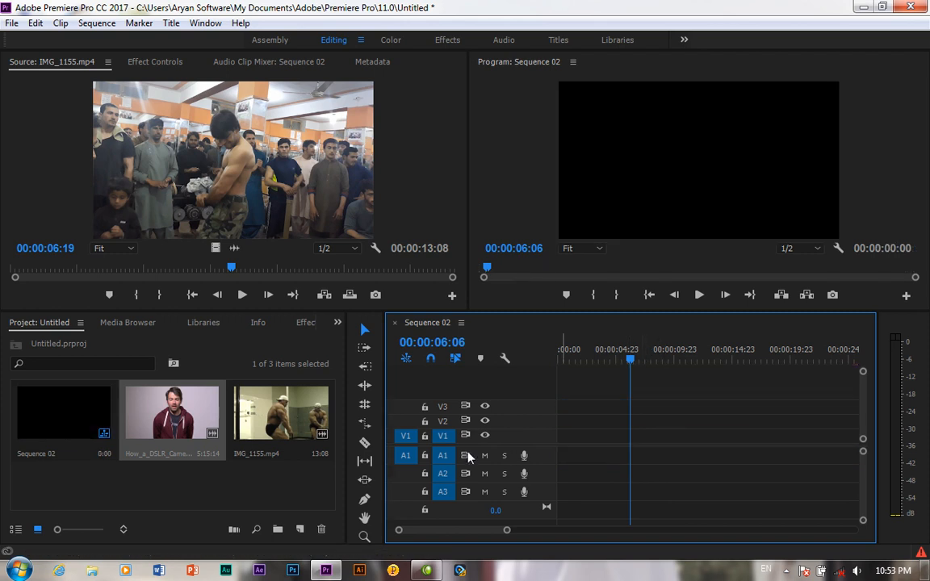
- Try placing How_a_DSLR_Camera_Works(480p).mp4 on V2 at 00:00:06:06 and shifting its linked video and audio earlier, and undo both edits
{"action": "left_click_drag", "start_coordinate": [149, 418], "coordinate": [657, 422]}
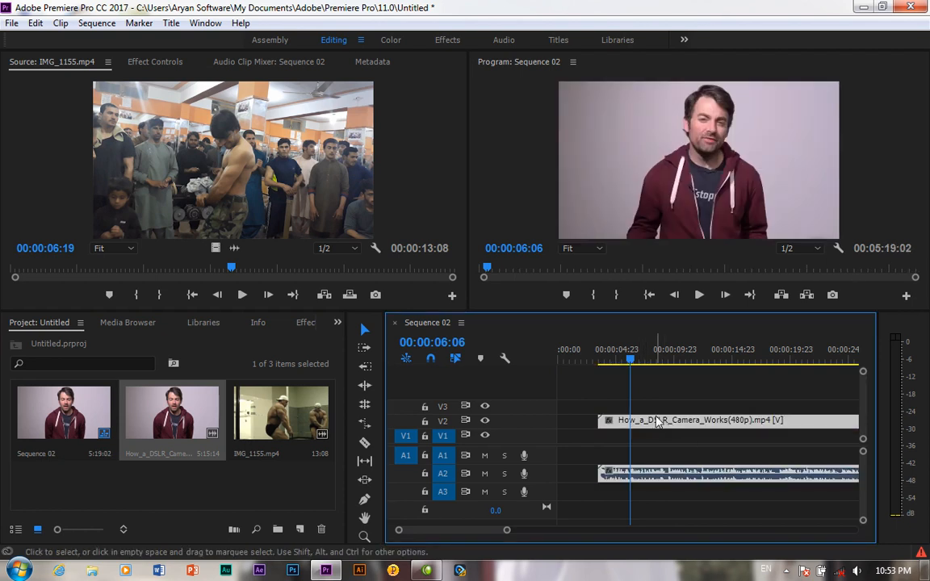
{"action": "key", "text": "ctrl+z"}
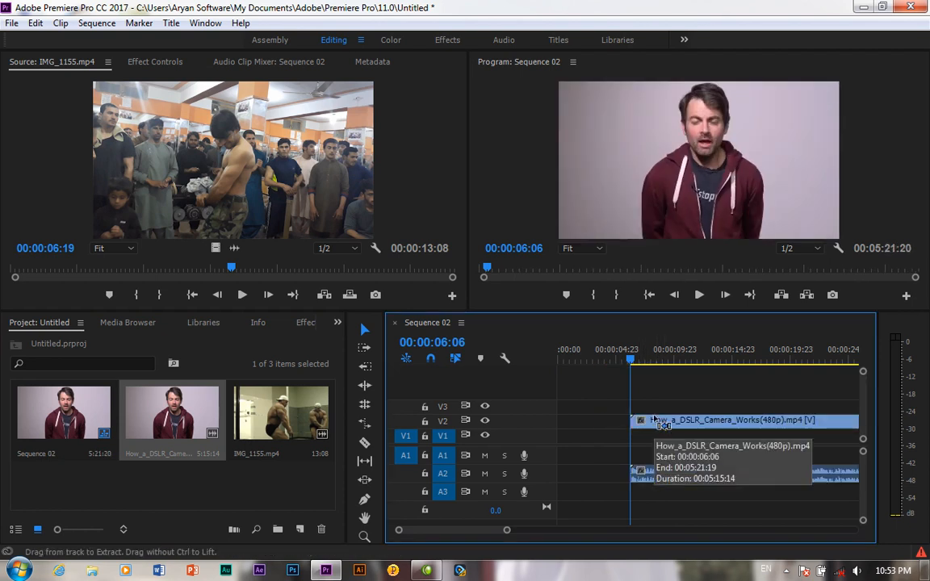
{"action": "key", "text": "ctrl+z"}
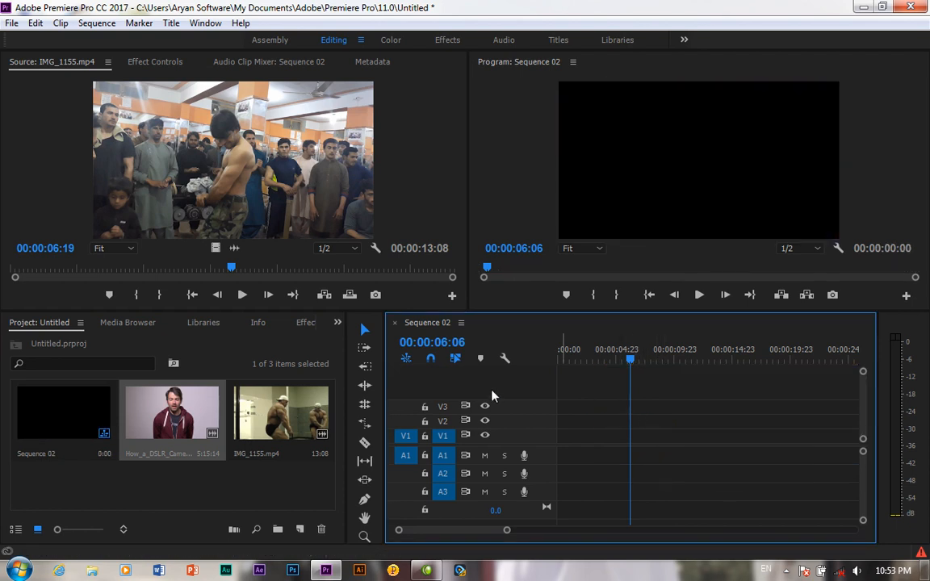
- Place How_a_DSLR_Camera_Works(480p).mp4 at the start of V1 and split it with the Razor tool at 00:00:05:06 and three further points
{"action": "left_click", "coordinate": [97, 22]}
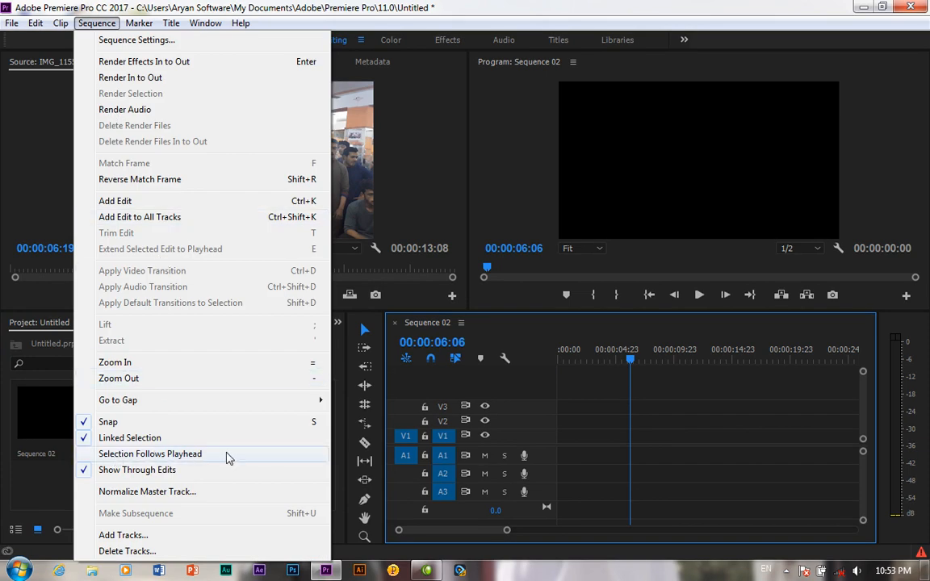
{"action": "left_click_drag", "start_coordinate": [636, 357], "coordinate": [622, 357]}
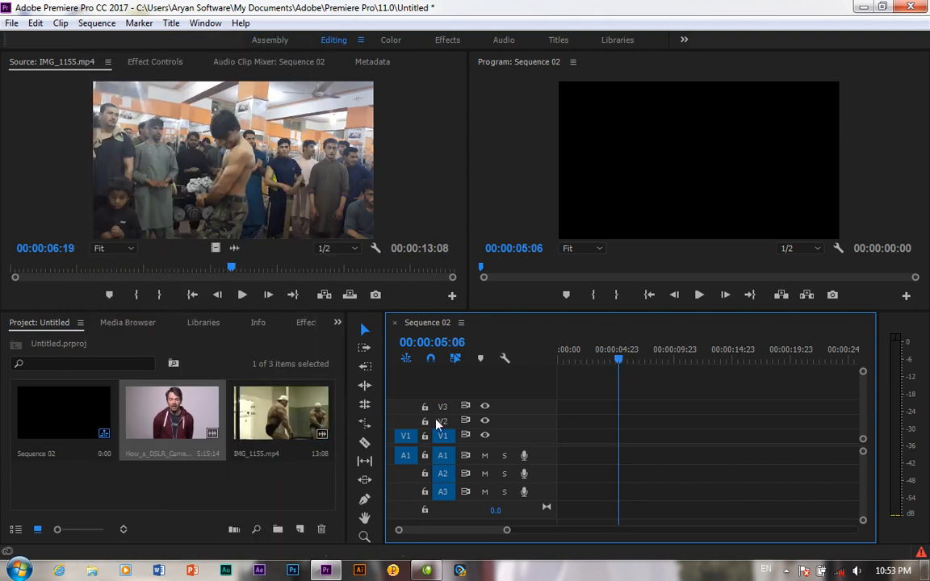
{"action": "left_click_drag", "start_coordinate": [172, 414], "coordinate": [562, 442]}
{"action": "key", "text": "c"}
{"action": "left_click", "coordinate": [619, 436]}
{"action": "left_click", "coordinate": [699, 436]}
{"action": "left_click", "coordinate": [774, 437]}
{"action": "left_click", "coordinate": [834, 436]}
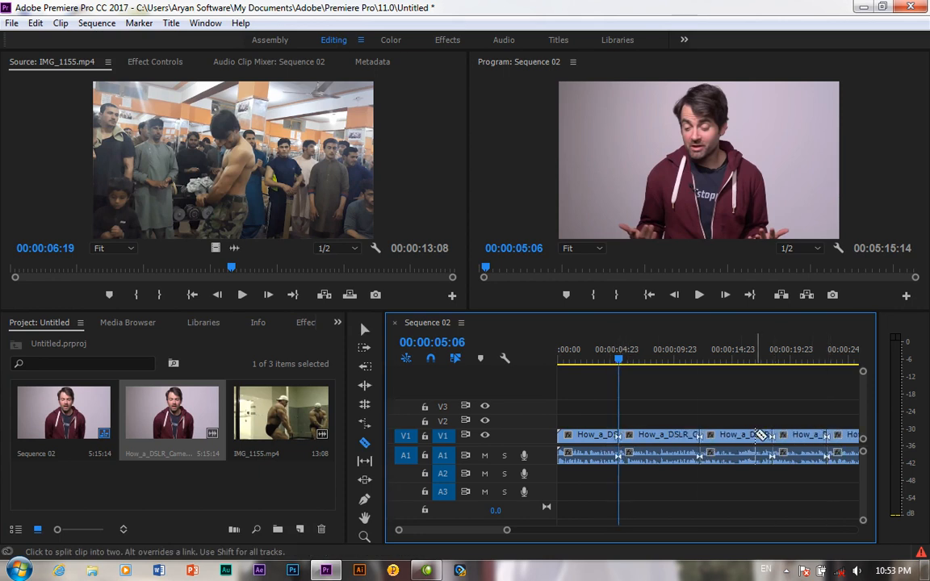
- Select several clip segments in turn, ending with the first, and scrub the playhead to 00:00:07:07 to compare its position with the selection
{"action": "left_click", "coordinate": [624, 360]}
{"action": "left_click_drag", "start_coordinate": [628, 360], "coordinate": [633, 360]}
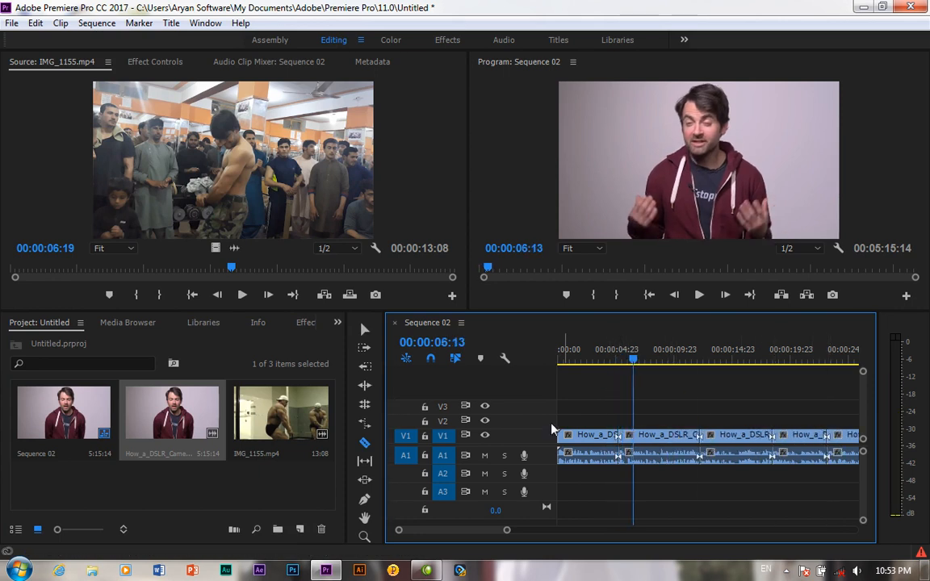
{"action": "key", "text": "v"}
{"action": "left_click", "coordinate": [654, 436]}
{"action": "left_click", "coordinate": [743, 436]}
{"action": "left_click", "coordinate": [789, 435]}
{"action": "left_click", "coordinate": [597, 437]}
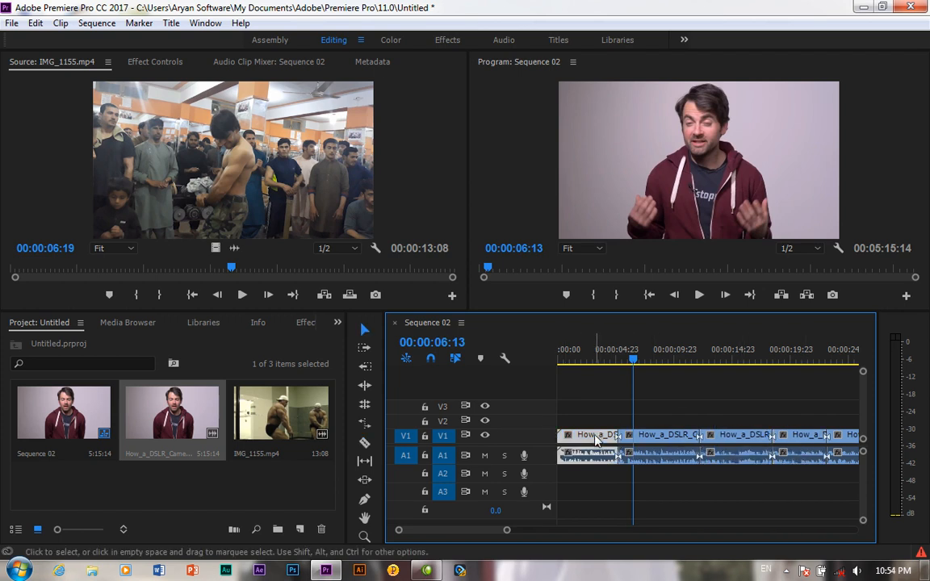
{"action": "left_click_drag", "start_coordinate": [635, 360], "coordinate": [642, 360]}
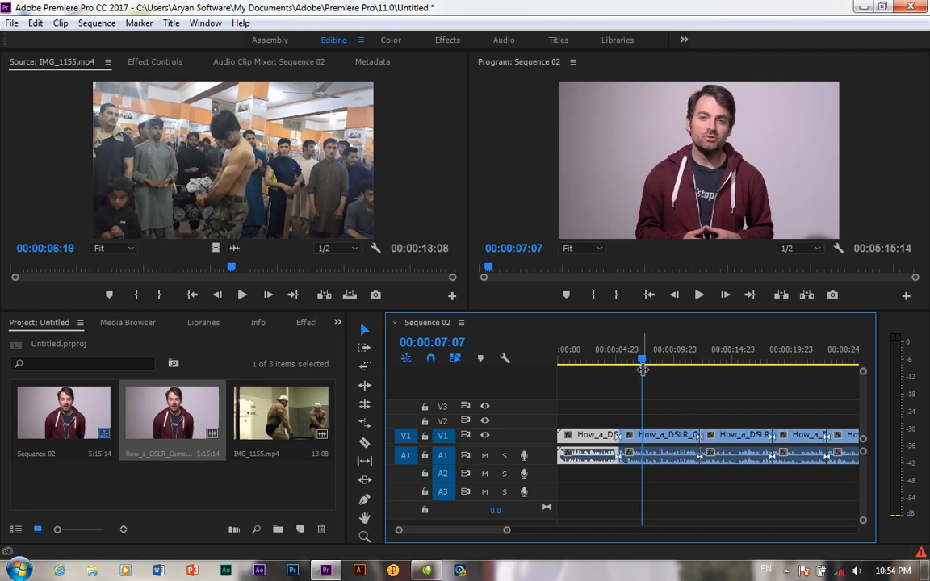
- Enable Selection Follows Playhead and scrub the playhead across the segments to 00:00:19:12
{"action": "left_click", "coordinate": [96, 23]}
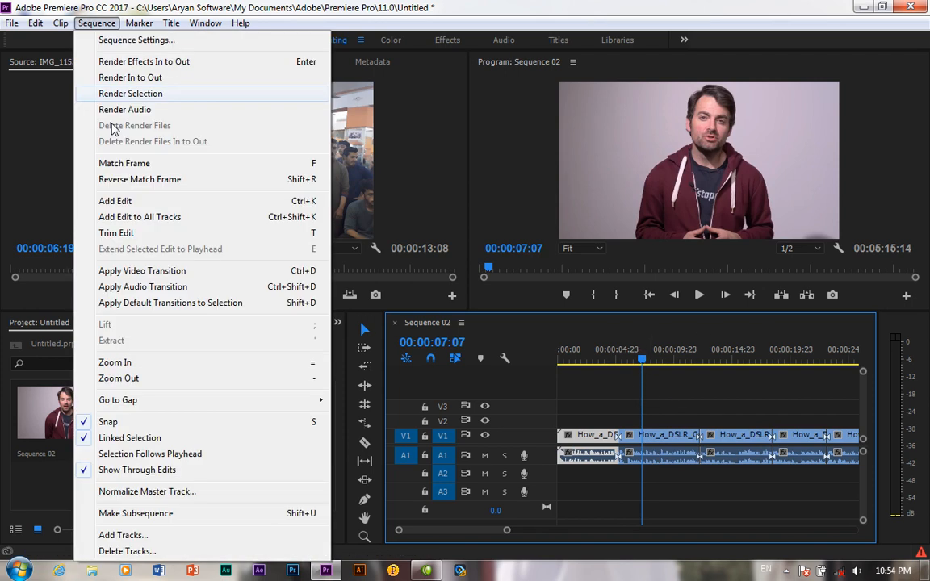
{"action": "left_click", "coordinate": [90, 455]}
{"action": "left_click_drag", "start_coordinate": [642, 360], "coordinate": [688, 364]}
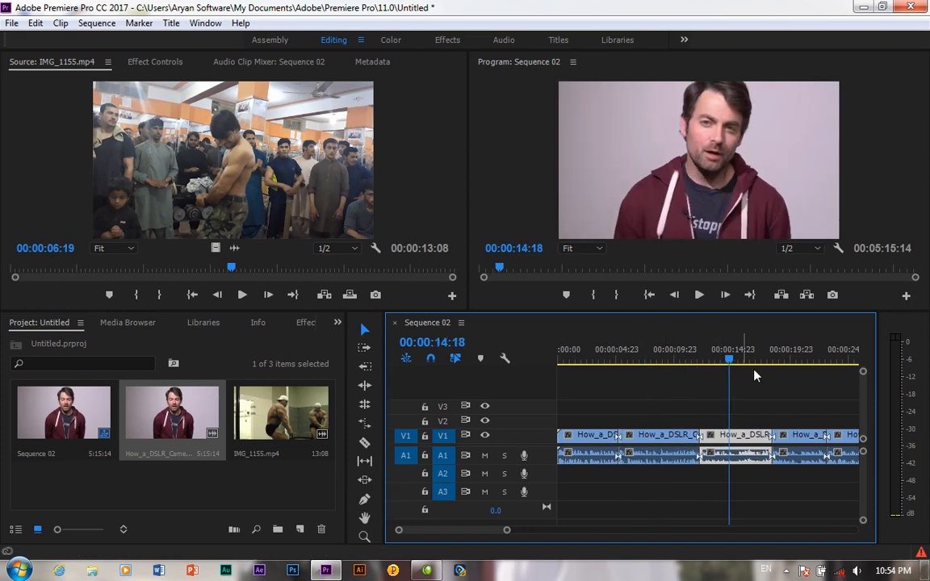
{"action": "left_click_drag", "start_coordinate": [732, 359], "coordinate": [784, 361]}
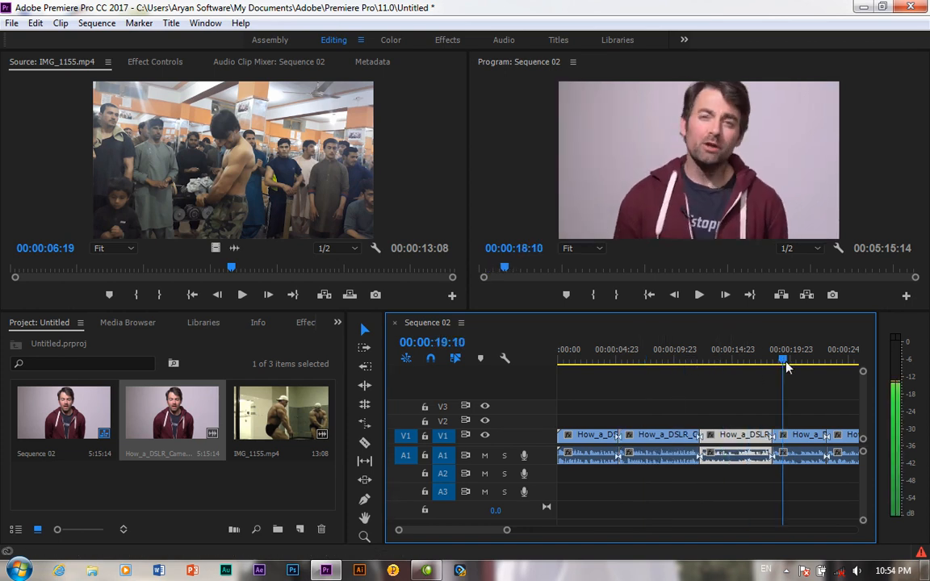
- Select individual segments by hand, ending with the first, and move the playhead back to 00:00:17:15
{"action": "left_click", "coordinate": [662, 437]}
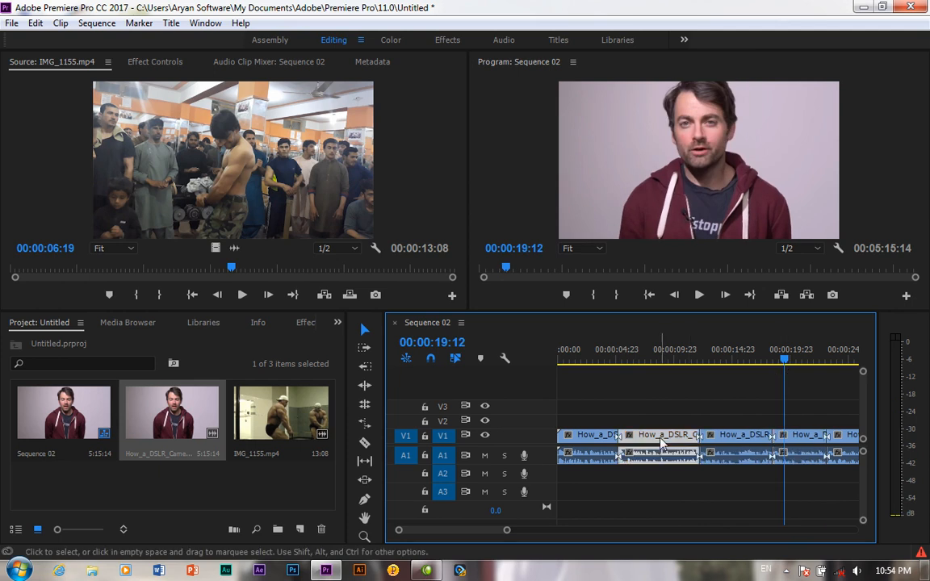
{"action": "left_click", "coordinate": [606, 437]}
{"action": "left_click", "coordinate": [734, 436]}
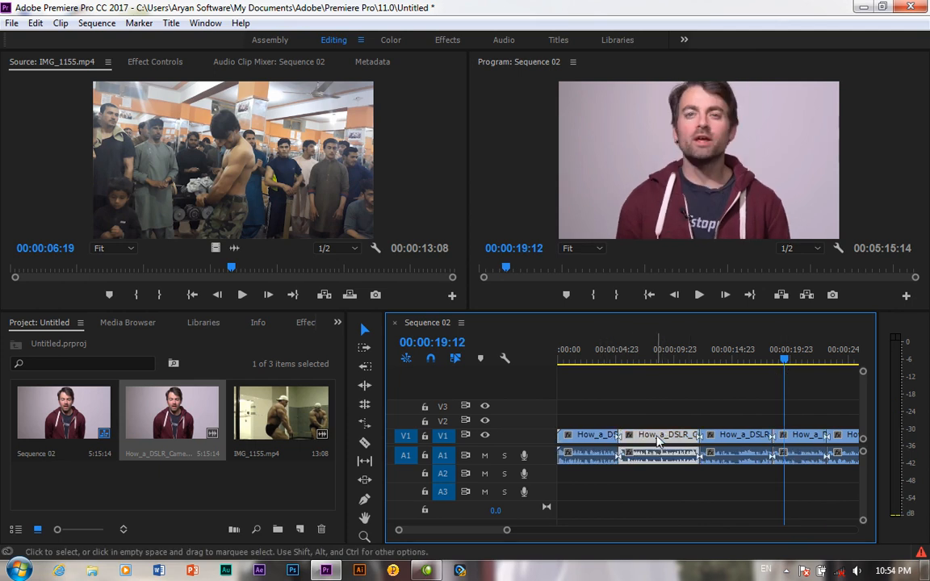
{"action": "left_click", "coordinate": [662, 437]}
{"action": "left_click", "coordinate": [593, 436]}
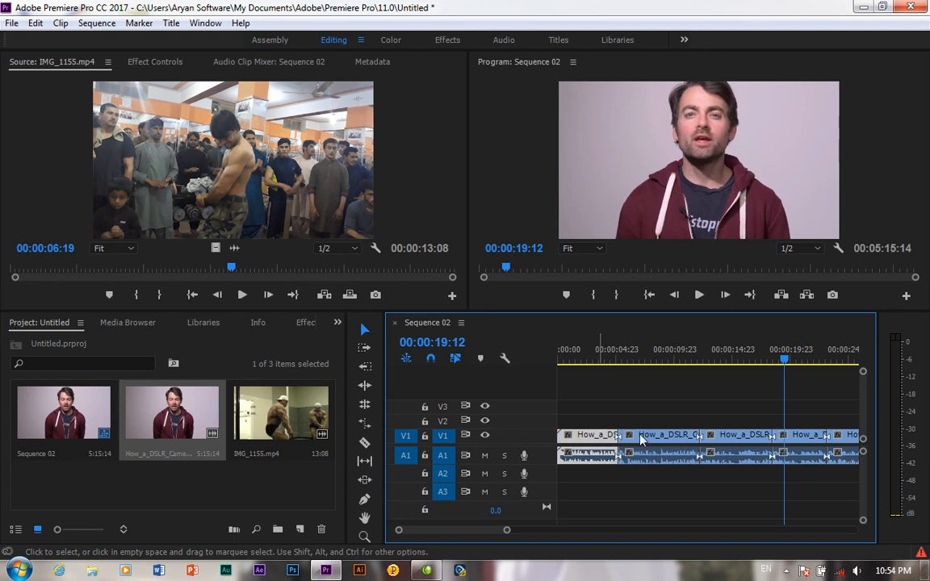
{"action": "mouse_move", "coordinate": [785, 361]}
{"action": "left_mouse_down"}
{"action": "mouse_move", "coordinate": [759, 364]}
{"action": "mouse_move", "coordinate": [771, 363]}
{"action": "left_mouse_up"}
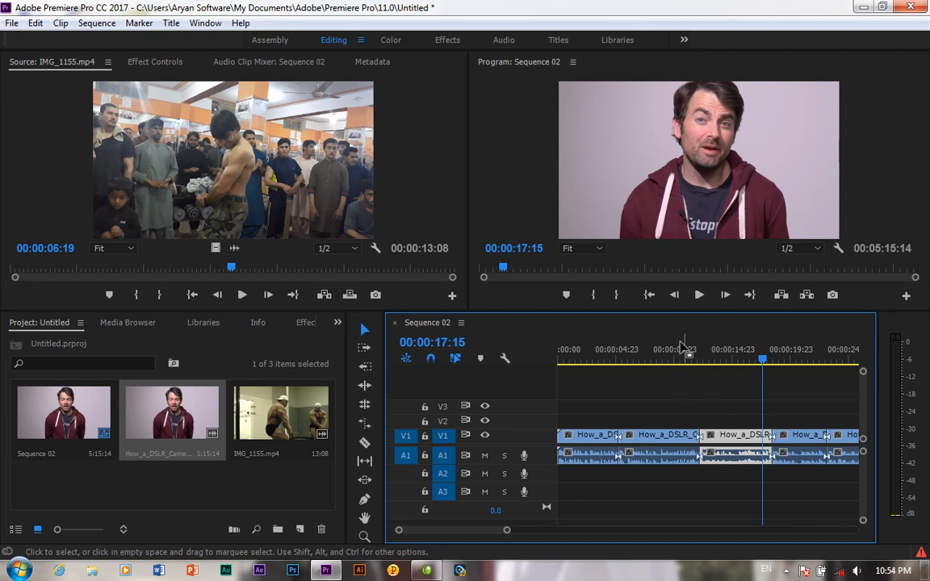
- Turn off Show Through Edits for the sequence and select the fourth clip segment
{"action": "left_click", "coordinate": [97, 23]}
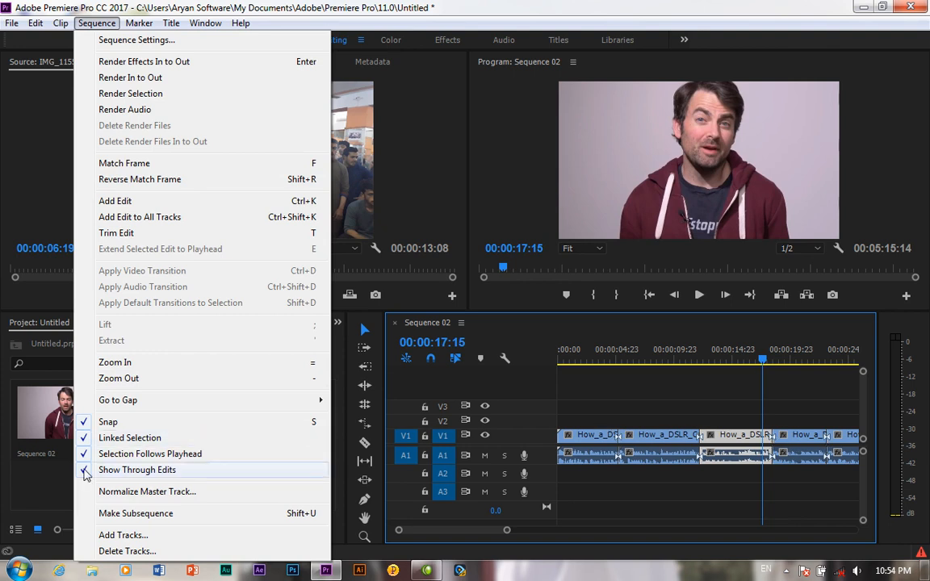
{"action": "left_click", "coordinate": [121, 470]}
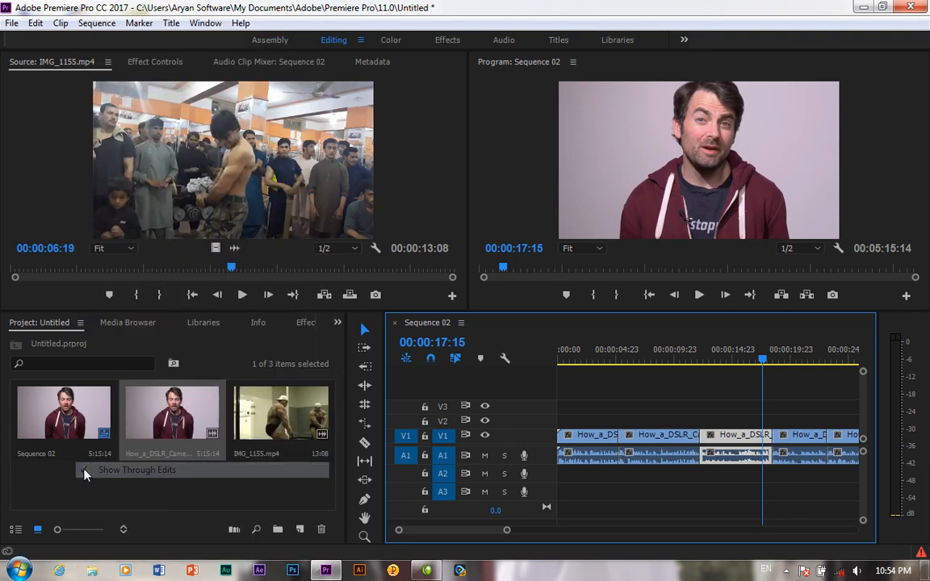
{"action": "left_click", "coordinate": [820, 437]}
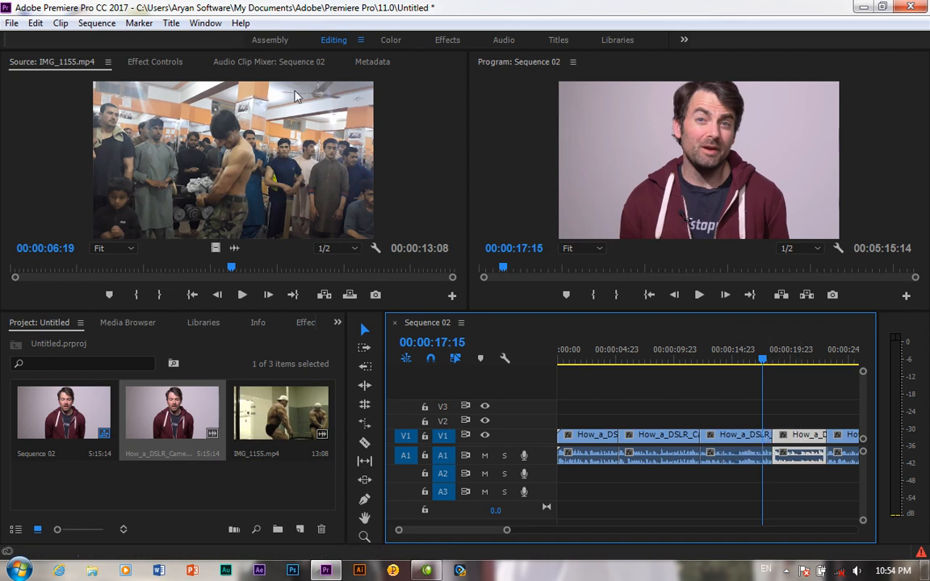
- Turn Show Through Edits on for the sequence and back off to compare the cuts between segments
{"action": "left_click", "coordinate": [97, 23]}
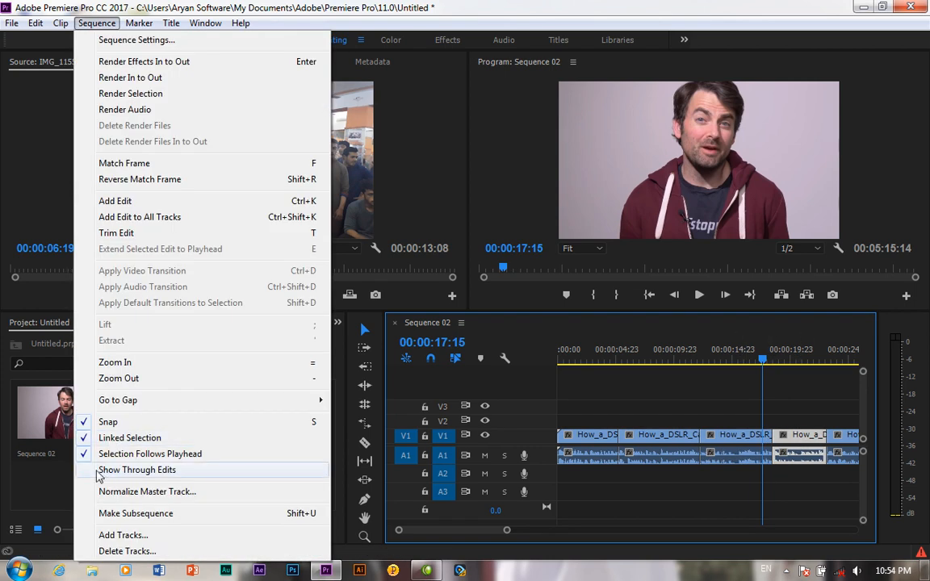
{"action": "left_click", "coordinate": [97, 474]}
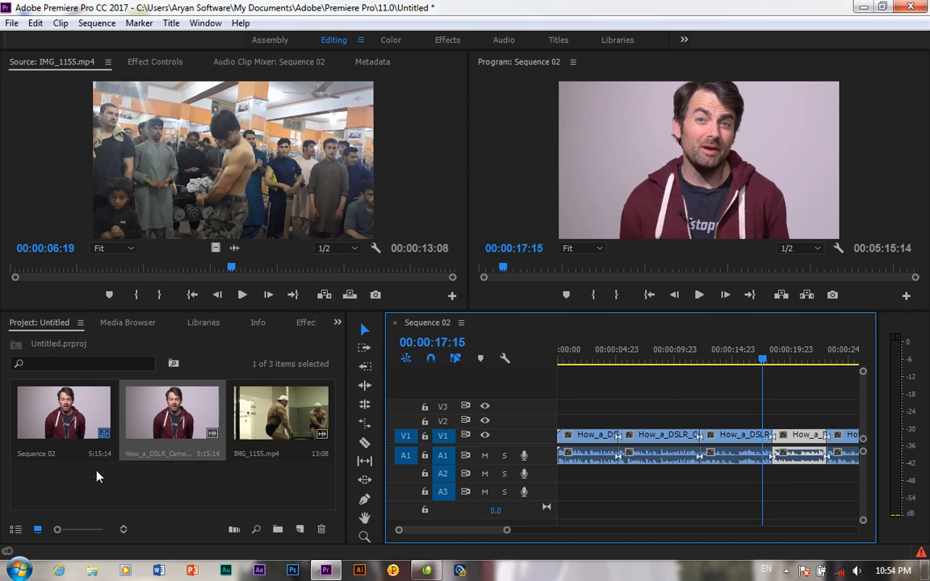
{"action": "left_click", "coordinate": [91, 24]}
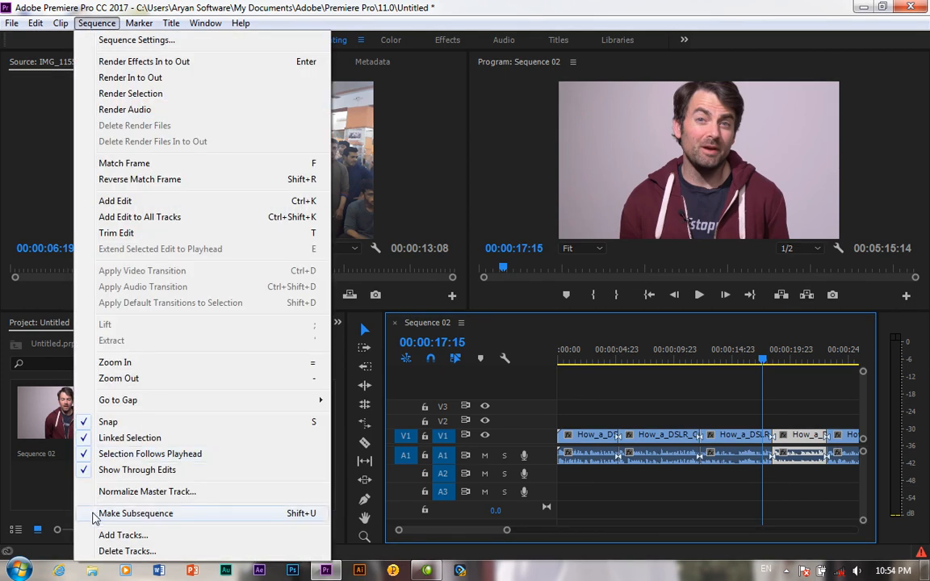
{"action": "left_click", "coordinate": [93, 470]}
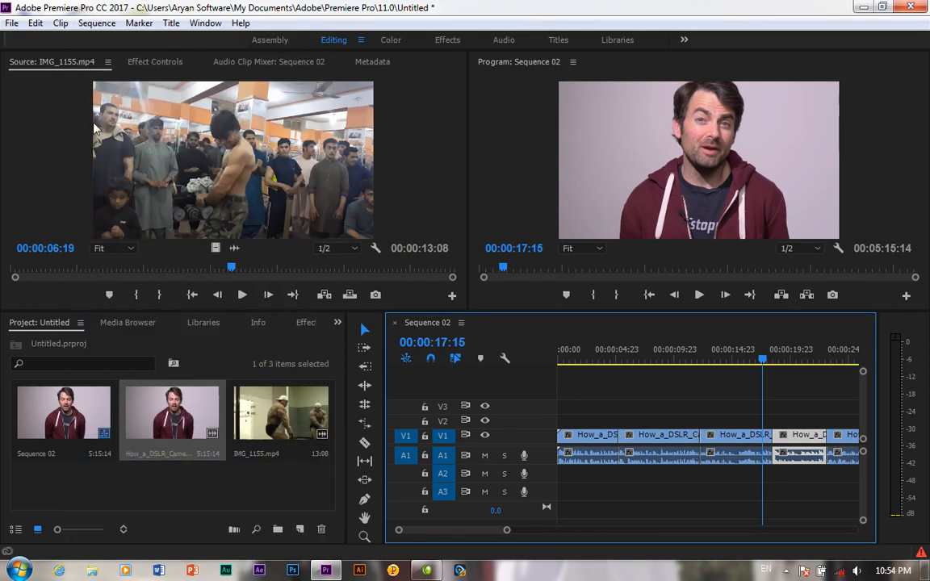
- Select the third clip segment in the timeline and move the playhead to 00:00:16:01
{"action": "left_click", "coordinate": [96, 23]}
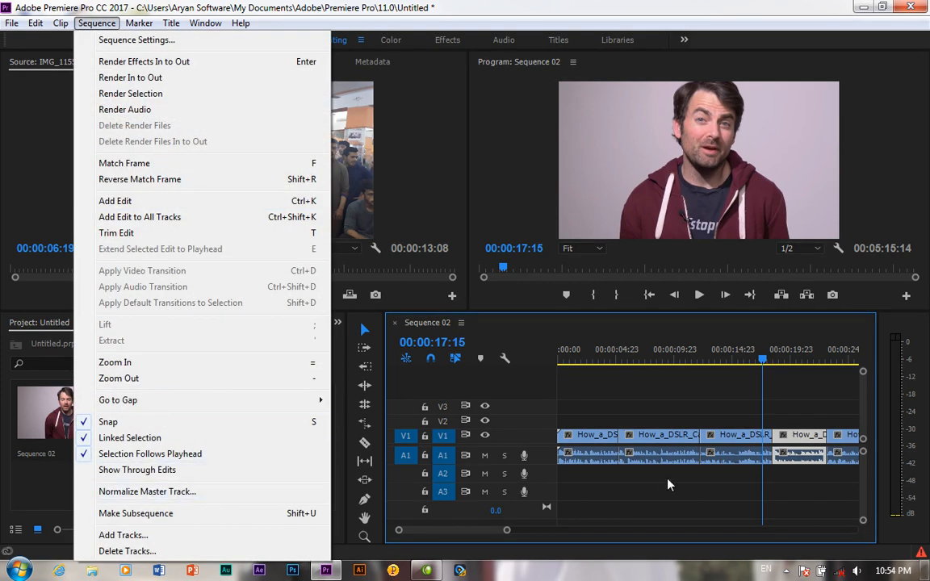
{"action": "left_click", "coordinate": [730, 449]}
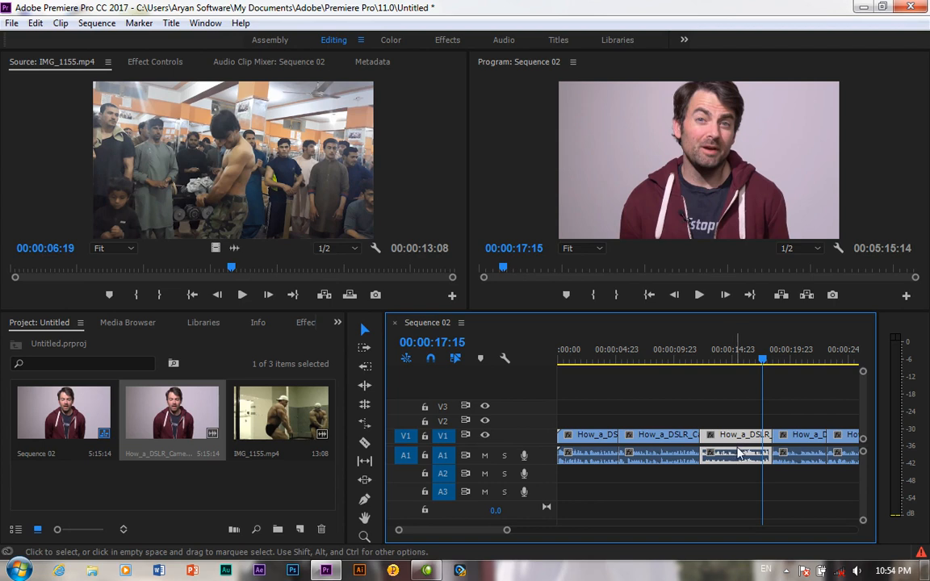
{"action": "left_click_drag", "start_coordinate": [763, 359], "coordinate": [743, 358]}
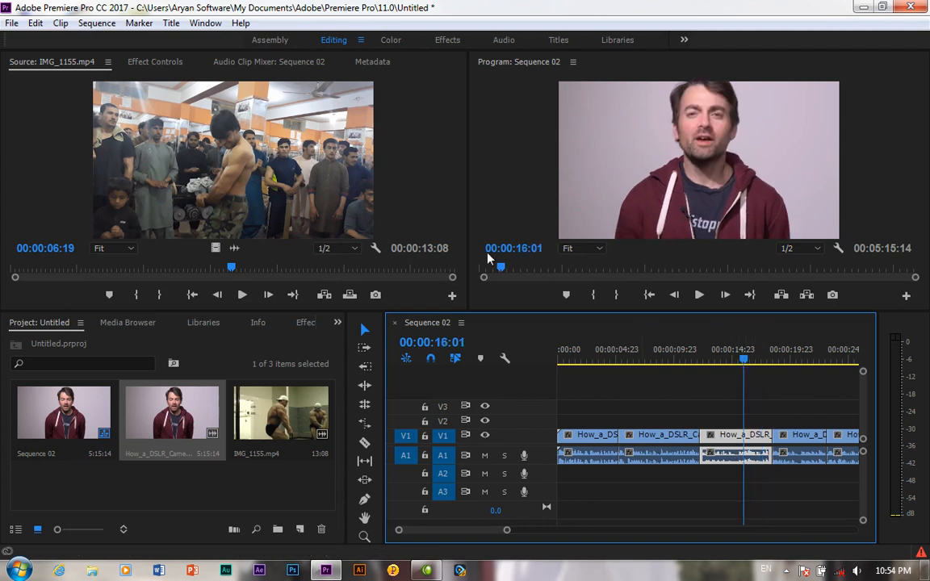
- Try to normalize the sequence's master track using the offered dB level
{"action": "left_click", "coordinate": [97, 23]}
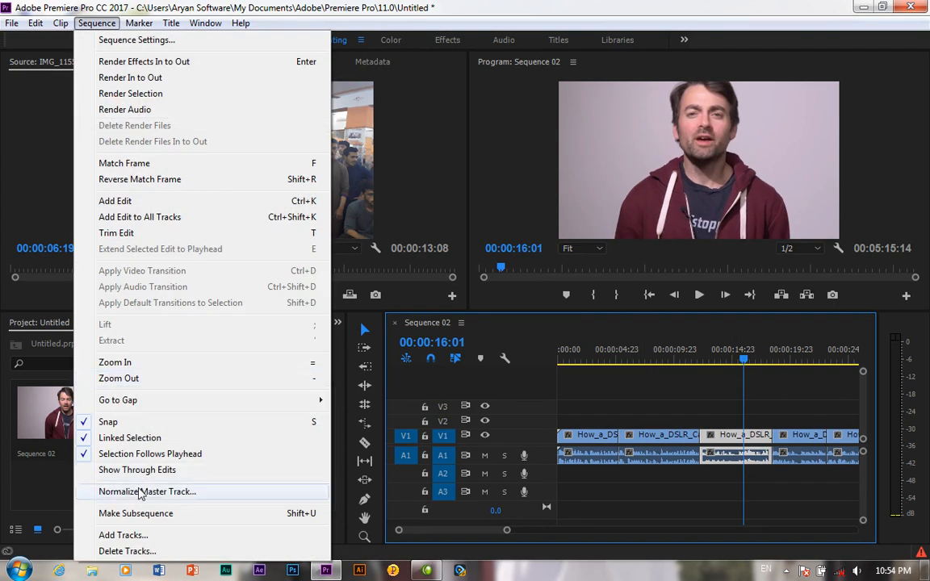
{"action": "left_click", "coordinate": [139, 488]}
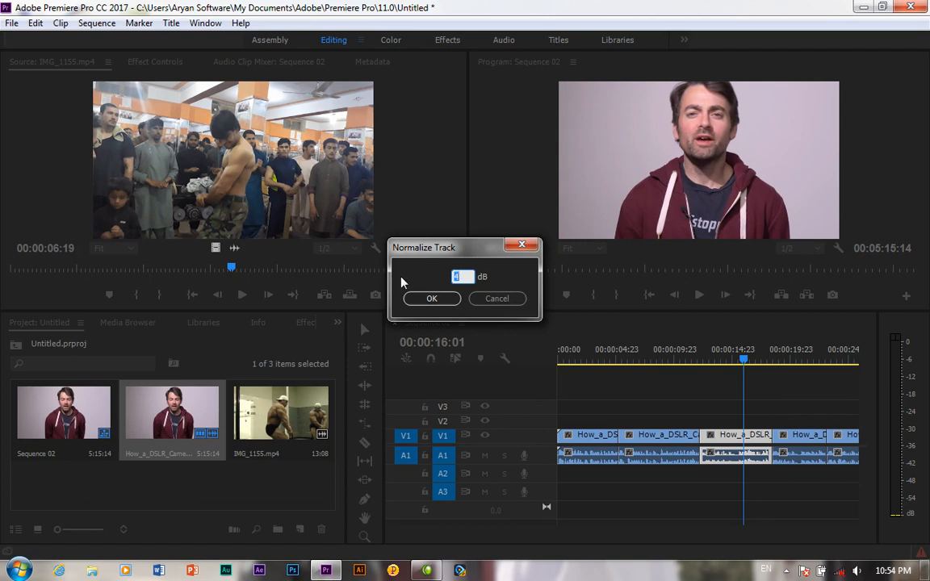
{"action": "left_click", "coordinate": [430, 298]}
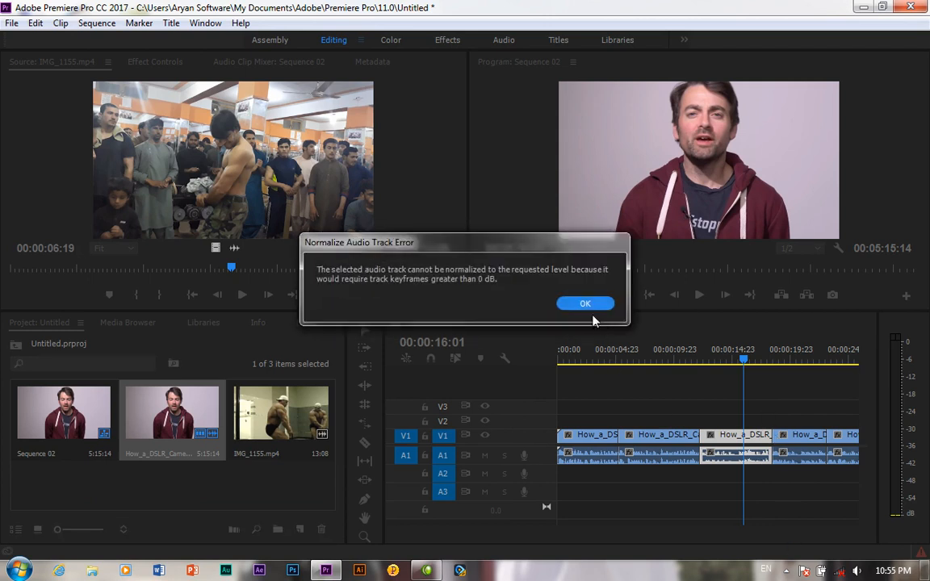
{"action": "left_click", "coordinate": [585, 305]}
- Make a subsequence from the third clip segment and move the playhead to 00:00:08:21 in the second segment
{"action": "left_click_drag", "start_coordinate": [745, 361], "coordinate": [726, 361]}
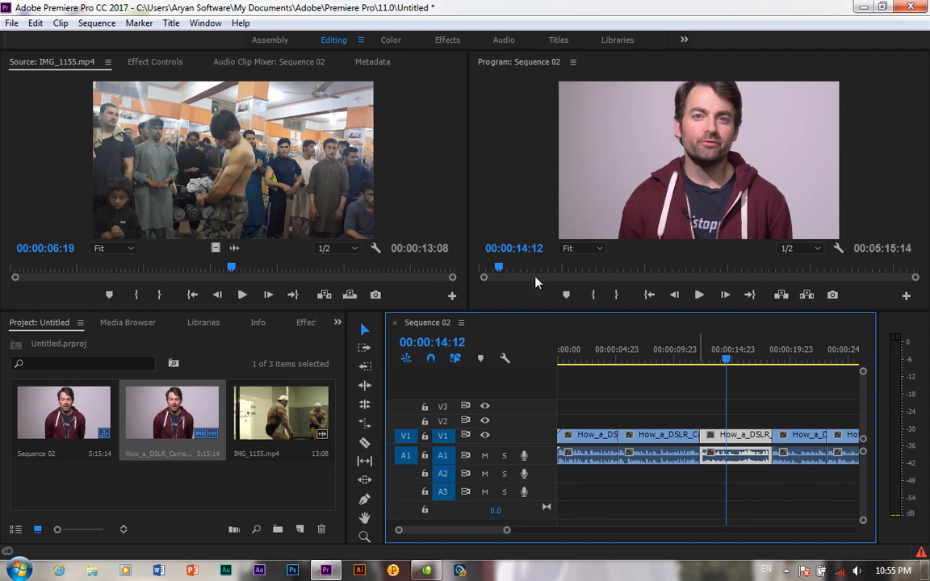
{"action": "left_click", "coordinate": [97, 22]}
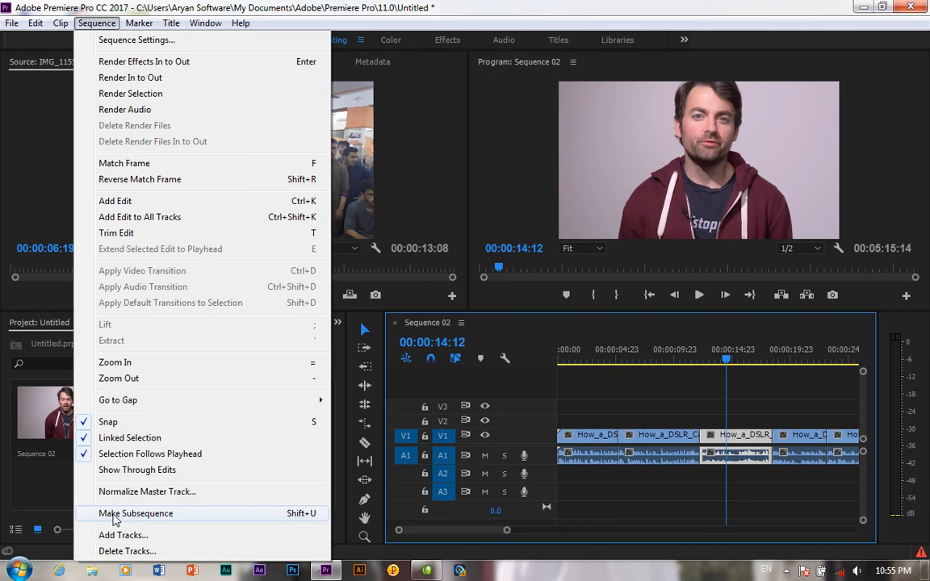
{"action": "left_click", "coordinate": [119, 515]}
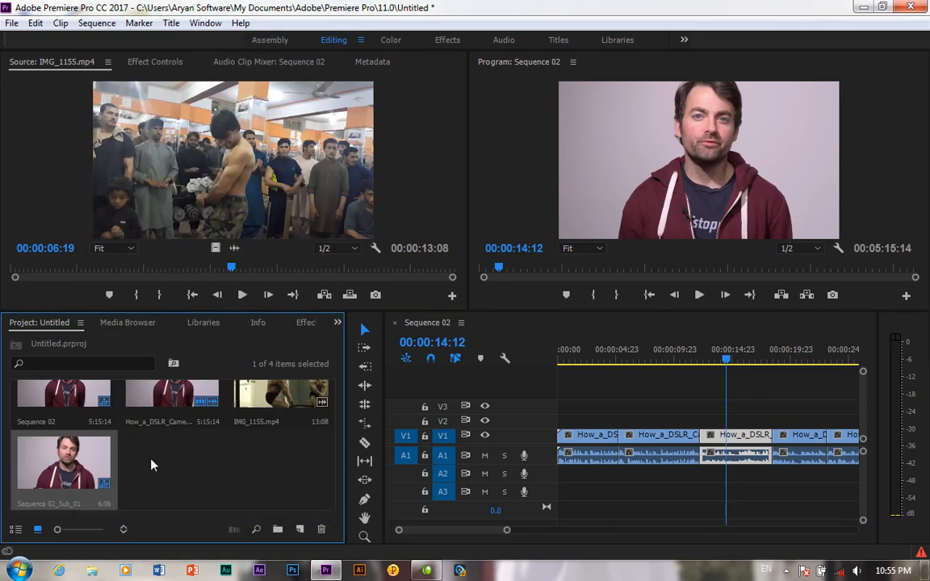
{"action": "left_click_drag", "start_coordinate": [729, 359], "coordinate": [661, 359]}
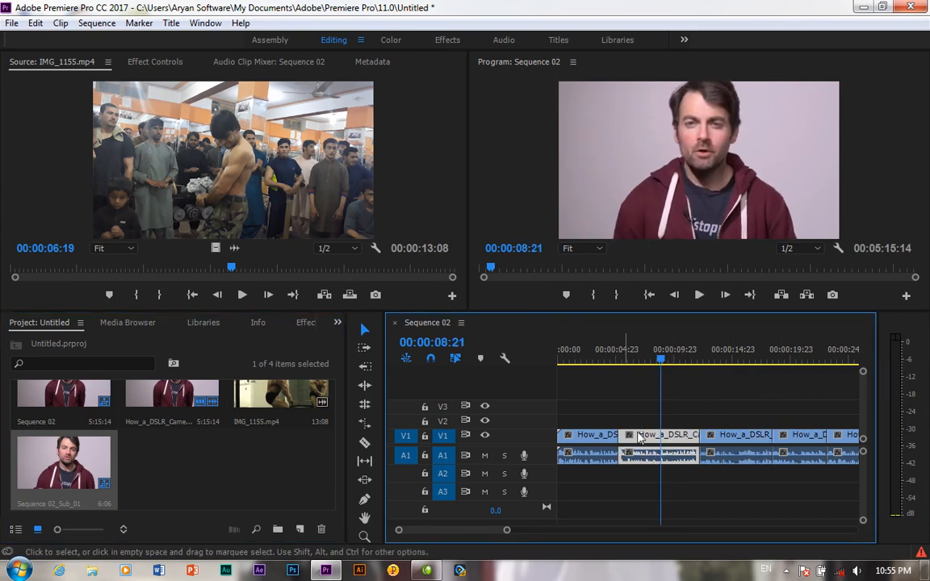
{"action": "left_click", "coordinate": [92, 21]}
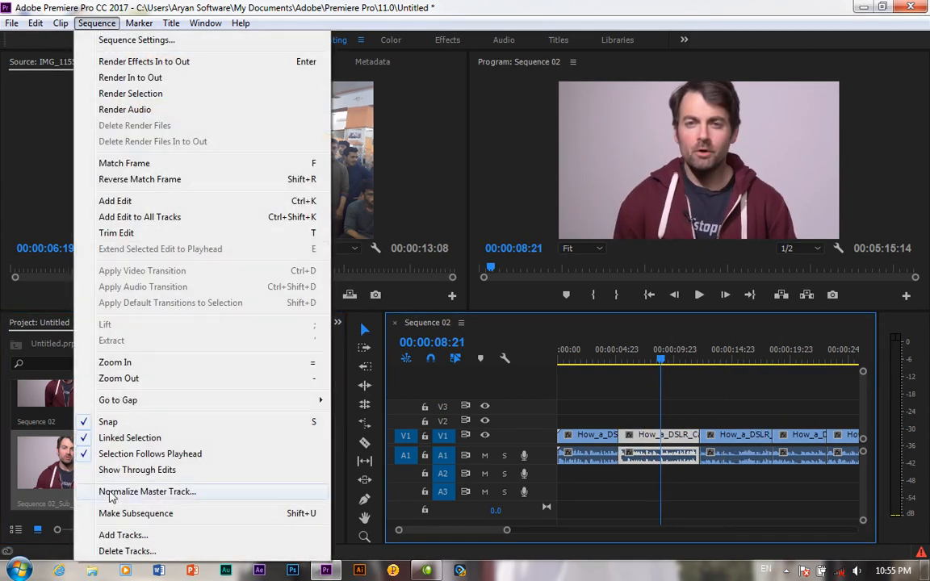
{"action": "left_click", "coordinate": [58, 52]}
{"action": "left_click", "coordinate": [61, 23]}
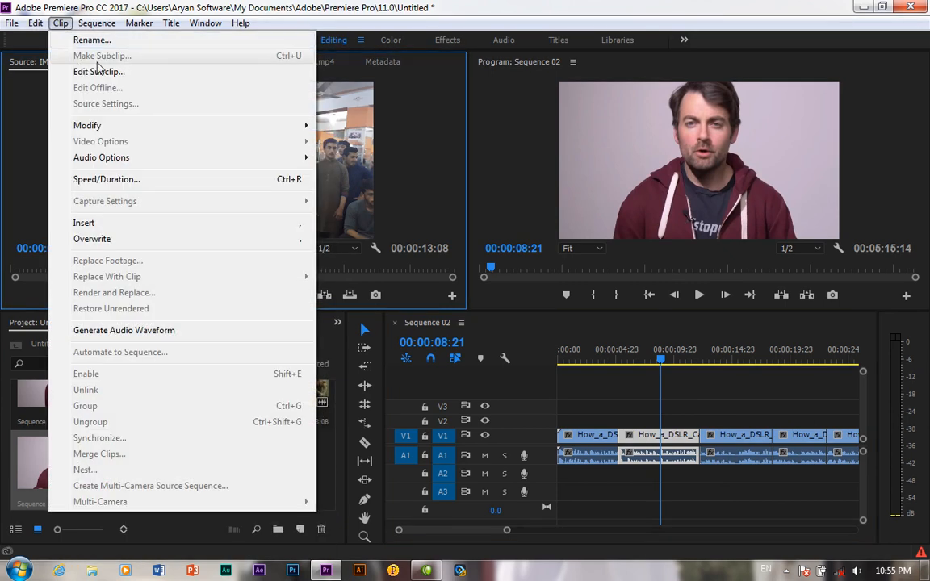
{"action": "mouse_move", "coordinate": [86, 23]}
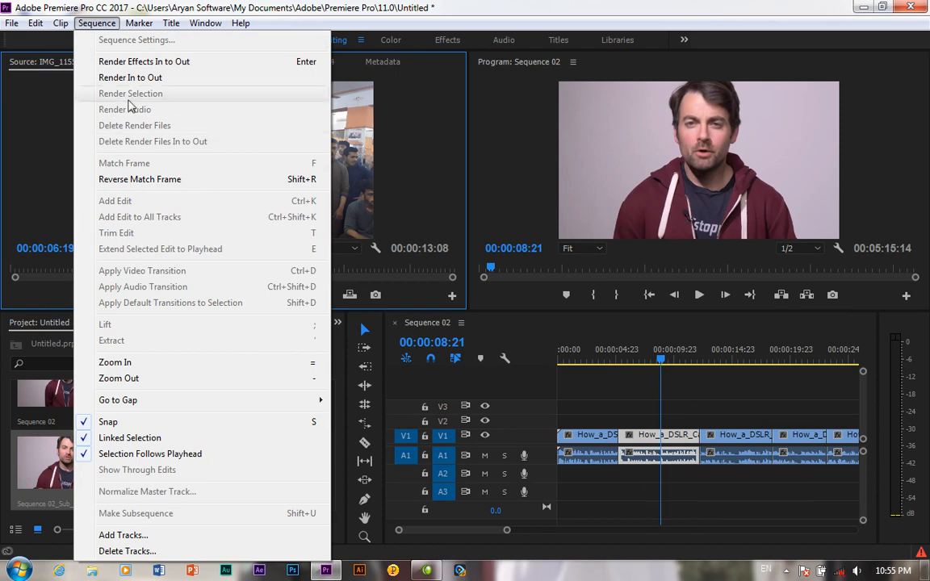
{"action": "mouse_move", "coordinate": [57, 28]}
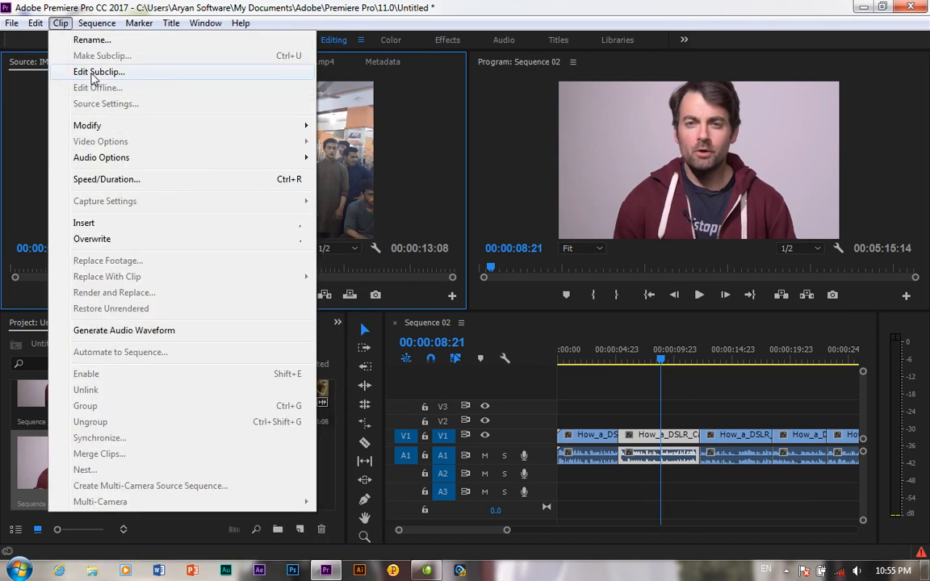
- Make one subsequence from the second clip segment and another from the first, with the playhead at 00:00:02:00
{"action": "left_click", "coordinate": [667, 438]}
{"action": "left_click", "coordinate": [97, 22]}
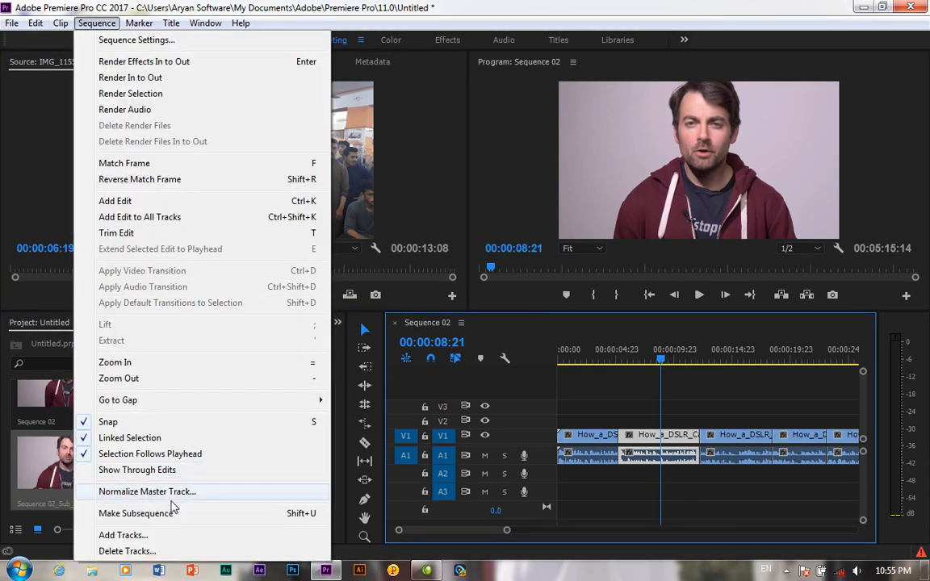
{"action": "left_click", "coordinate": [164, 518]}
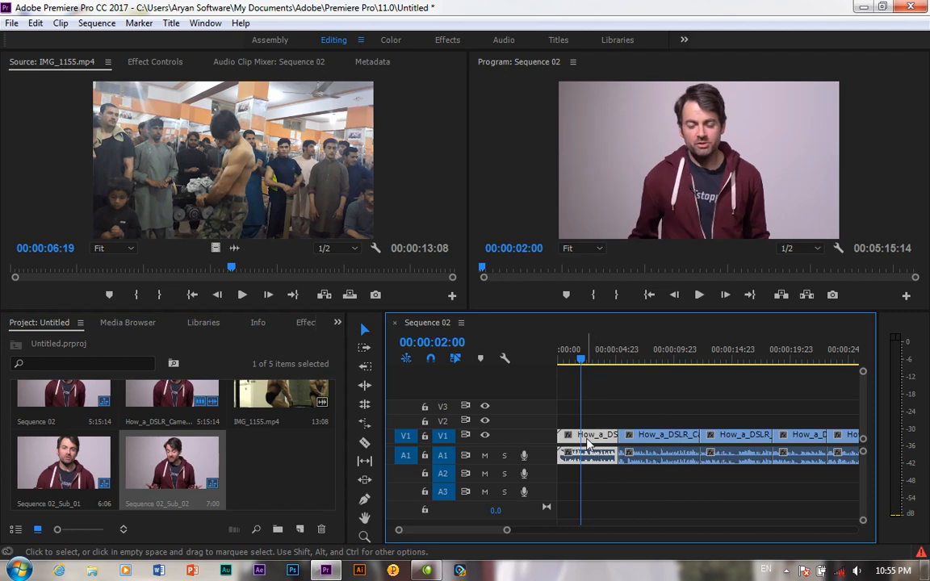
{"action": "left_click", "coordinate": [96, 23]}
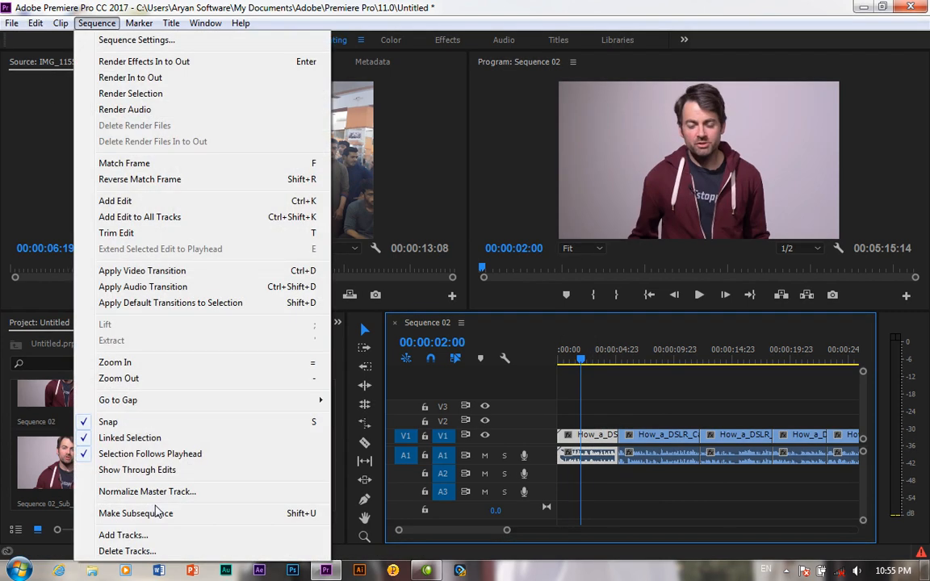
{"action": "left_click", "coordinate": [150, 514]}
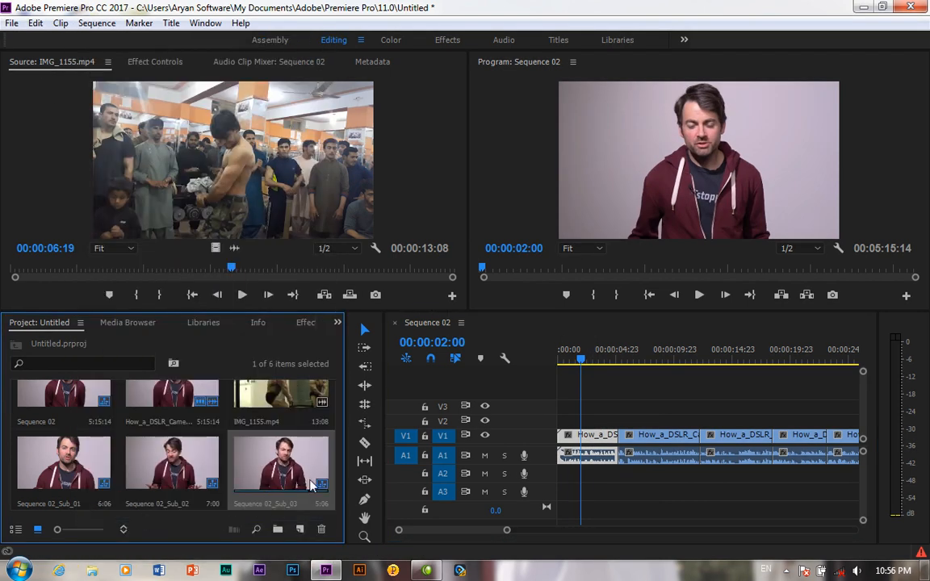
- Stack the first four clip segments on video tracks V2 to V5, all starting at the beginning of the sequence
{"action": "left_click", "coordinate": [96, 23]}
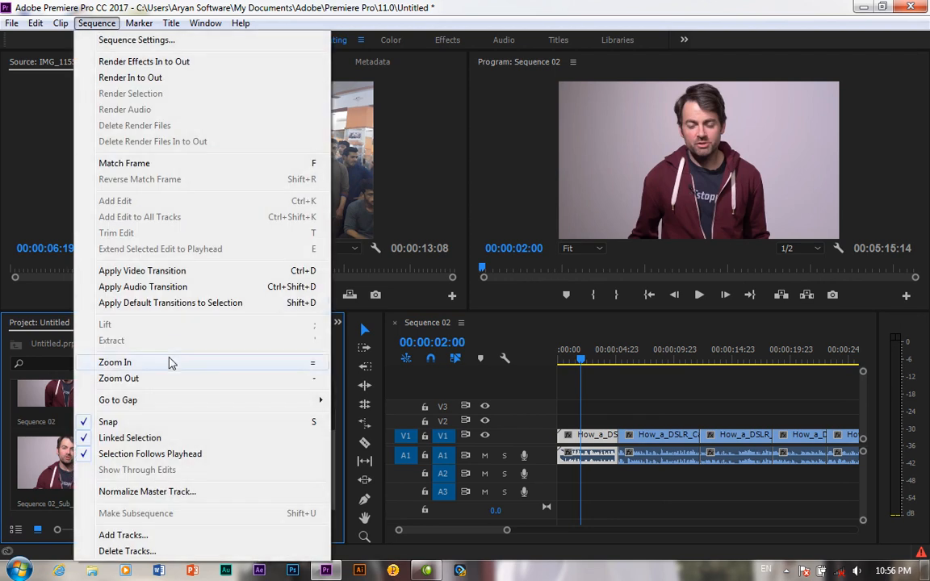
{"action": "left_click", "coordinate": [620, 436]}
{"action": "left_click_drag", "start_coordinate": [620, 436], "coordinate": [583, 405]}
{"action": "left_click_drag", "start_coordinate": [709, 436], "coordinate": [570, 388]}
{"action": "left_click_drag", "start_coordinate": [794, 436], "coordinate": [575, 371]}
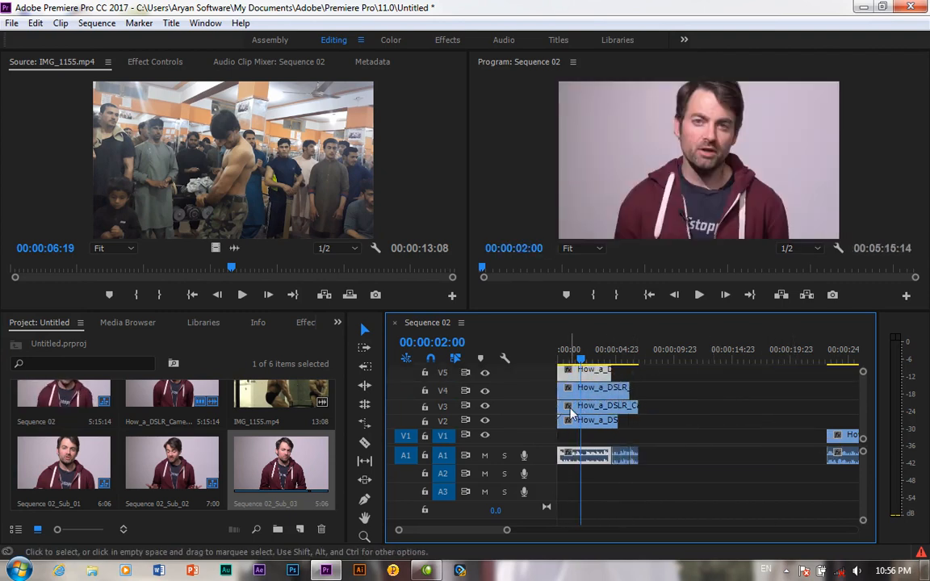
- Try to move the clip on V5 up to a higher video track and undo the move
{"action": "left_click", "coordinate": [571, 413]}
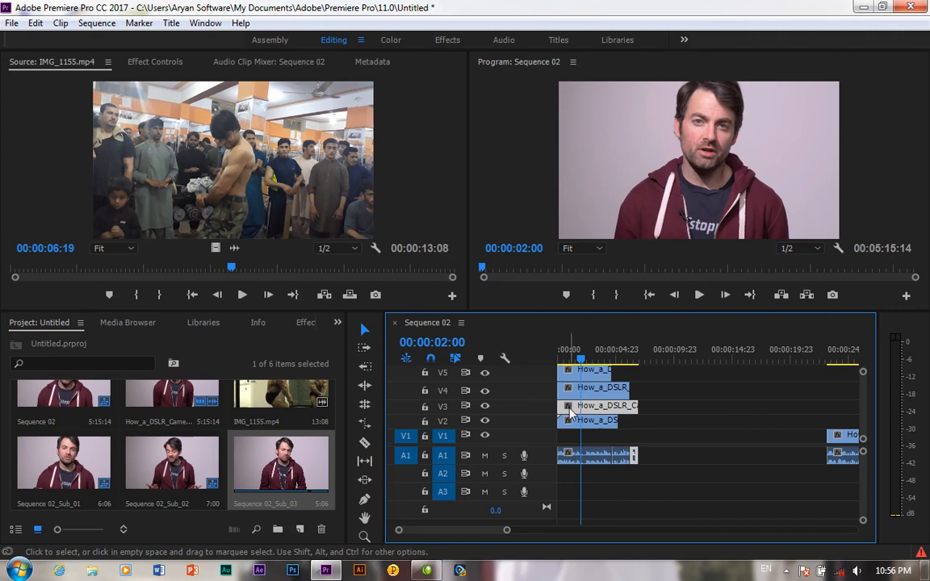
{"action": "left_click_drag", "start_coordinate": [862, 411], "coordinate": [862, 407]}
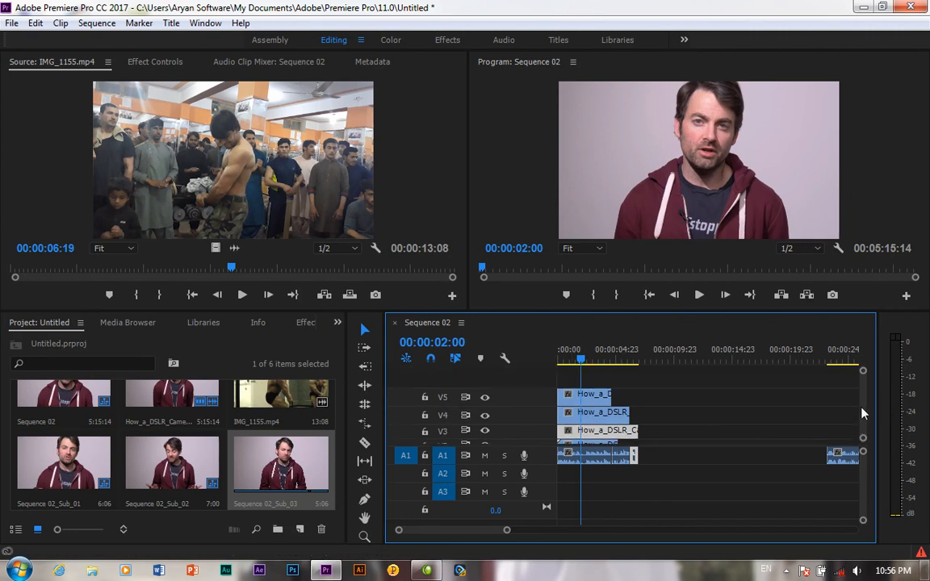
{"action": "left_click_drag", "start_coordinate": [597, 403], "coordinate": [596, 387]}
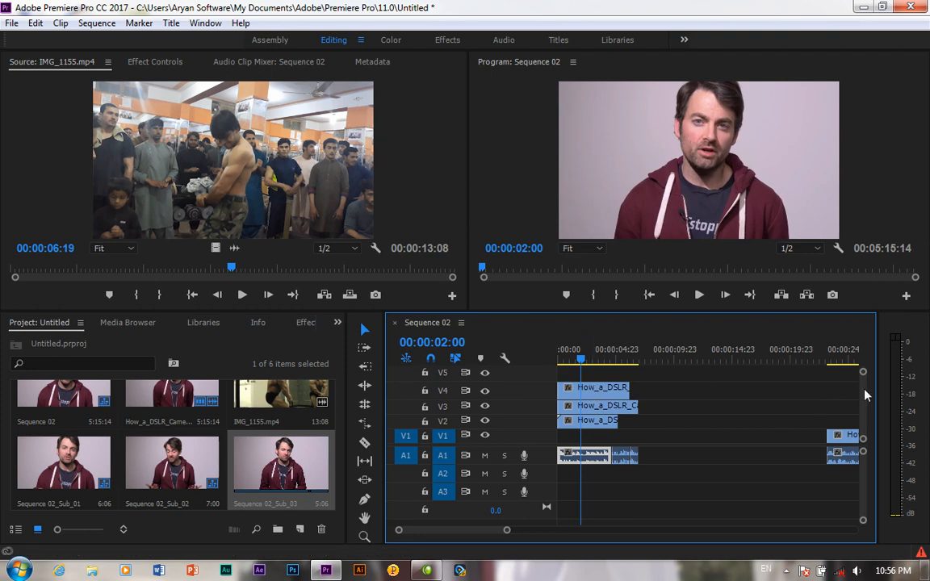
{"action": "key", "text": "ctrl+z"}
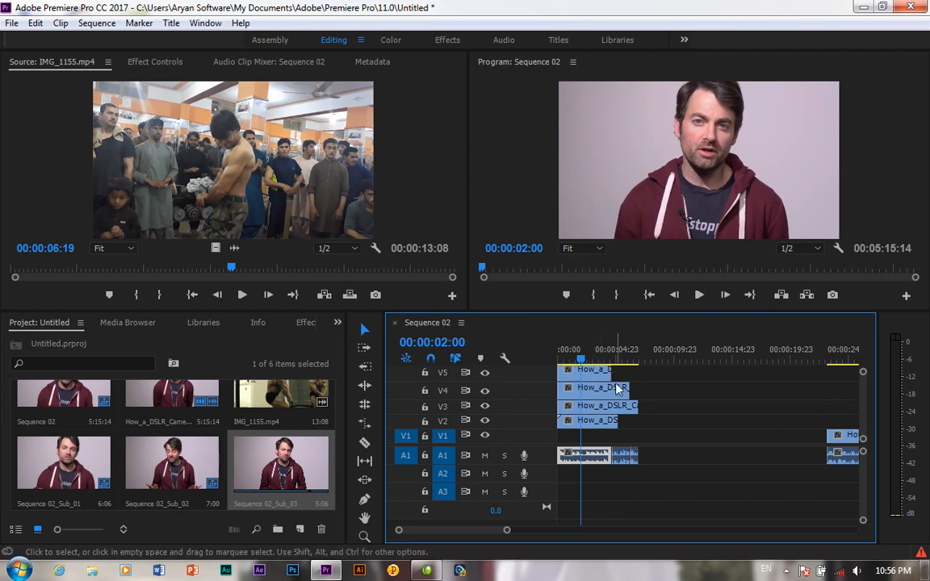
- Add a single video track directly above V3 from the track headers and undo the addition
{"action": "right_click", "coordinate": [534, 411]}
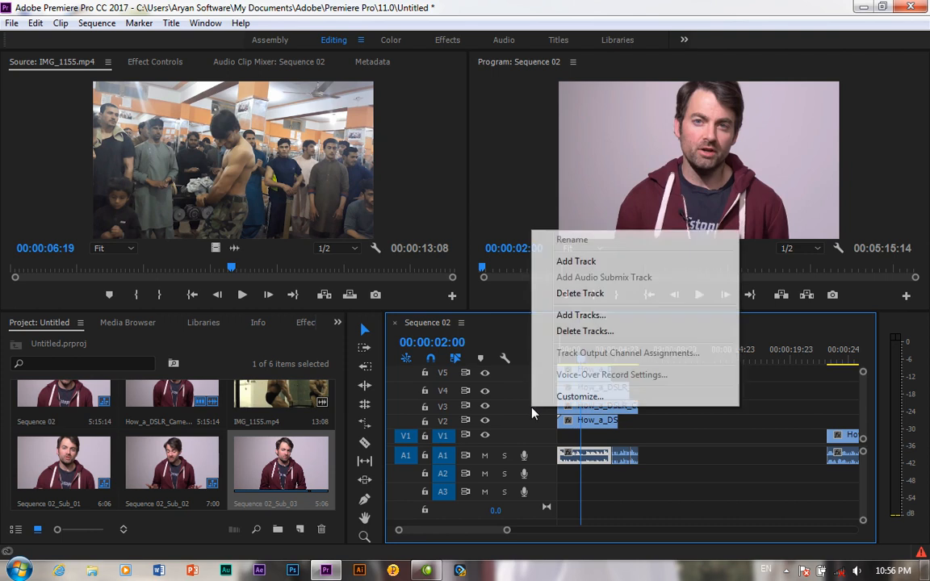
{"action": "left_click", "coordinate": [574, 263]}
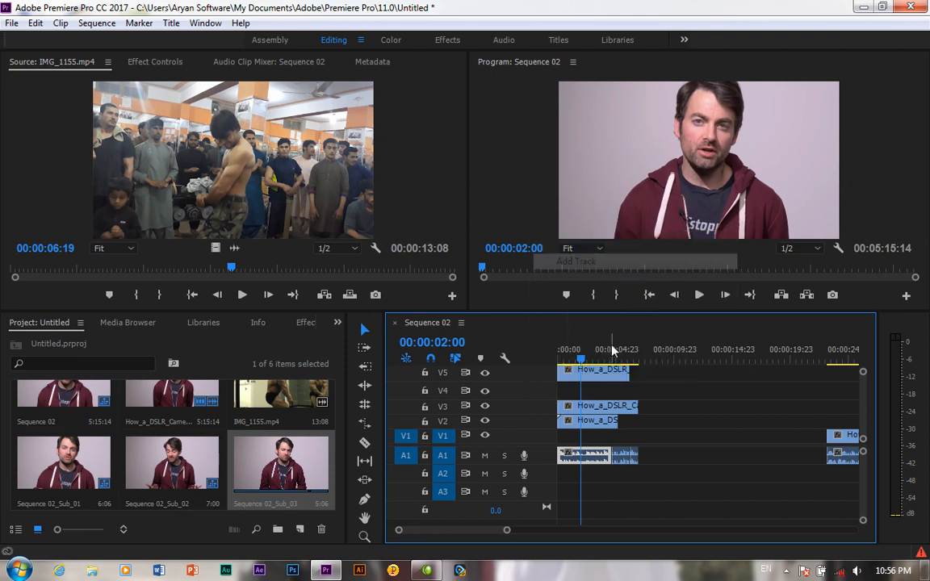
{"action": "left_click_drag", "start_coordinate": [579, 389], "coordinate": [580, 388]}
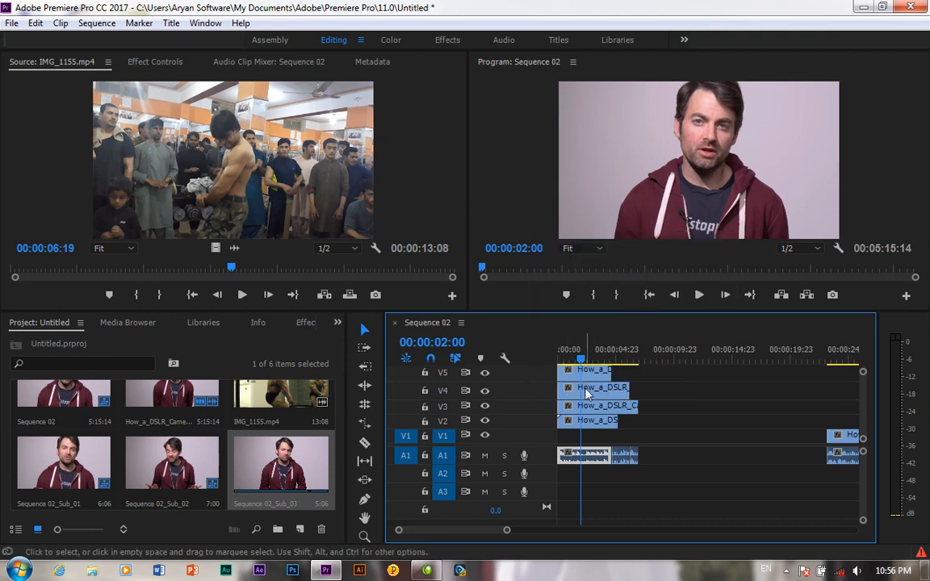
- Add one video track after Video 2 and one standard audio track after Audio 3 to the sequence
{"action": "left_click", "coordinate": [97, 24]}
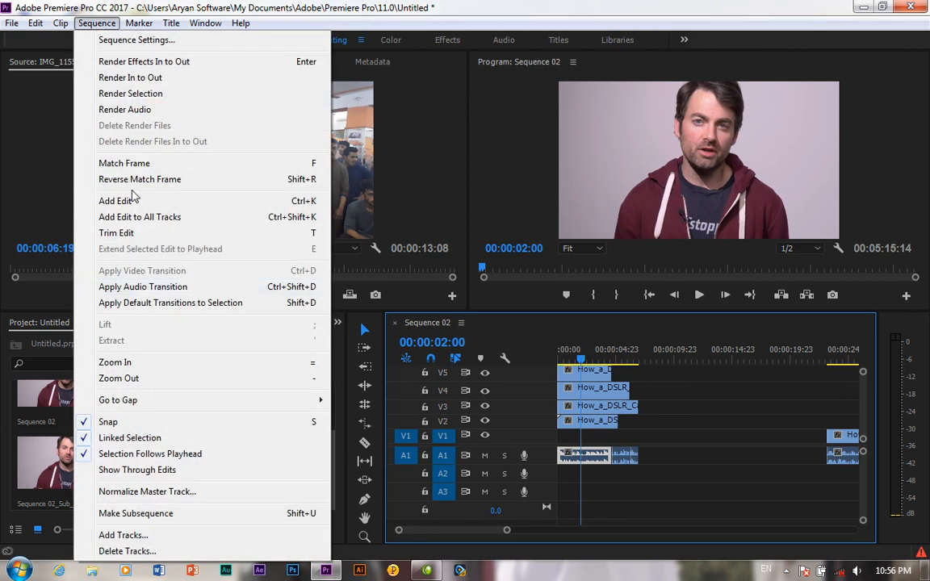
{"action": "left_click", "coordinate": [137, 539]}
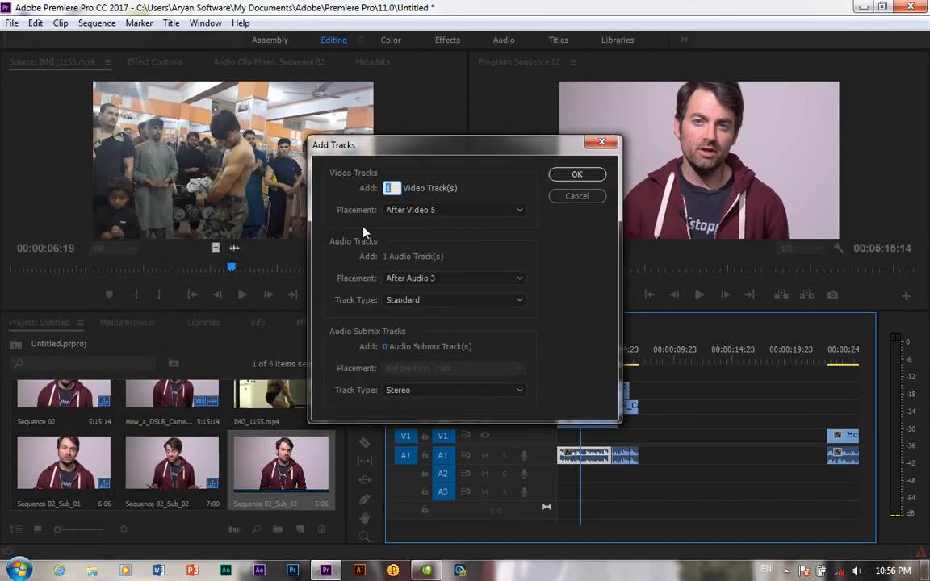
{"action": "left_click", "coordinate": [472, 212]}
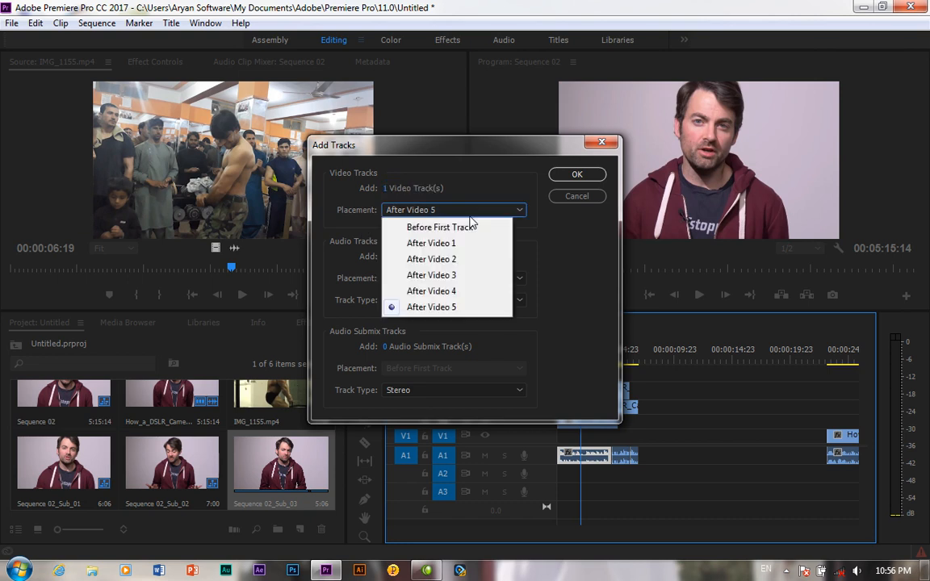
{"action": "left_click", "coordinate": [442, 261]}
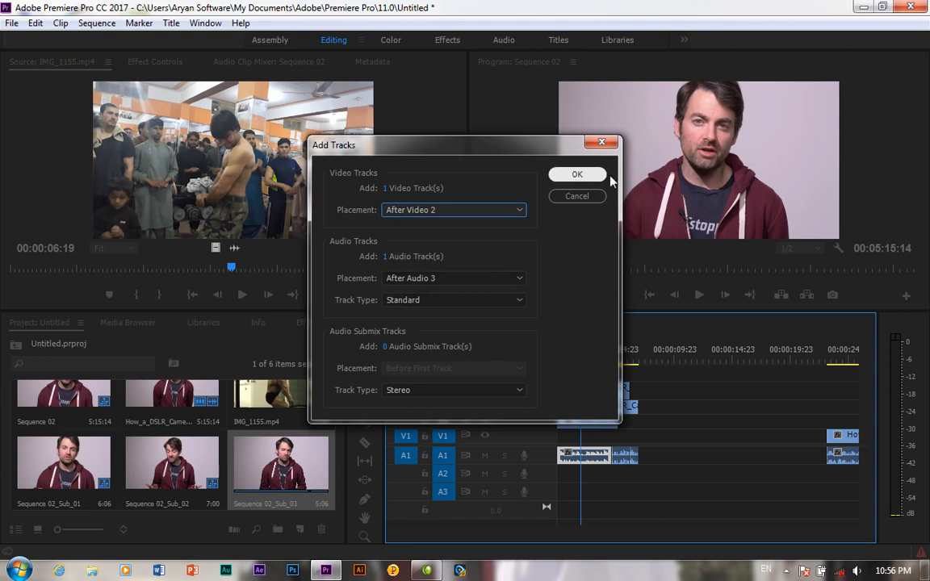
{"action": "left_click", "coordinate": [576, 176]}
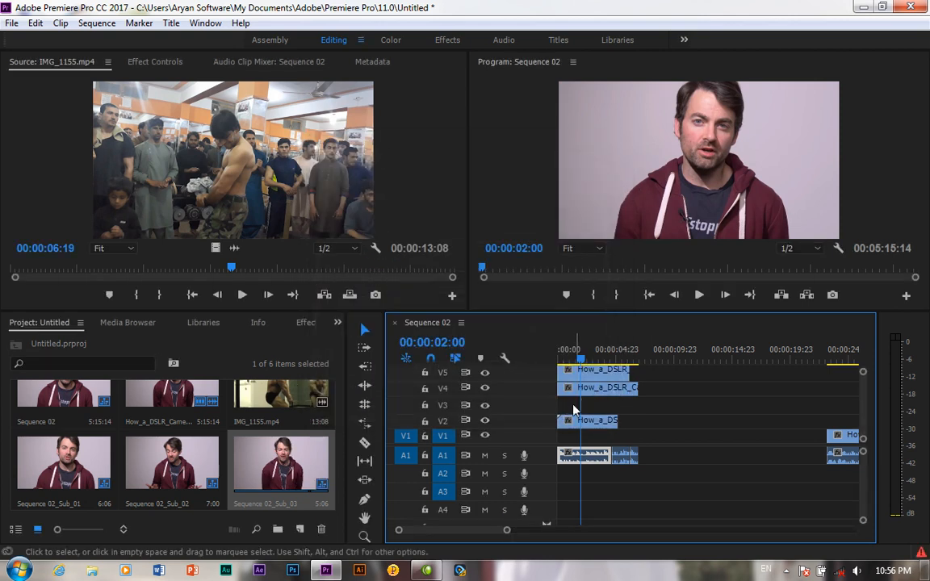
- Delete the Video 4 track from the sequence along with the clip on it
{"action": "left_click", "coordinate": [93, 23]}
{"action": "left_click", "coordinate": [126, 551]}
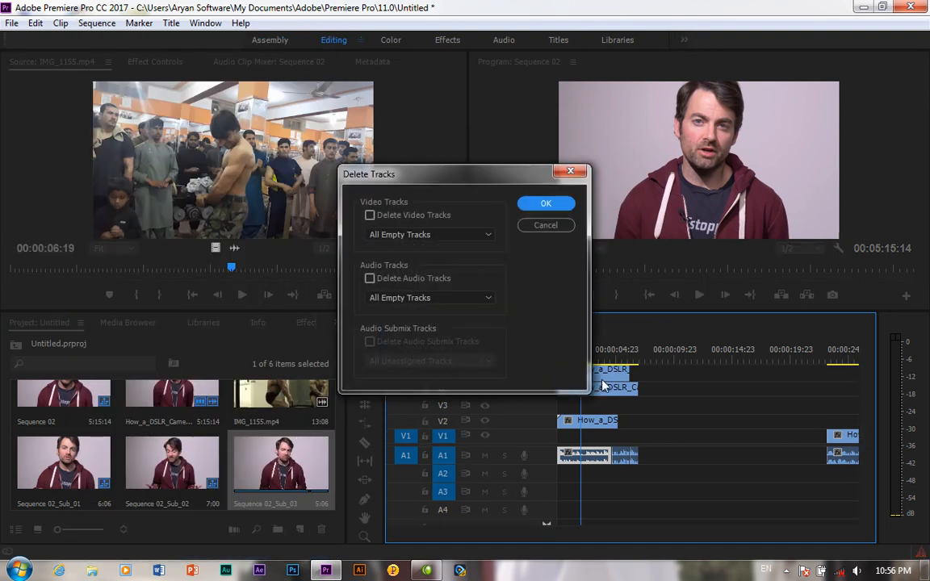
{"action": "left_click", "coordinate": [478, 236]}
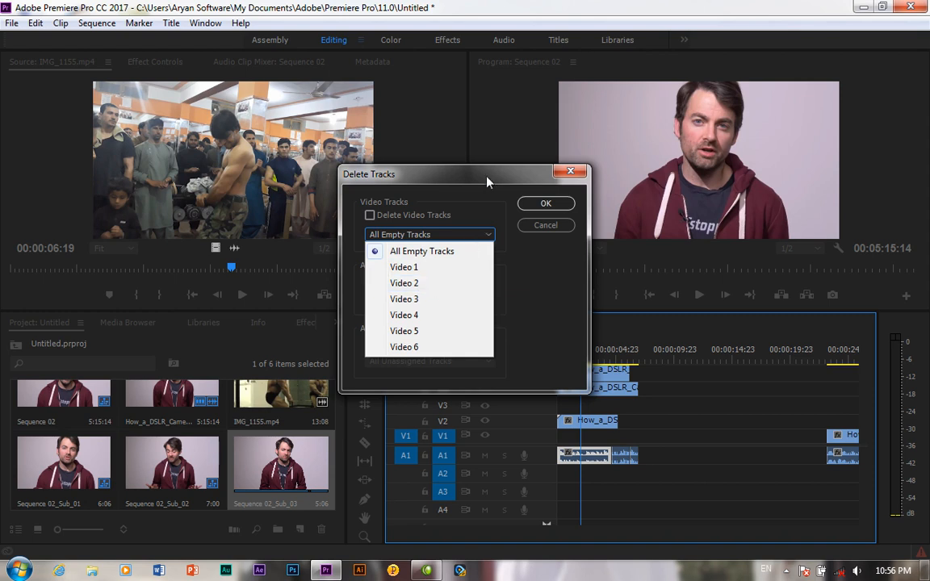
{"action": "left_click_drag", "start_coordinate": [487, 182], "coordinate": [299, 154]}
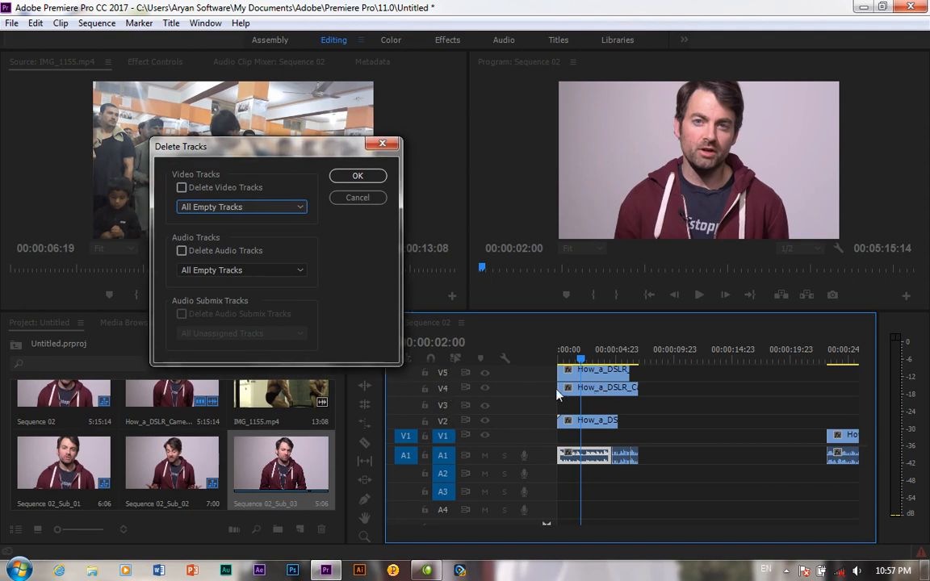
{"action": "left_click", "coordinate": [273, 207]}
{"action": "left_click", "coordinate": [230, 287]}
{"action": "left_click", "coordinate": [353, 178]}
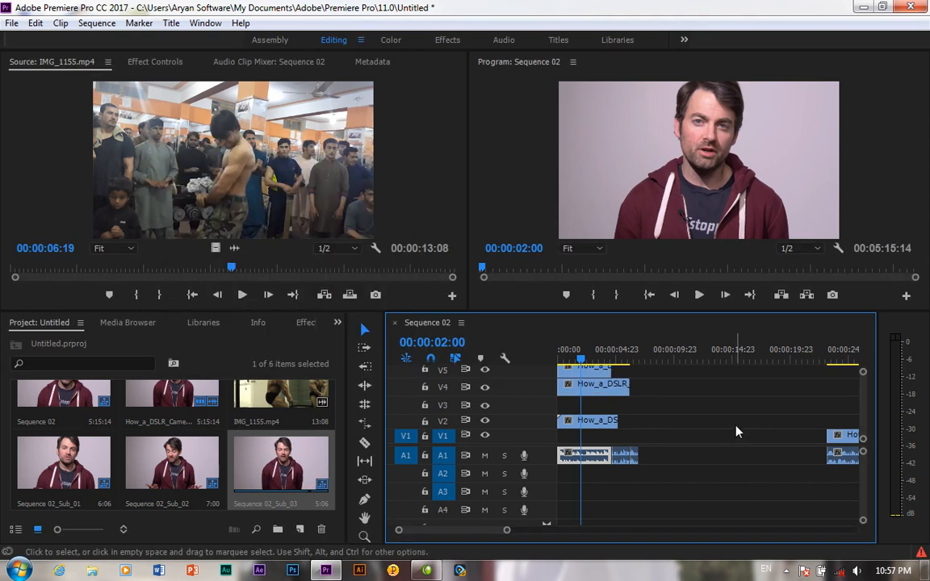
- Minimize the Premiere Pro window to show the Windows desktop
{"action": "left_click", "coordinate": [98, 24]}
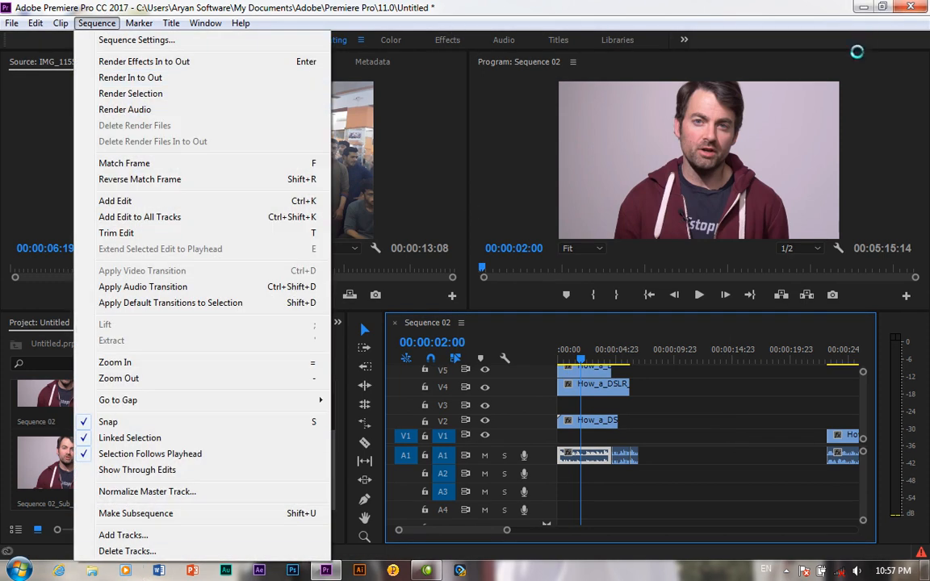
{"action": "left_click", "coordinate": [140, 513]}
{"action": "left_click", "coordinate": [862, 7]}
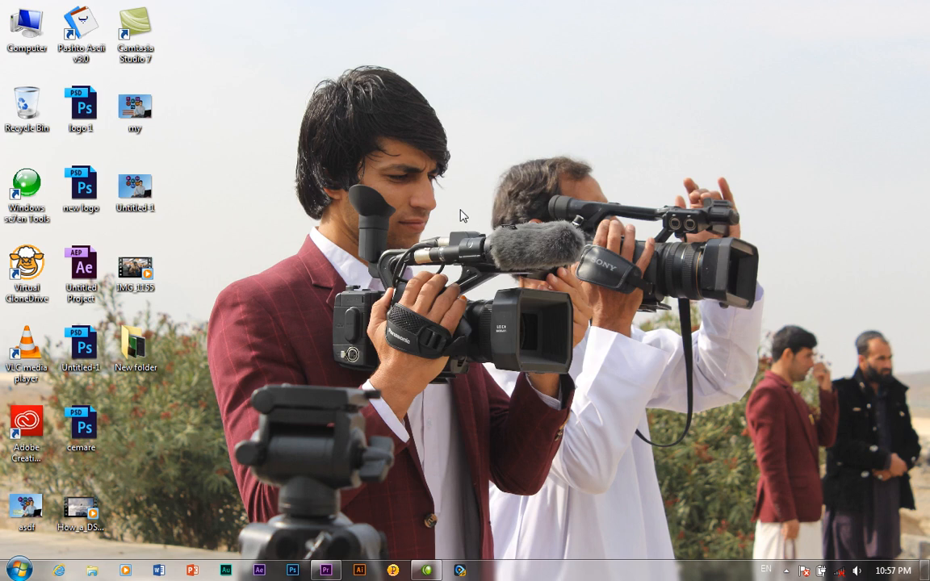
{"action": "right_click", "coordinate": [450, 156]}
{"action": "left_click", "coordinate": [457, 204]}
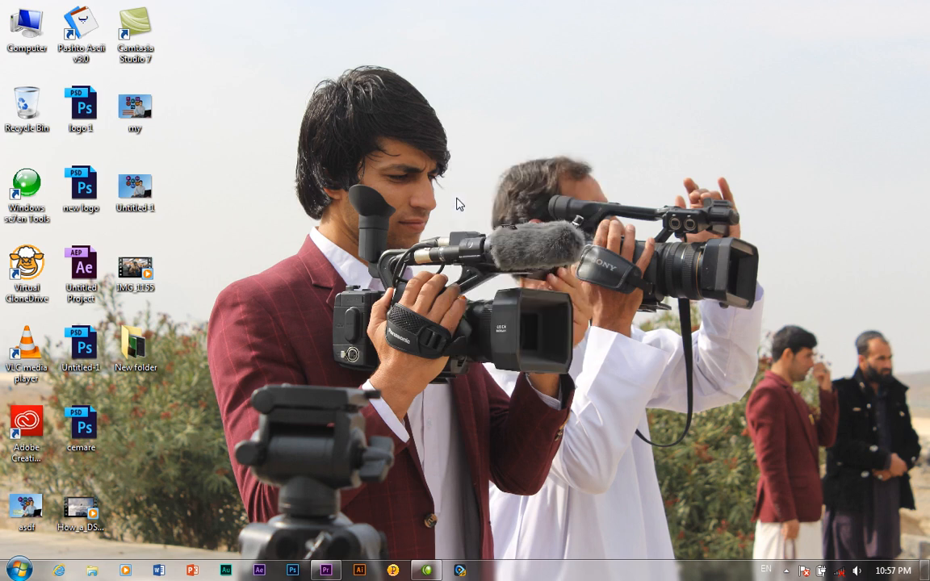